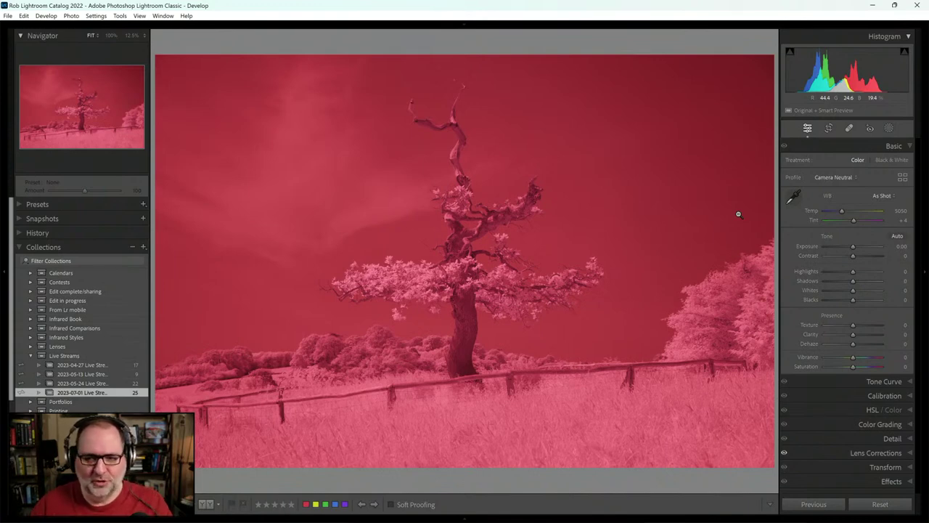
Set a custom white balance by sampling the tree trunk as neutral, and apply automatic tone adjustments.
click(794, 194)
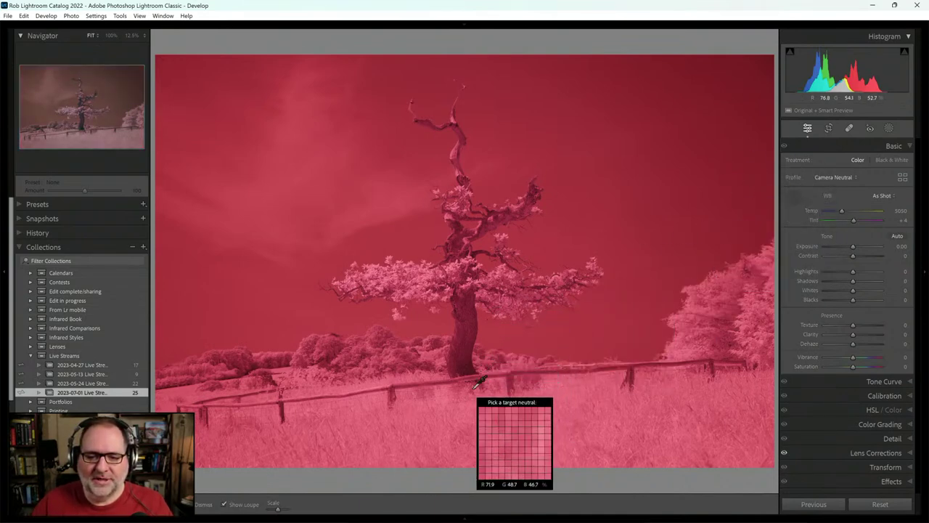
click(468, 345)
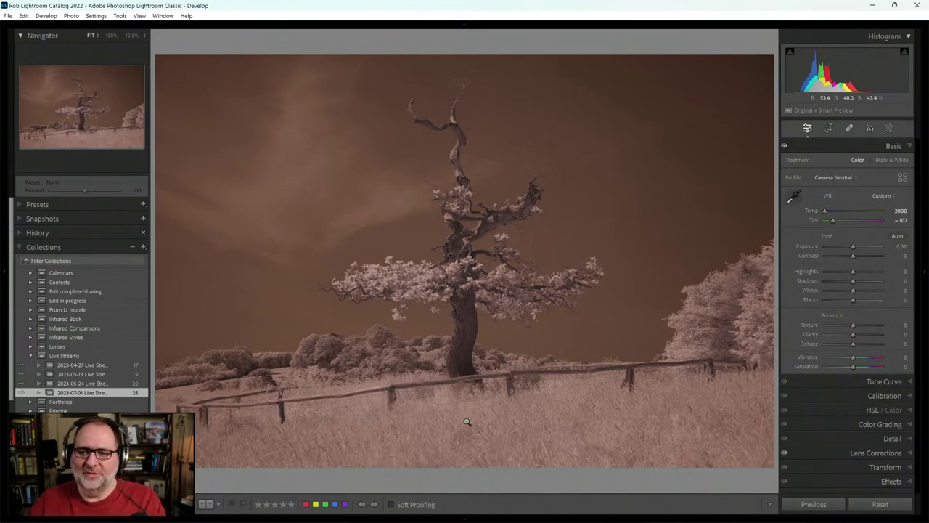
click(897, 236)
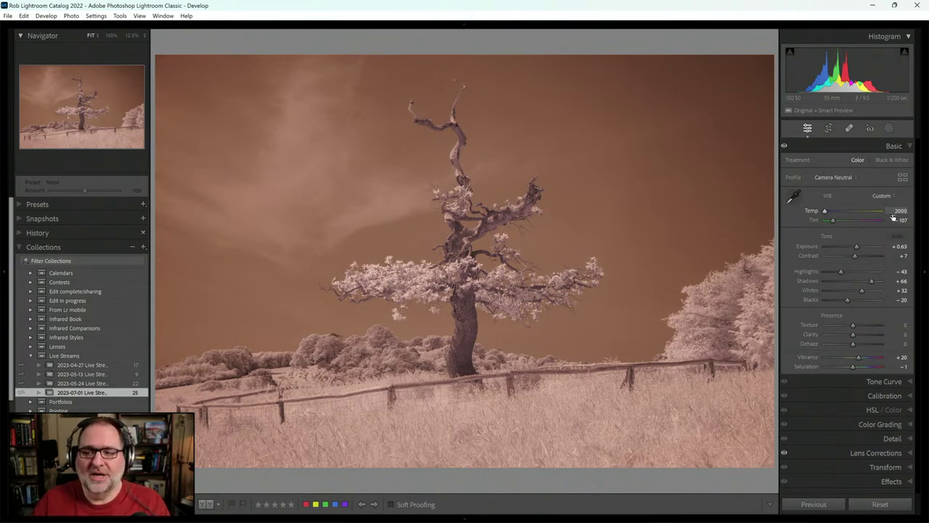
Apply the Infrared Temp -50 profile and resample the white balance from the tree trunk.
click(855, 176)
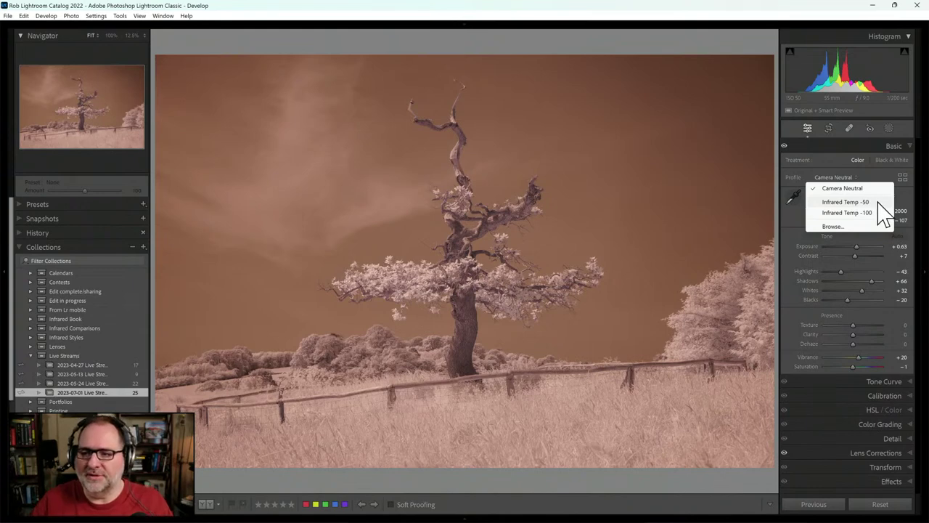
click(865, 204)
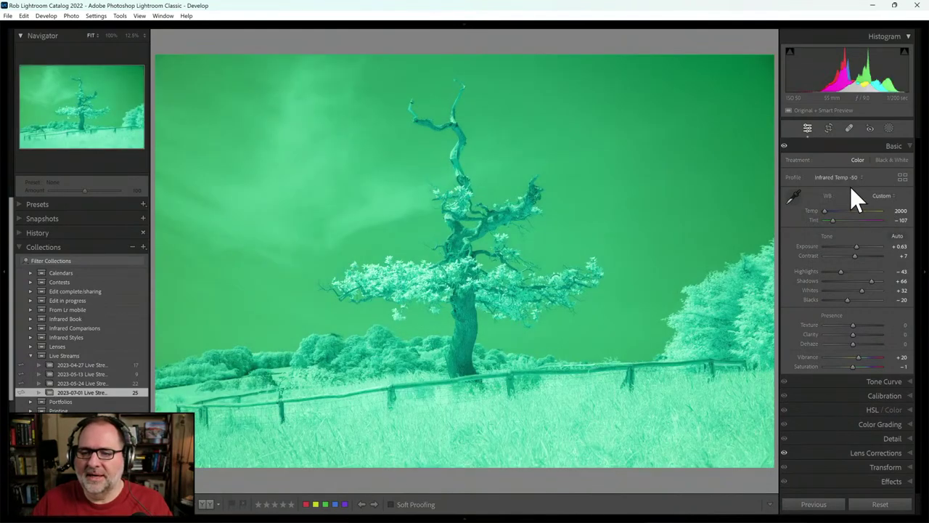
click(795, 197)
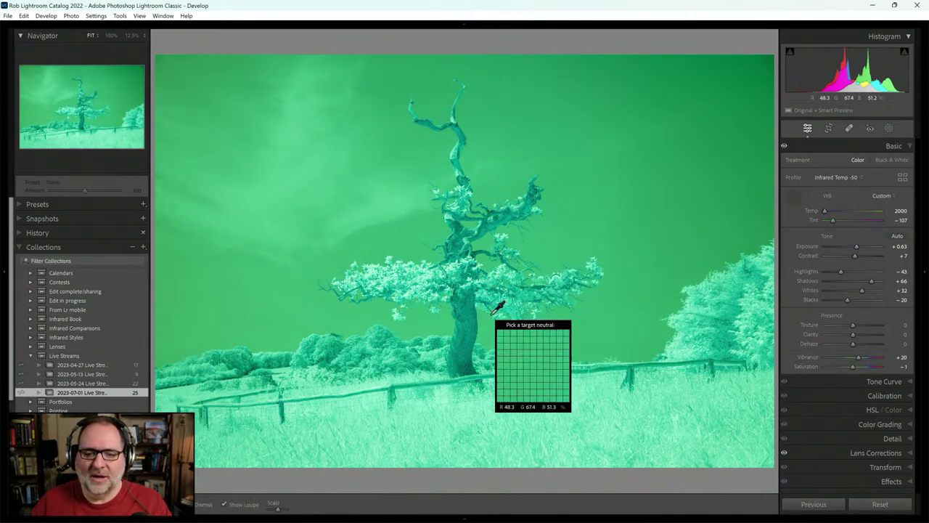
click(472, 337)
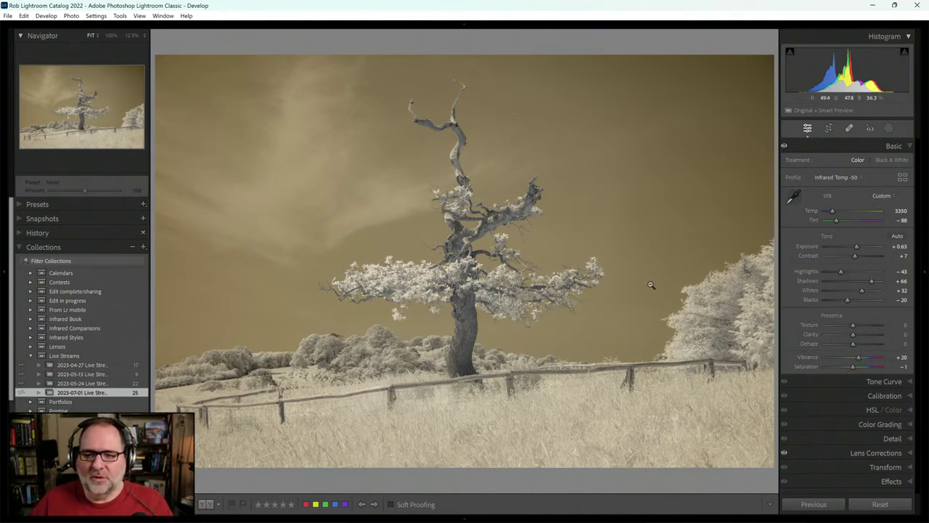
Apply the ILCE-7 -50 Invert profile from the IR Color Swap group and resample the white balance near the fence beside the trunk.
click(902, 178)
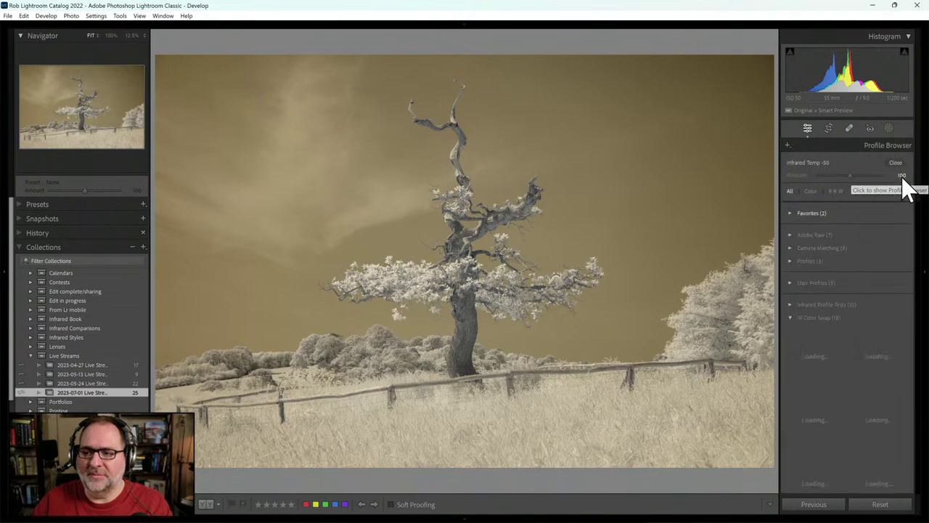
drag(915, 254, 916, 283)
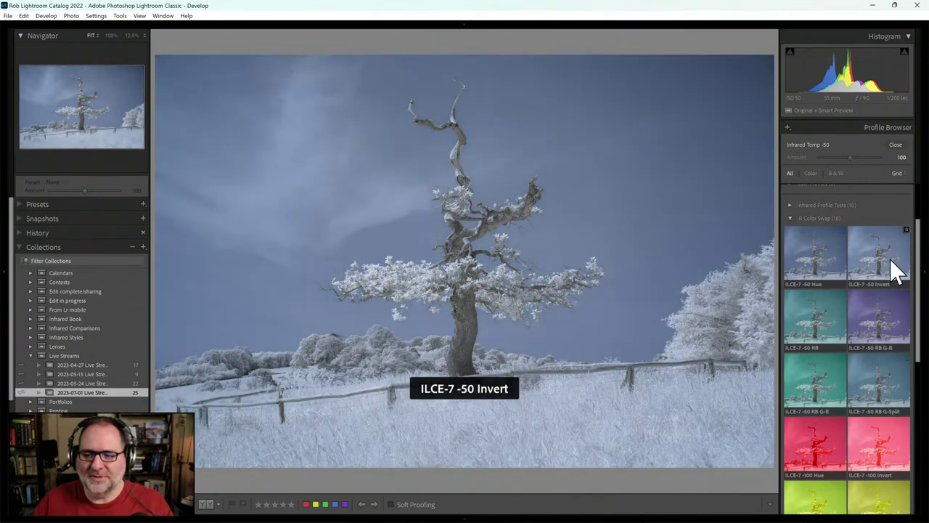
click(887, 259)
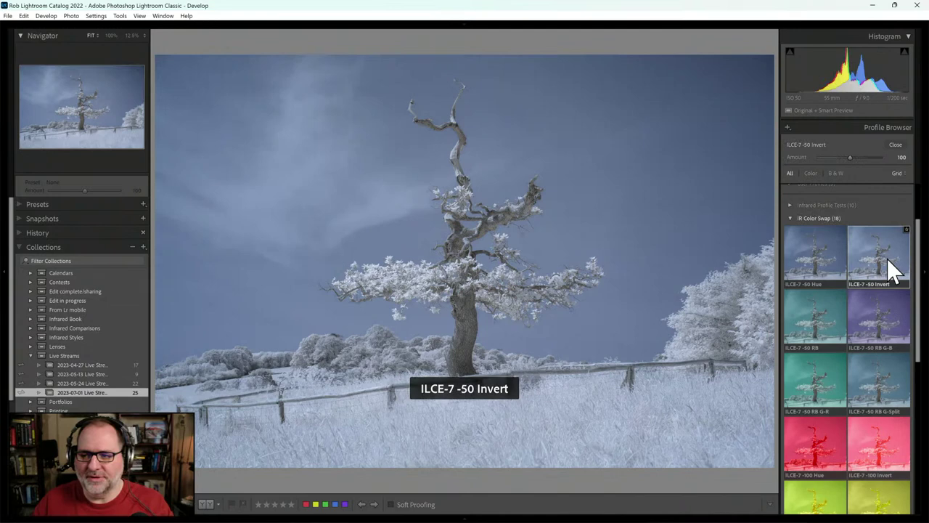
click(895, 145)
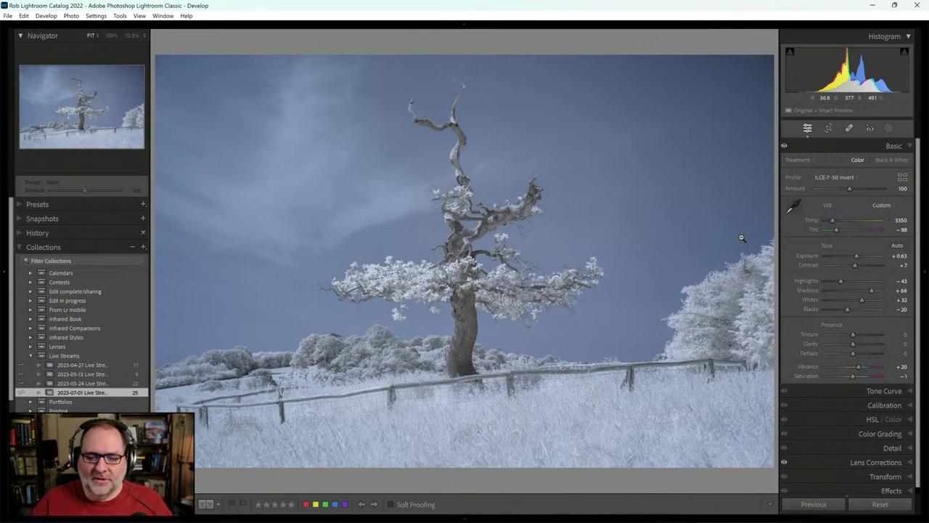
click(792, 206)
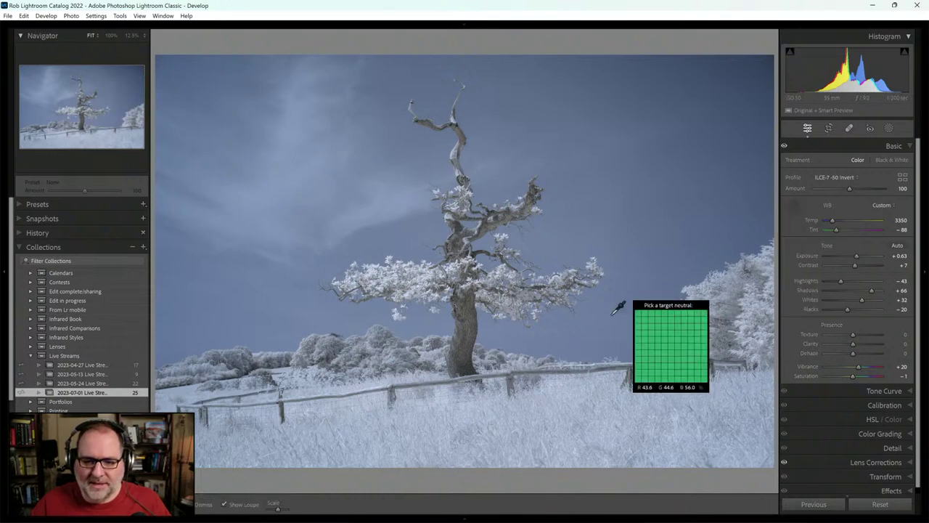
click(500, 371)
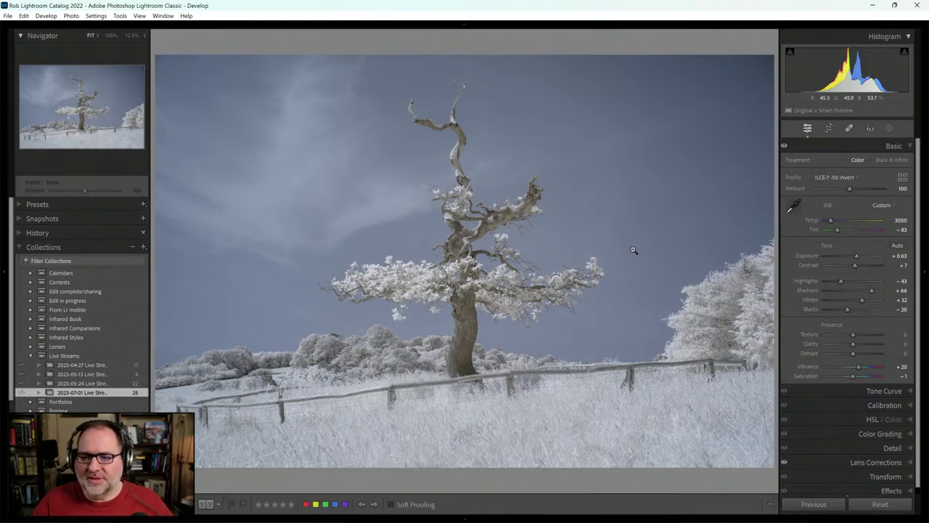
Try the ILCE-7 -50 RB G-R profile, and return to ILCE-7 -50 Invert.
click(904, 175)
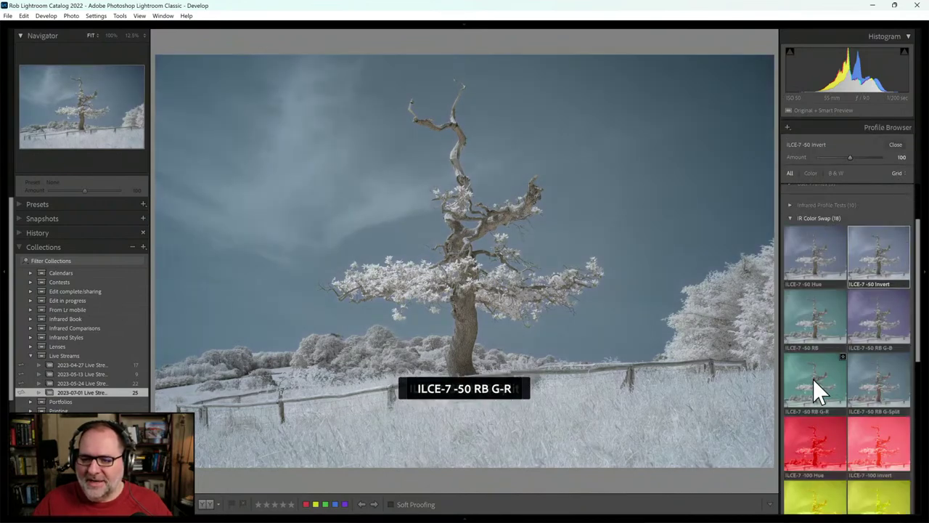
click(814, 381)
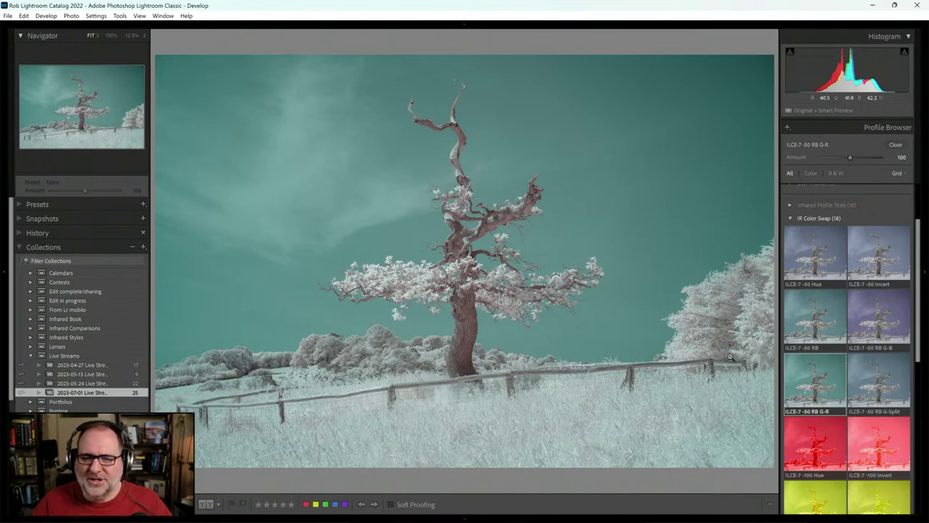
click(887, 257)
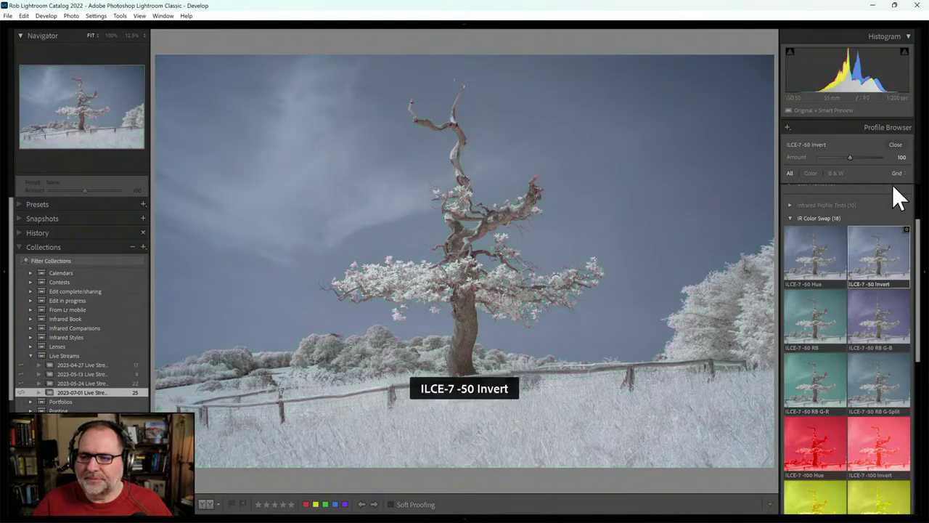
click(896, 145)
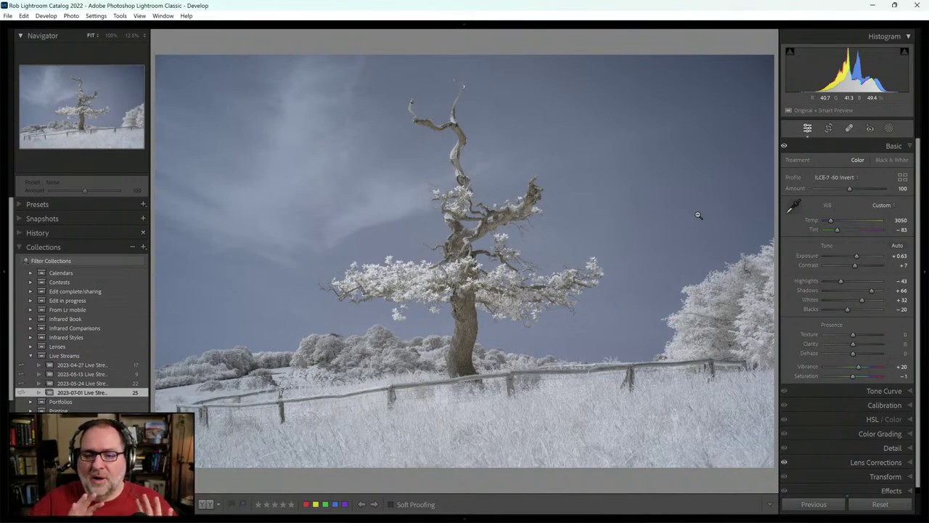
Resample the white balance from the pale grass in the foreground and reapply automatic tone adjustments.
click(792, 206)
click(532, 419)
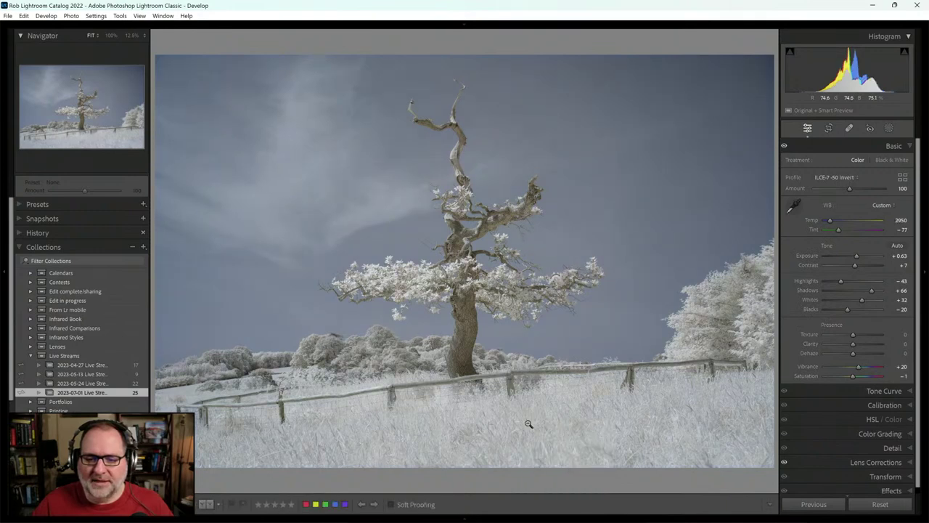
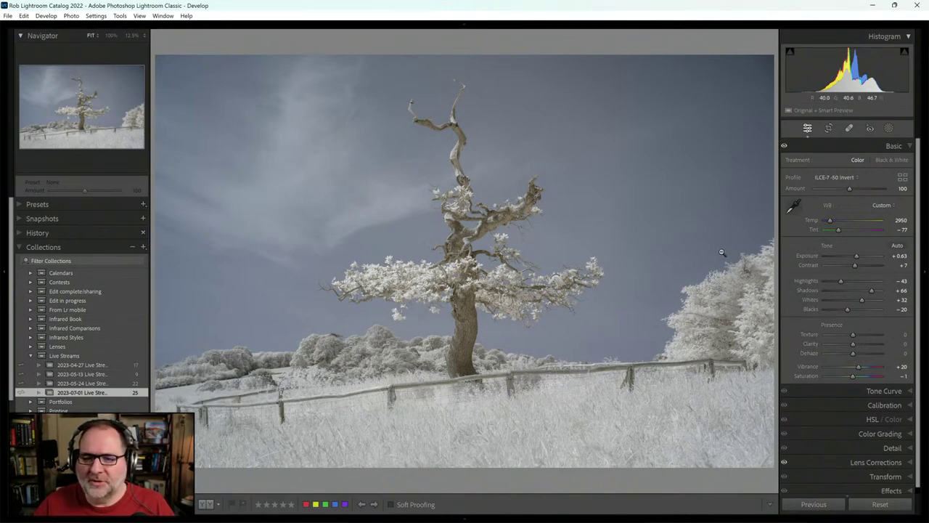
click(898, 247)
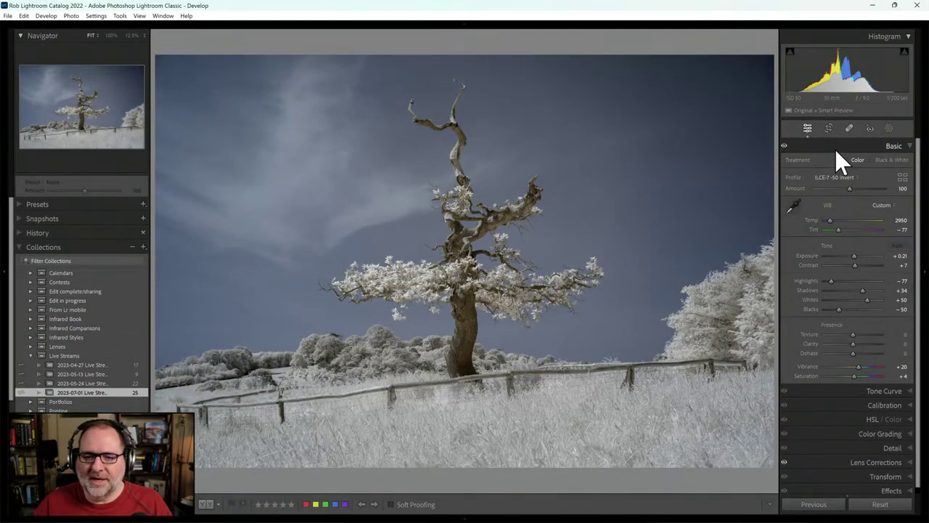
Raise the contrast to +29 and set the tone curve's point curve to Medium Contrast.
drag(854, 266, 861, 266)
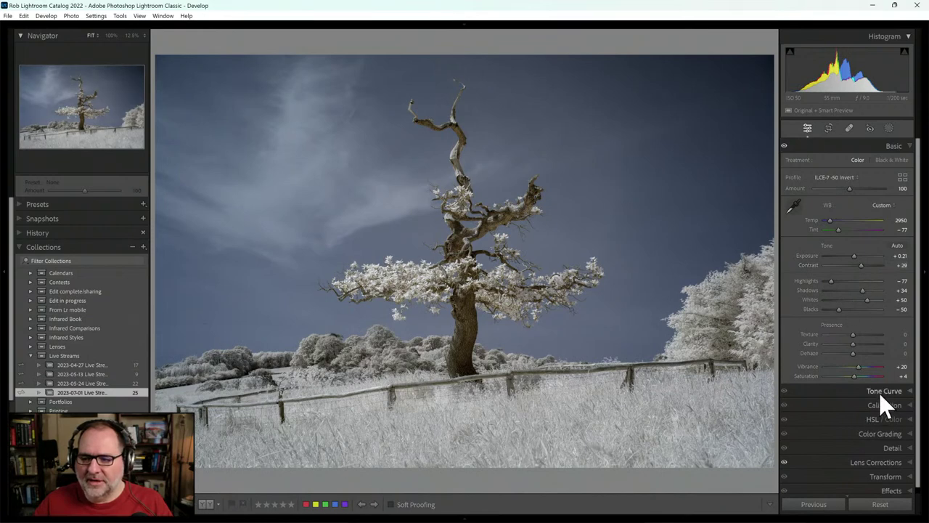
click(881, 394)
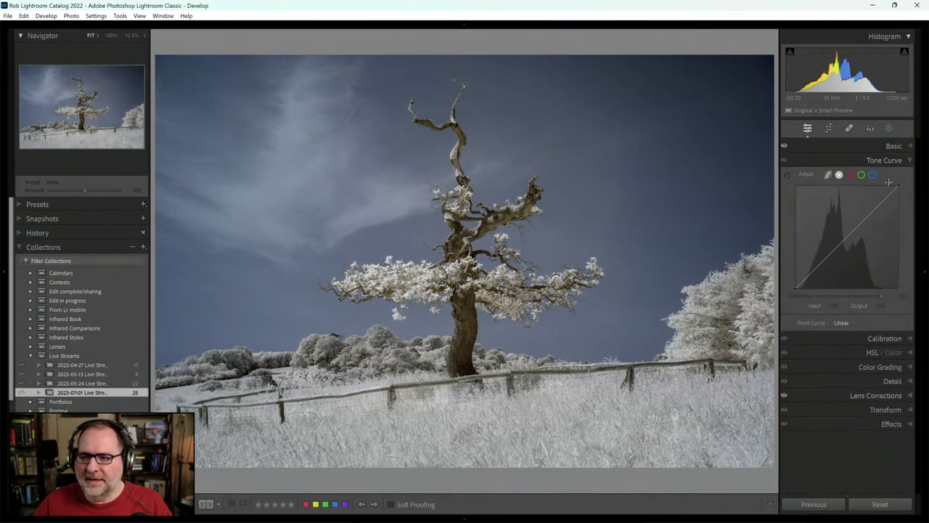
click(845, 325)
click(842, 344)
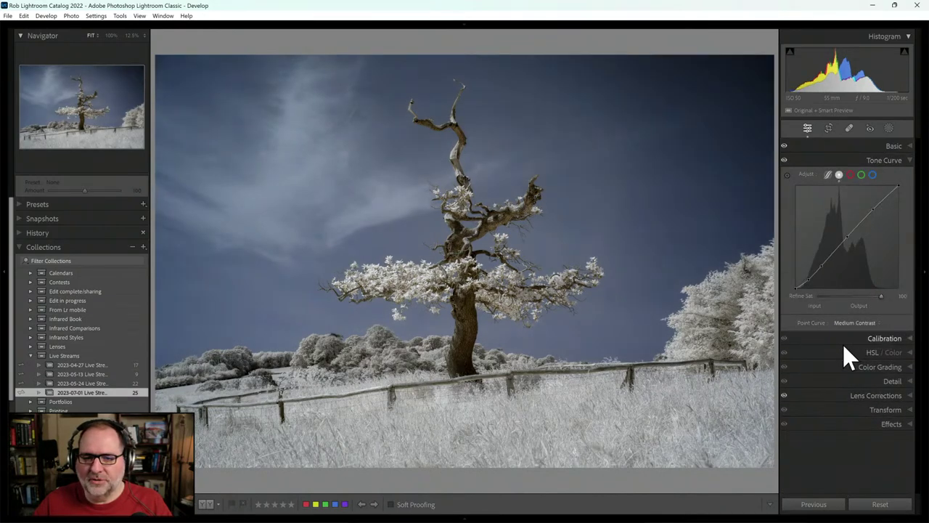
Set Dehaze to +5 and lower Clarity to -41 in the Basic adjustments.
click(892, 147)
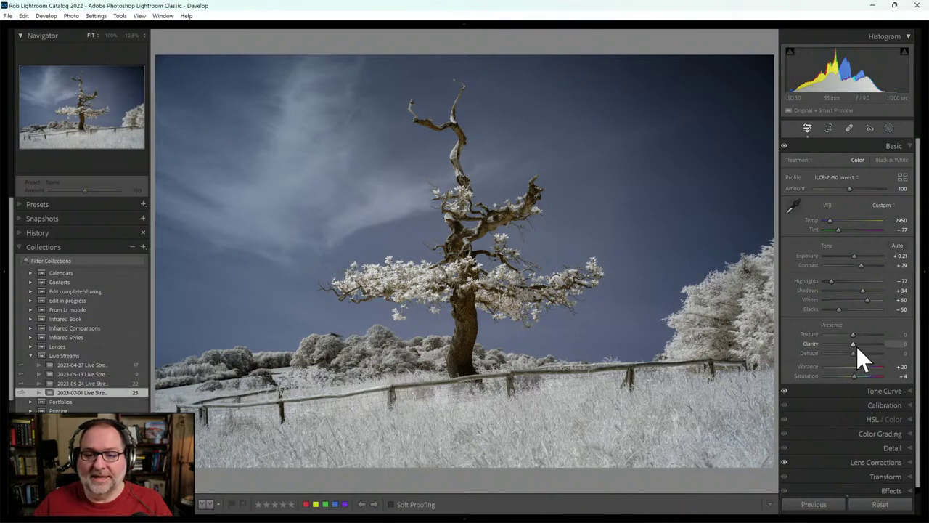
drag(854, 345, 853, 354)
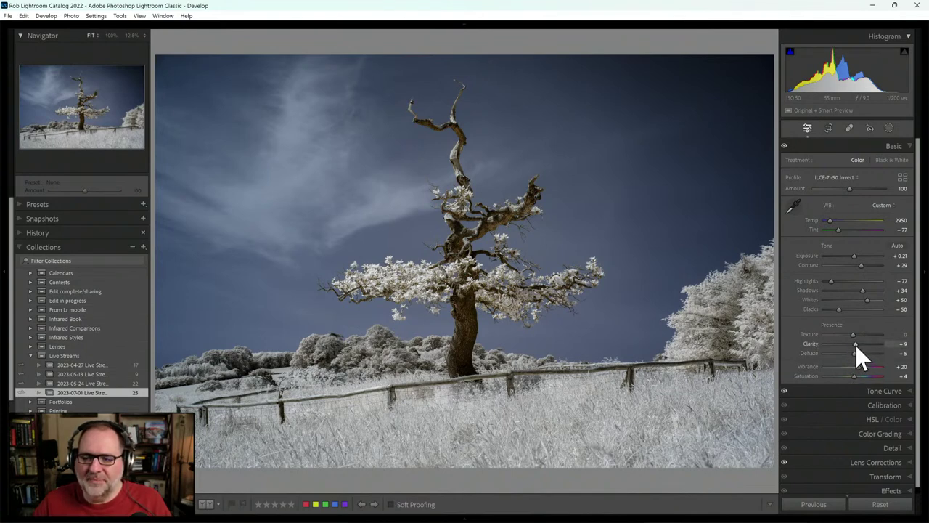
drag(854, 345, 837, 346)
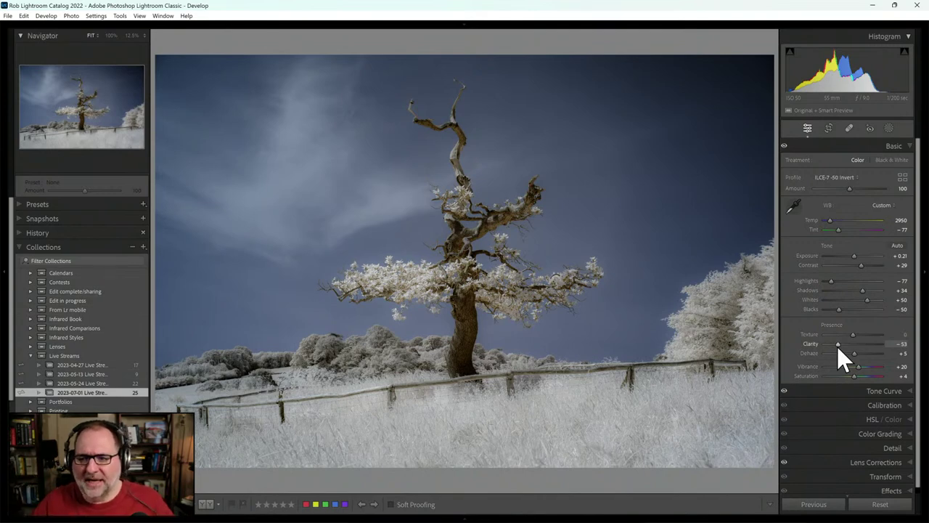
mouse_move(836, 346)
mouse_down()
mouse_move(853, 320)
mouse_move(840, 344)
mouse_up()
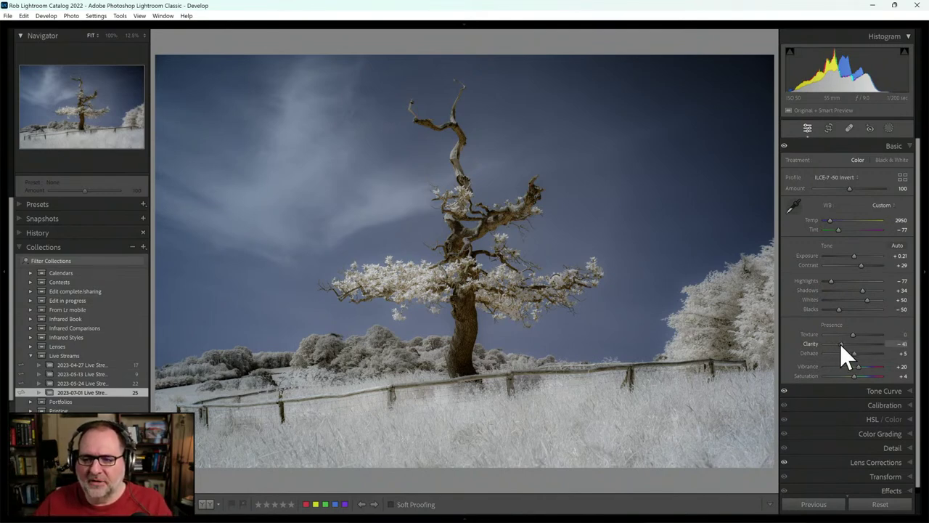
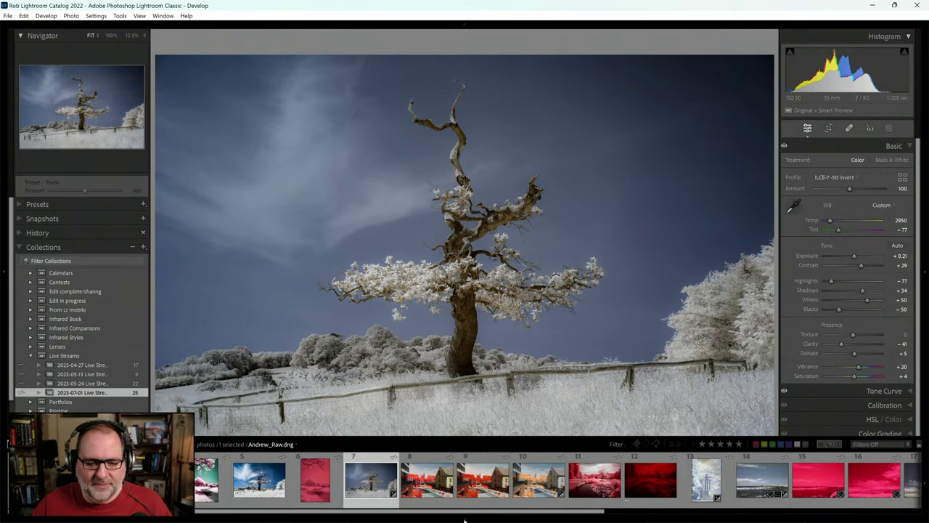
Show the toolbar and open the newly edited tree photo in Compare view.
key(t)
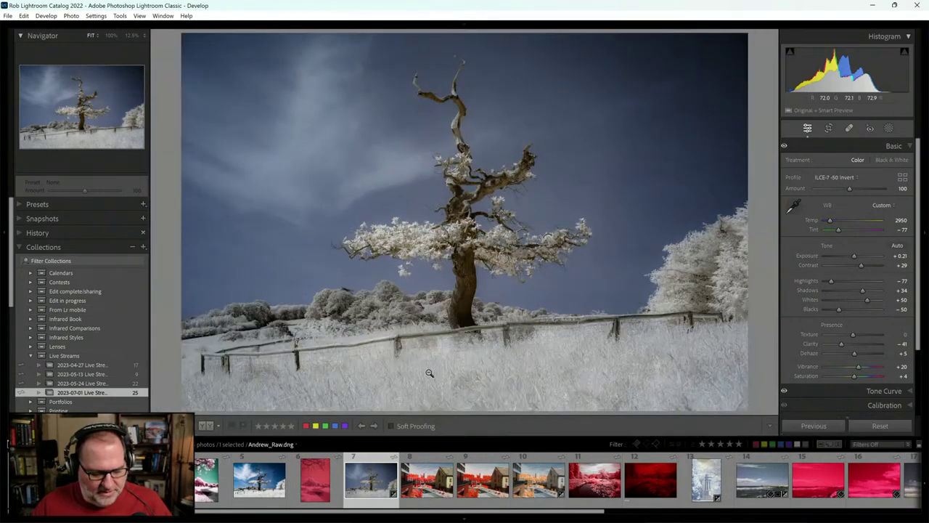
key(c)
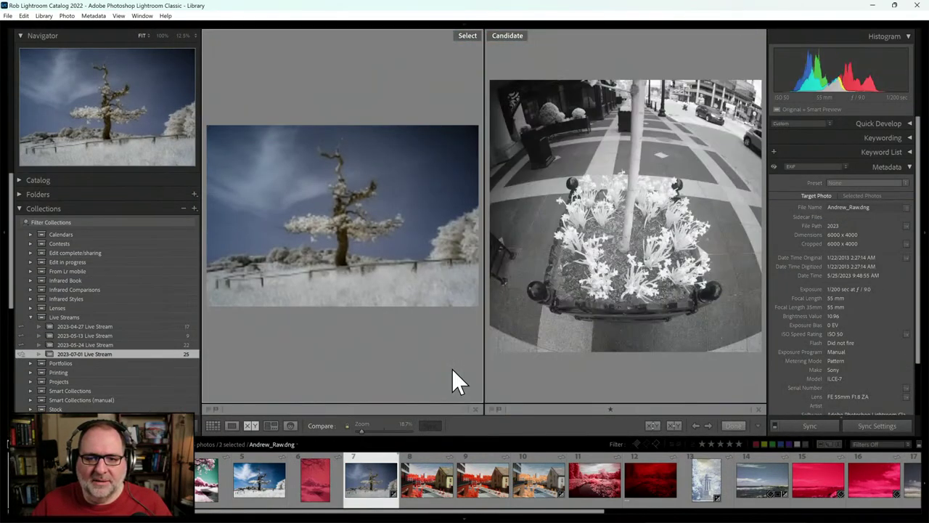
click(261, 498)
click(365, 496)
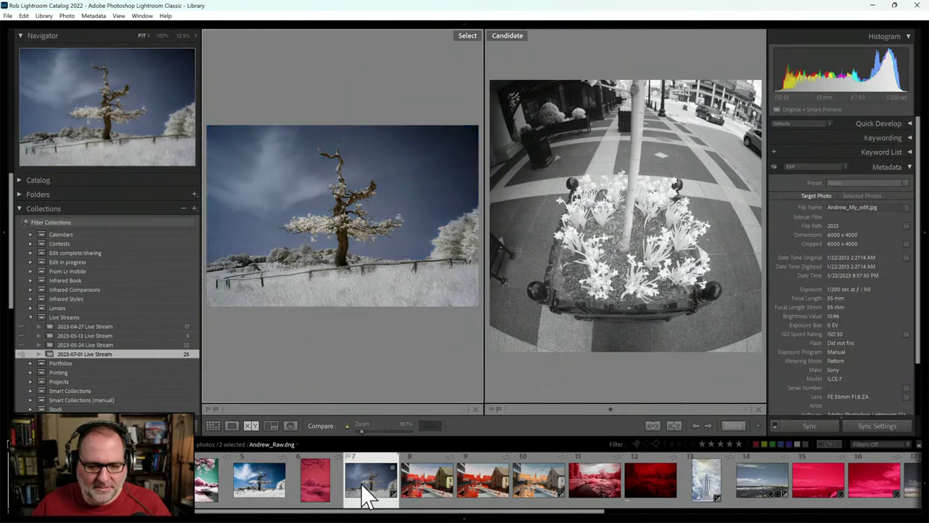
Compare the new raw tree edit side by side with the earlier JPEG edit, hiding the side panels and filmstrip for a larger view.
click(277, 479)
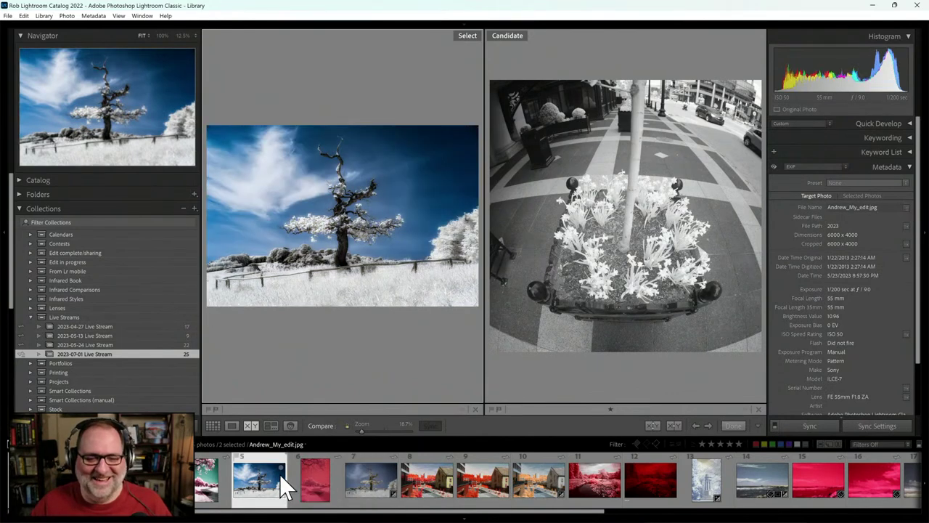
shift+click(370, 488)
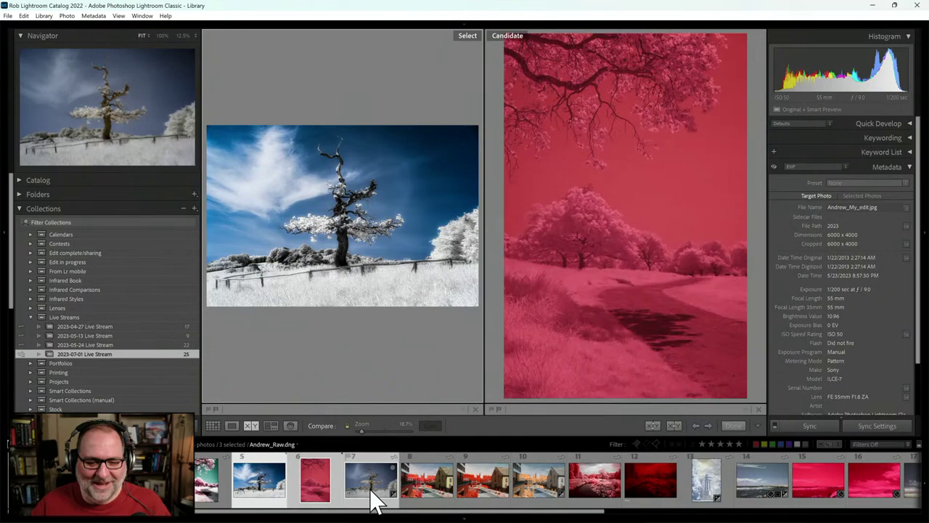
ctrl+click(370, 488)
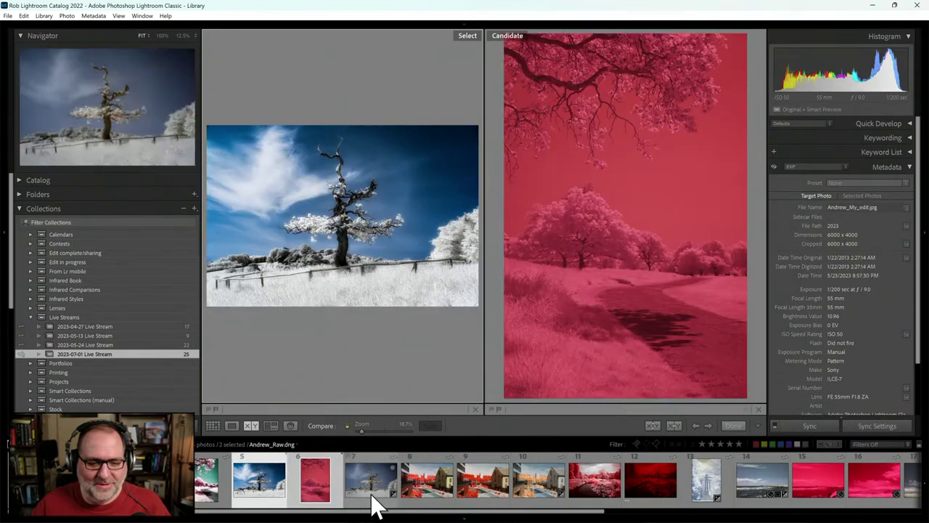
click(326, 499)
click(367, 499)
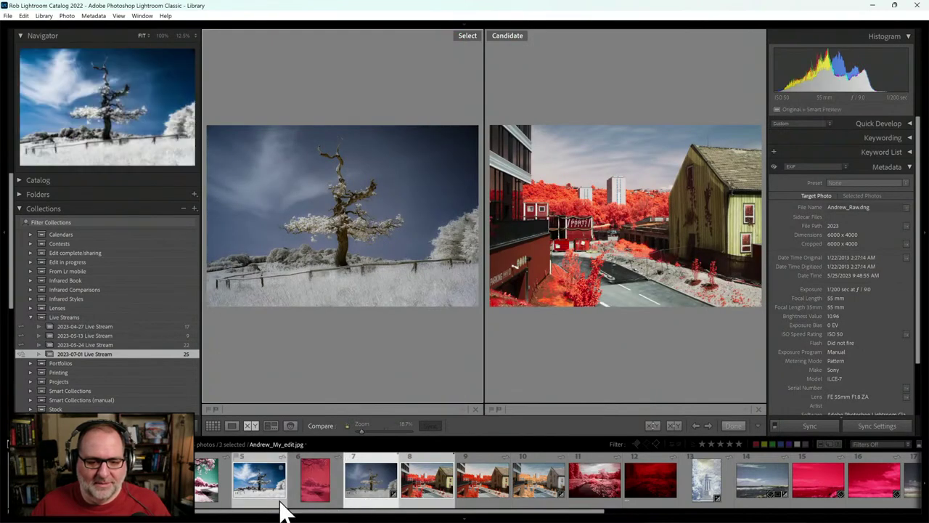
click(406, 502)
click(373, 500)
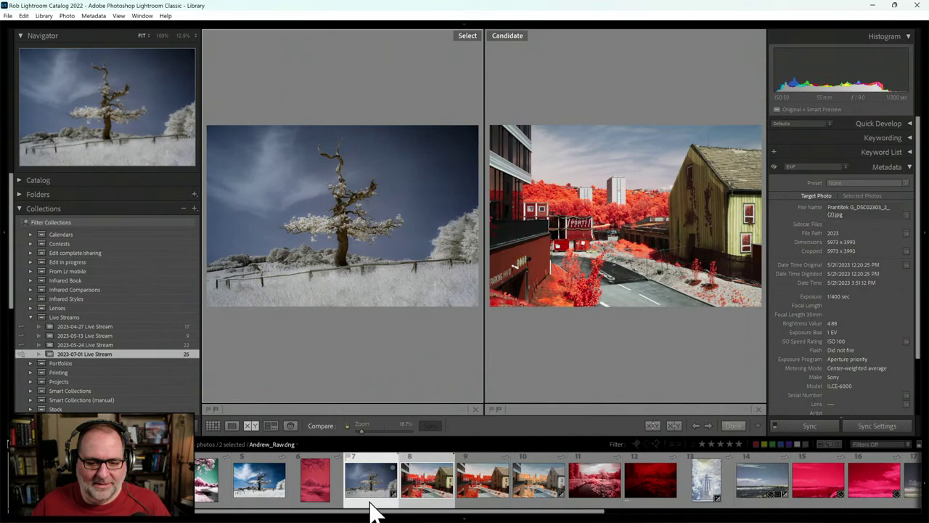
key(Left)
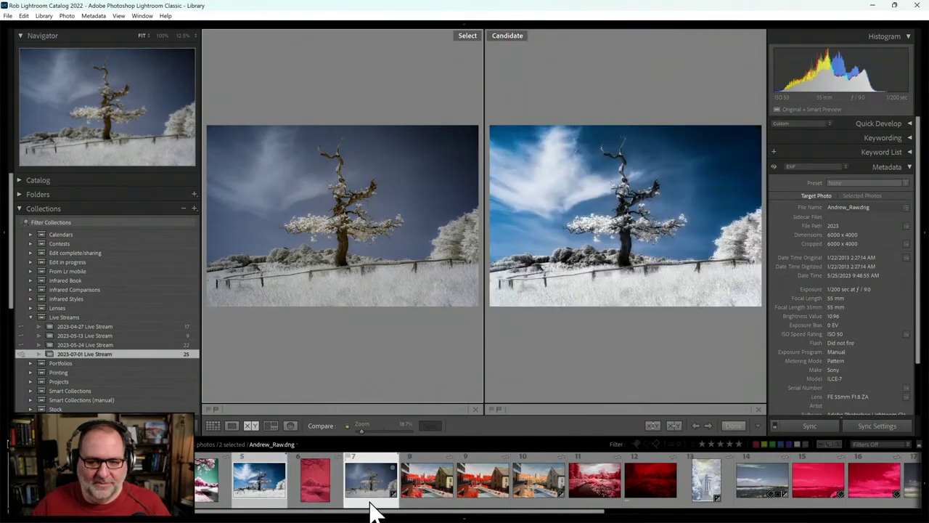
key(Tab)
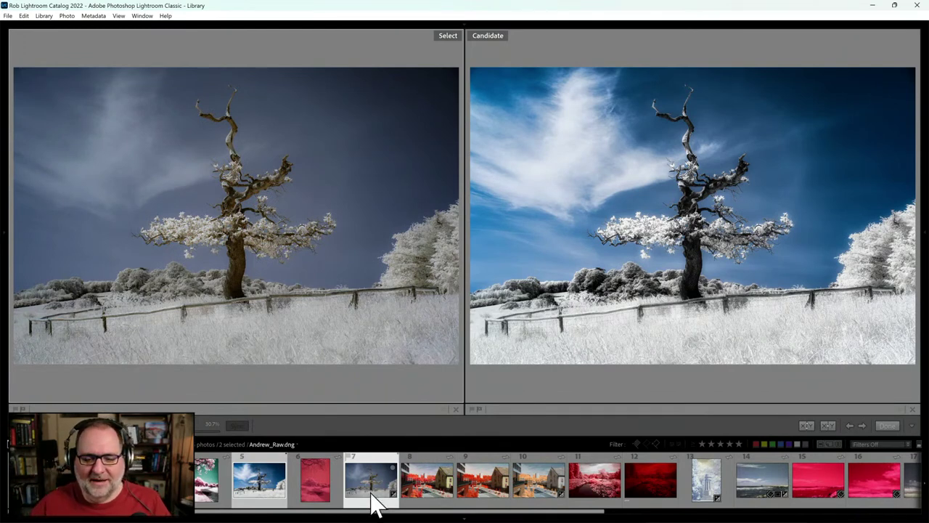
click(464, 518)
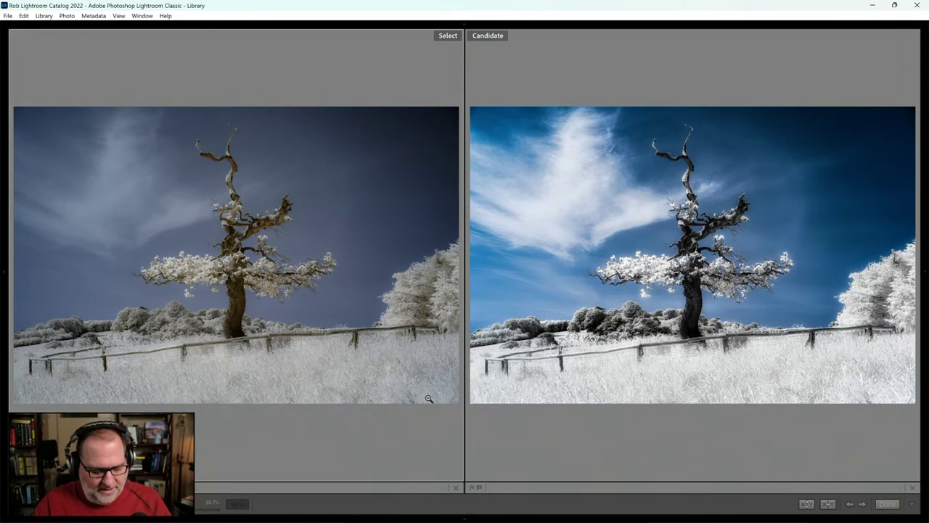
Open the unedited red portrait photo of trees beside a path in Develop and apply the Infrared Temp -100 profile.
key(d)
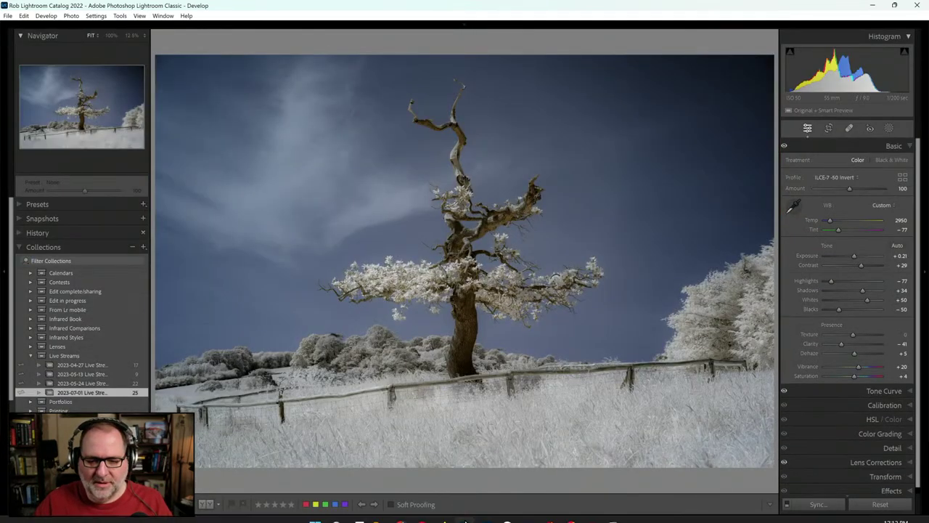
mouse_move(468, 508)
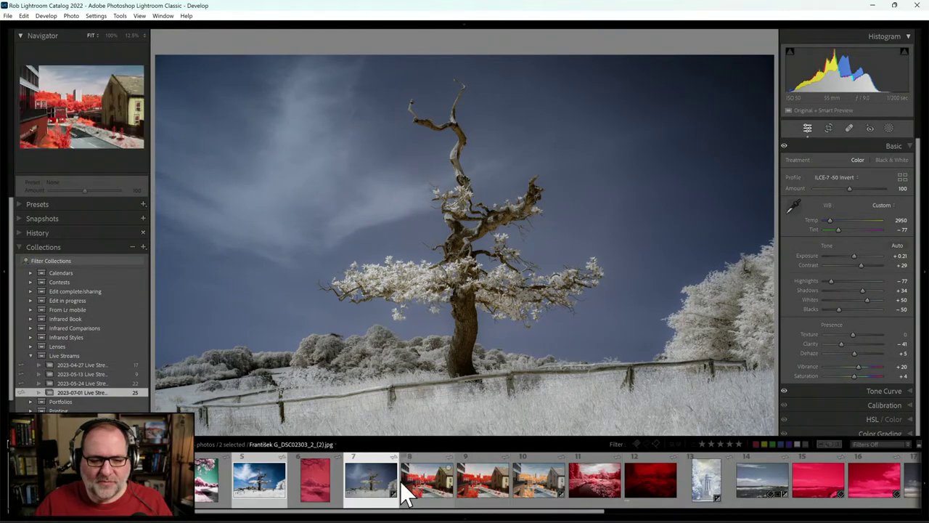
click(330, 483)
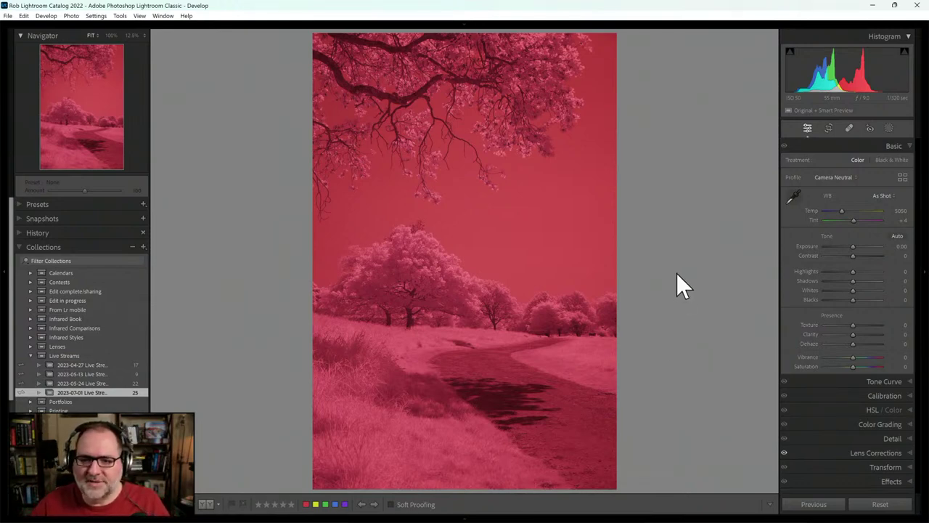
click(841, 176)
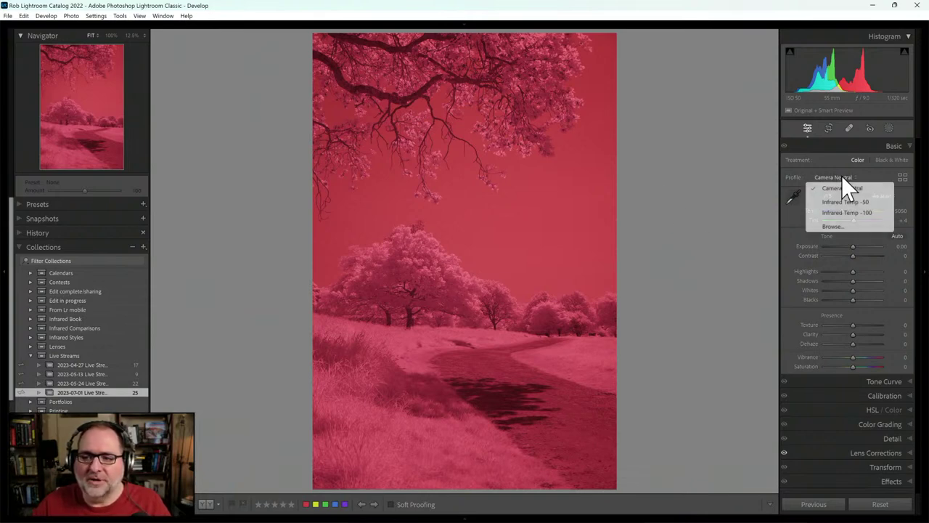
click(843, 212)
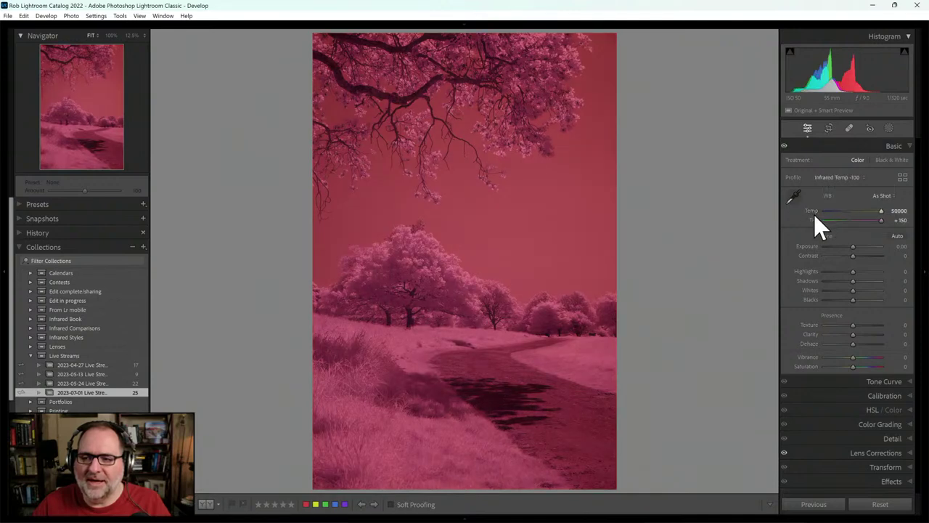
Sample the white balance from the gravel path and resample it from a spot farther up the path.
click(794, 196)
click(522, 387)
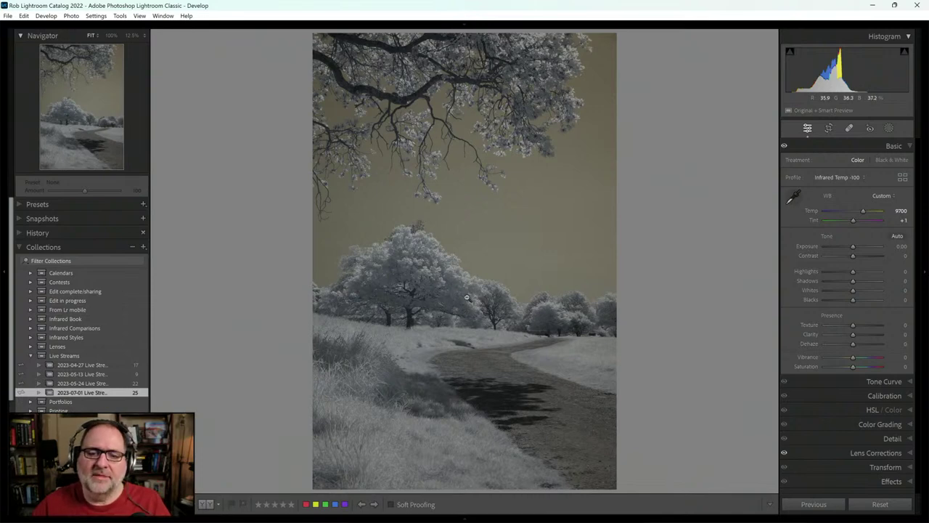
click(795, 198)
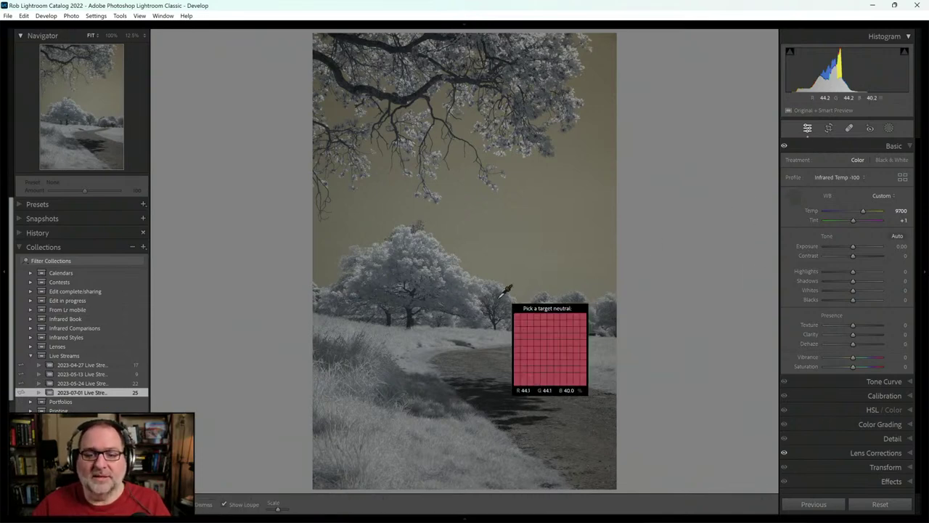
click(487, 366)
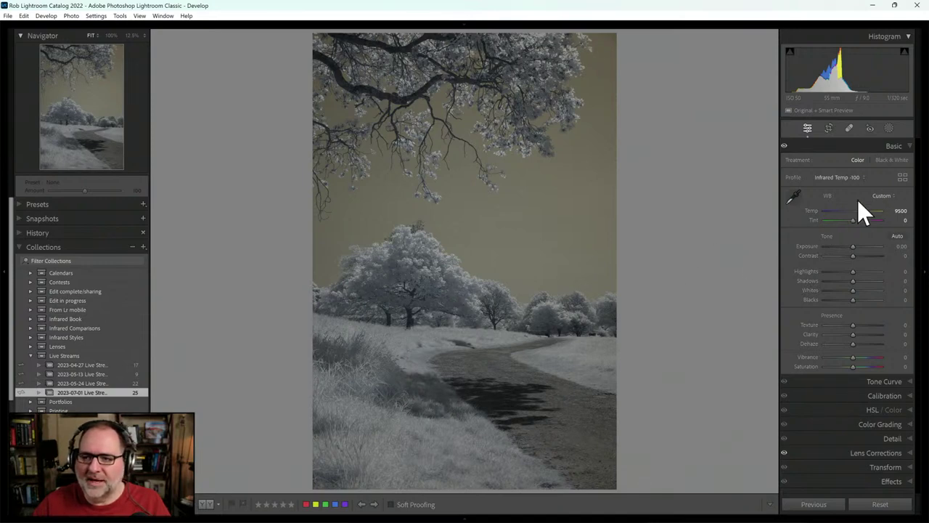
Browse the IR Color Swap profiles without applying one and apply automatic tone adjustments.
click(902, 177)
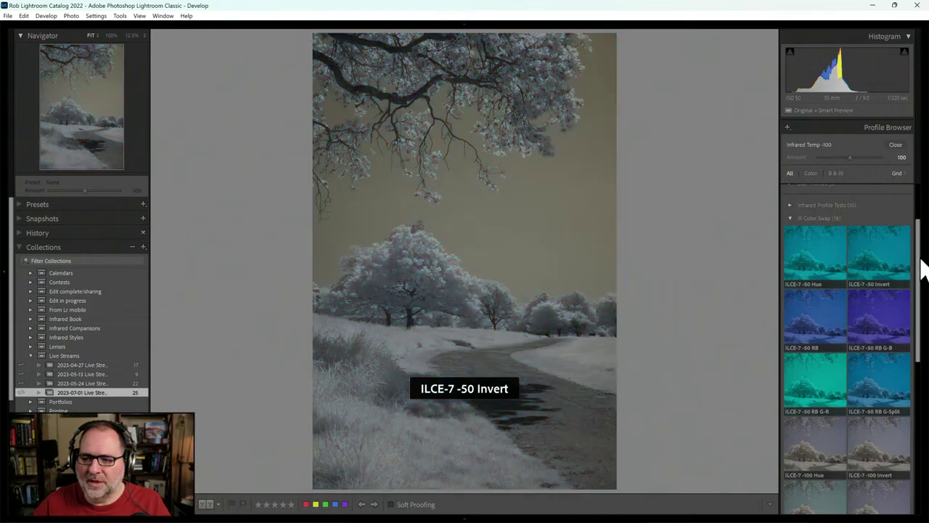
drag(919, 263, 918, 334)
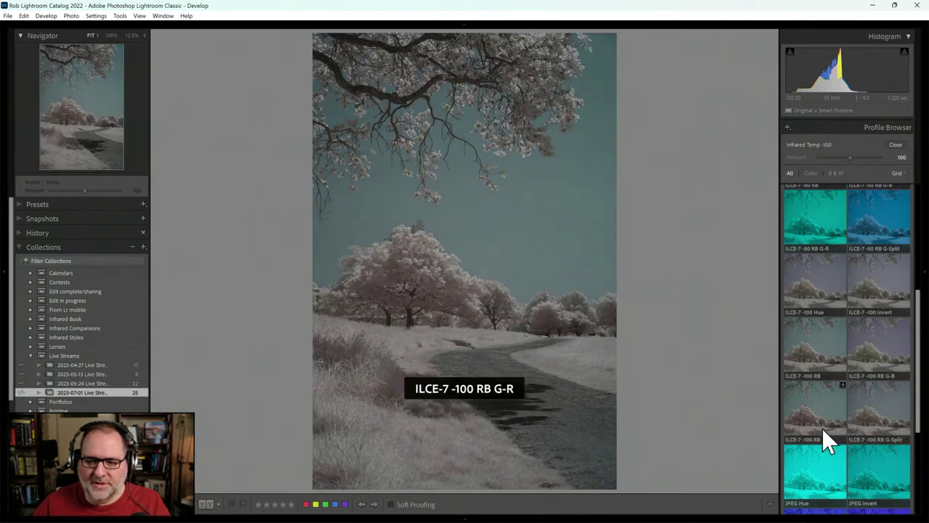
click(895, 145)
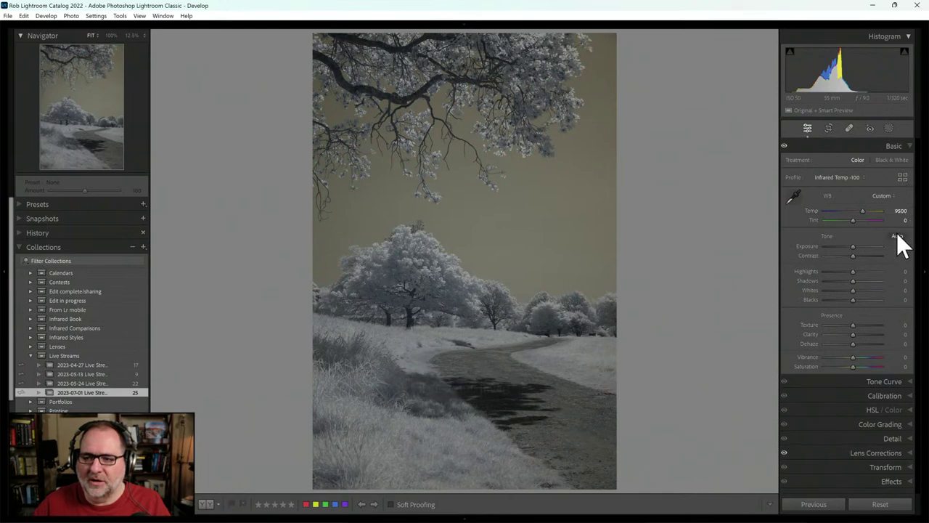
click(897, 236)
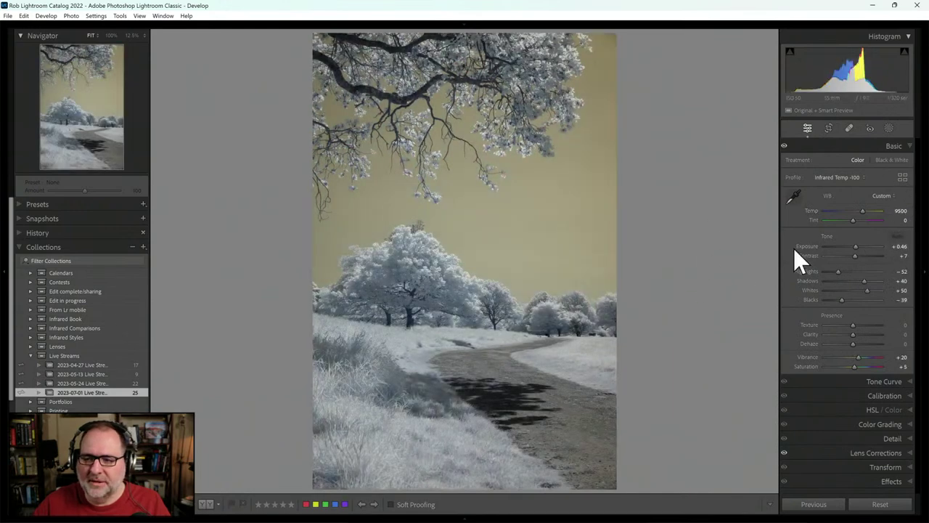
Preview the ILCE-7 -100 color-swap profiles on the path photo and apply ILCE-7 -100 RB G-R.
click(902, 177)
click(906, 291)
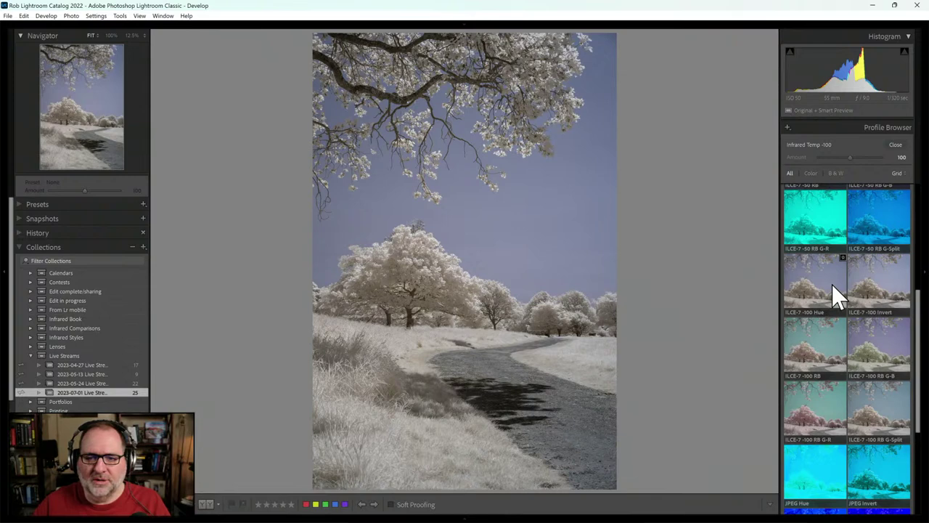
click(884, 281)
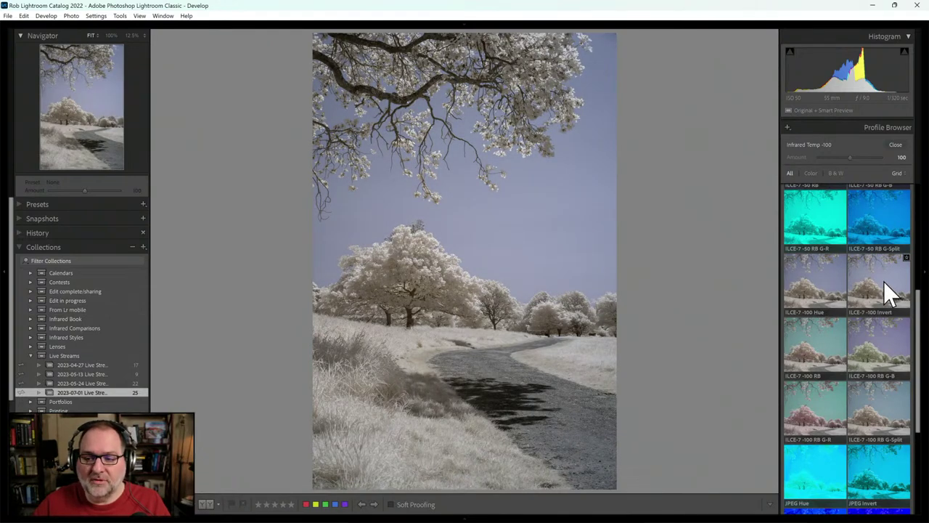
click(810, 339)
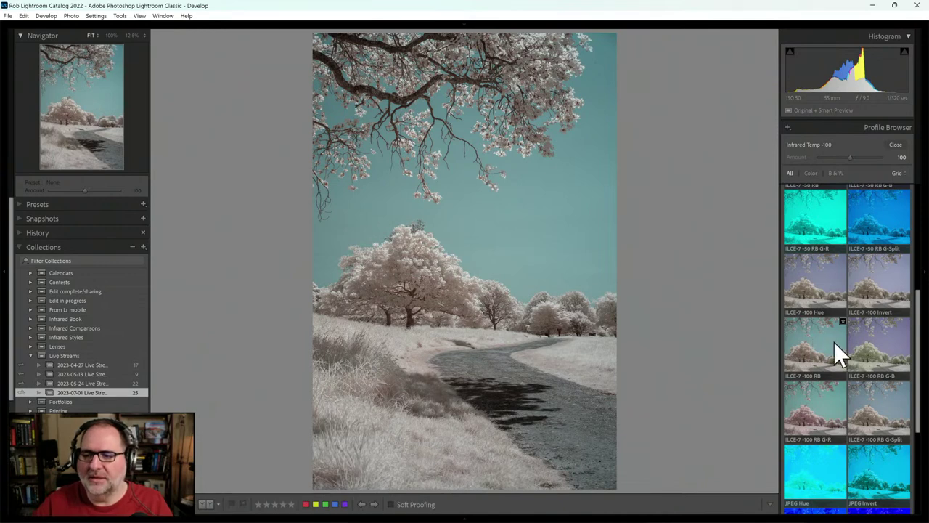
click(871, 342)
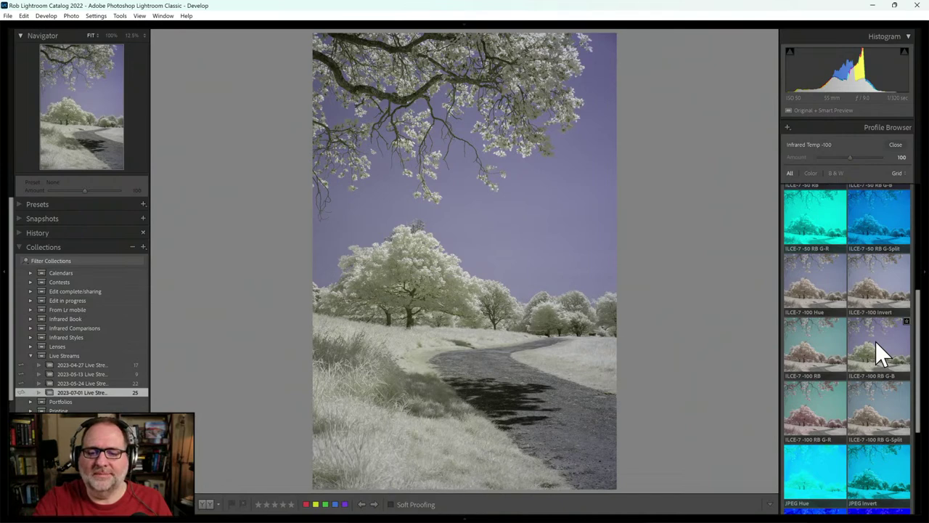
click(810, 415)
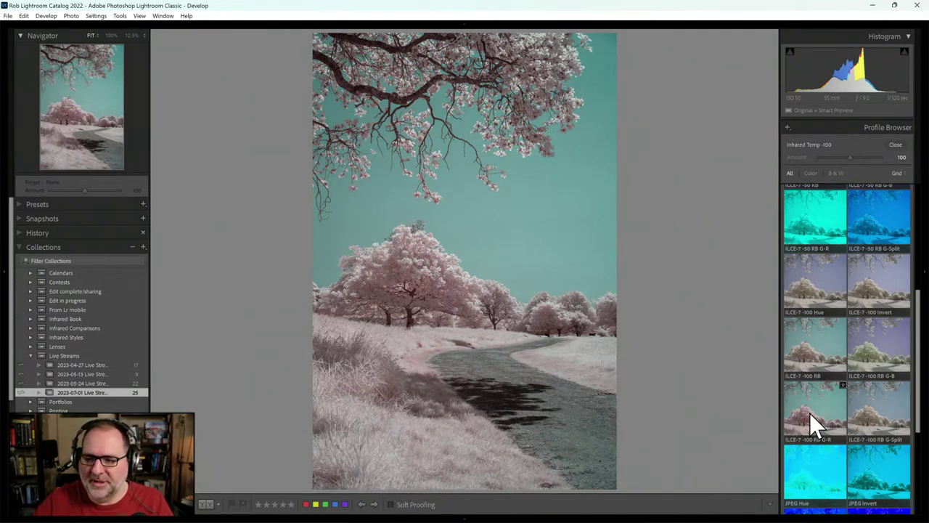
click(894, 410)
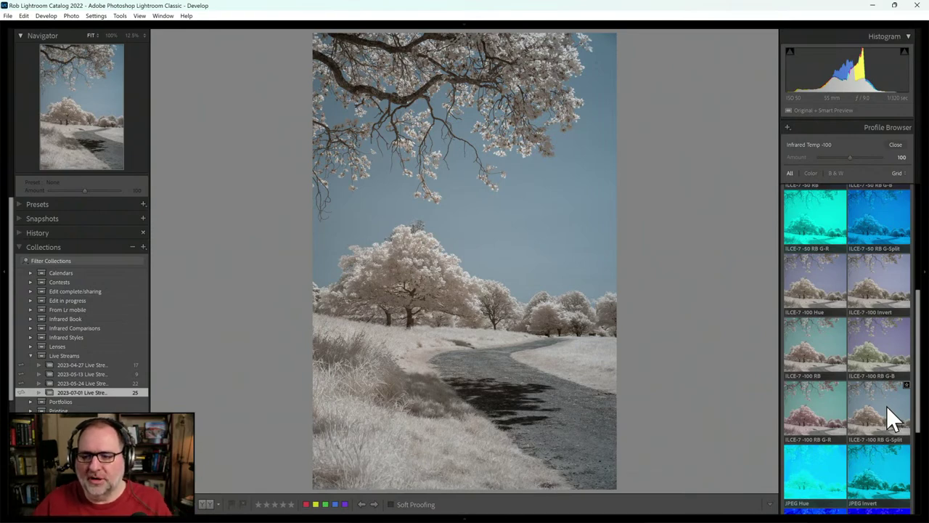
click(814, 409)
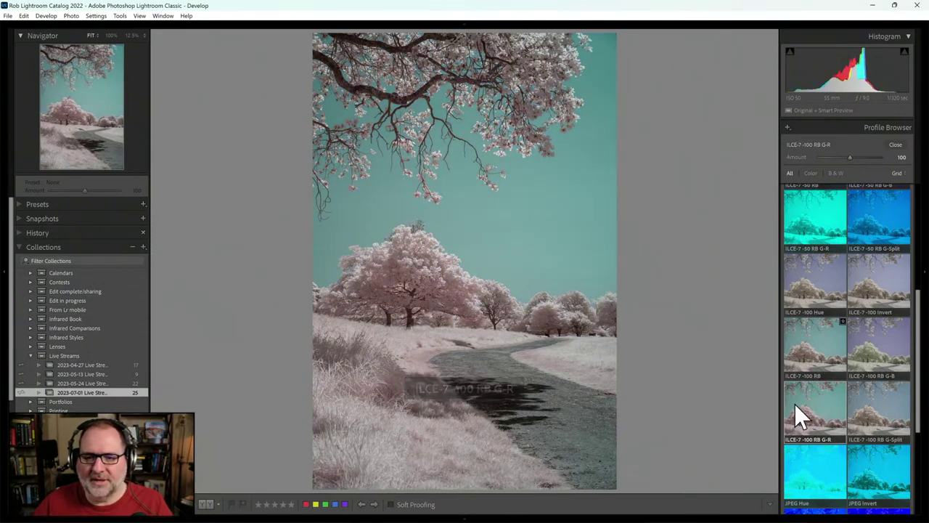
click(895, 145)
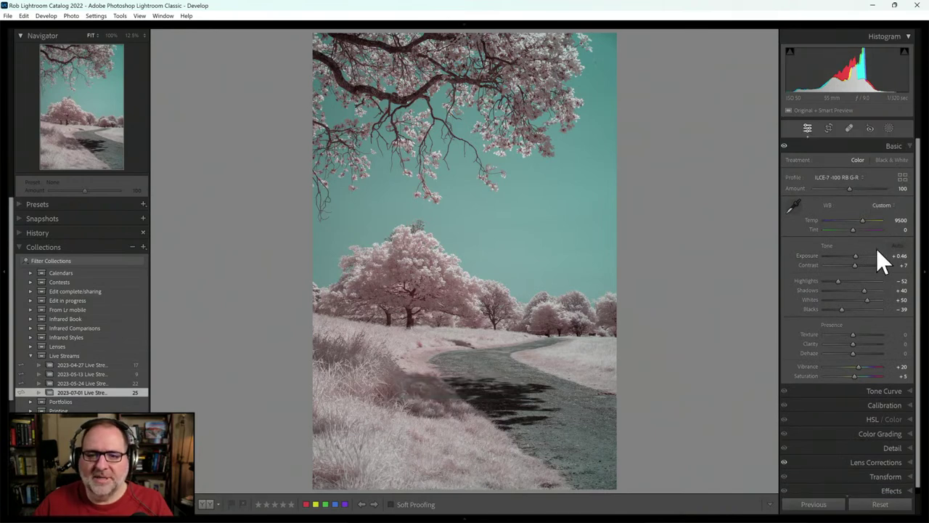
Try masking the sky of the path photo with the automatic sky selection and delete that mask.
click(889, 129)
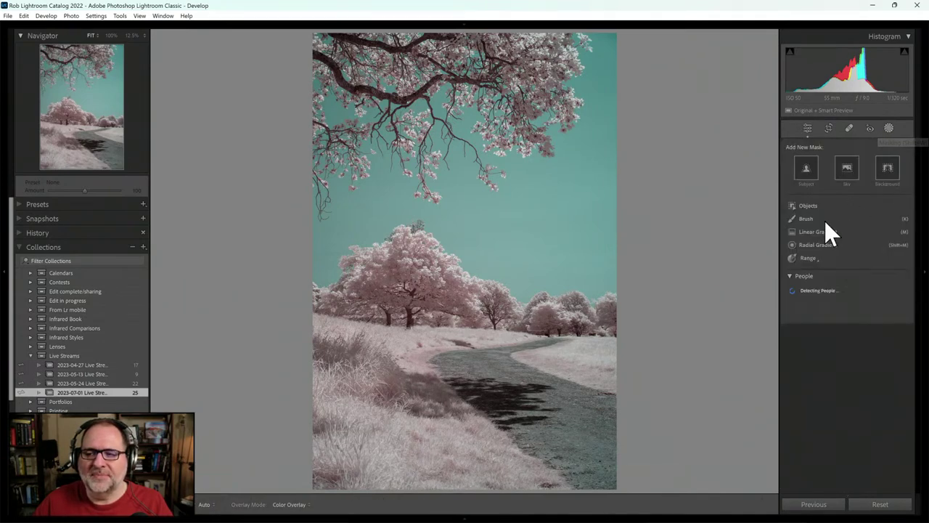
click(844, 168)
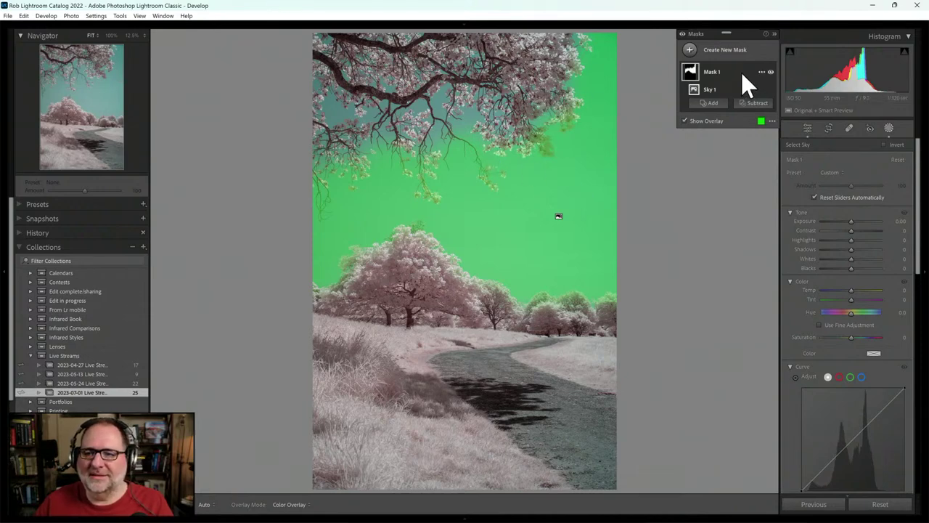
right_click(763, 70)
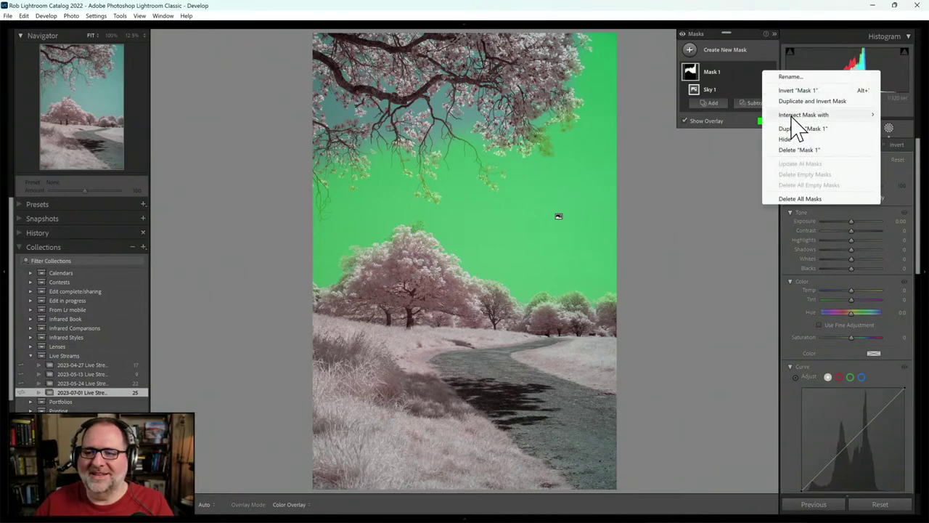
click(797, 150)
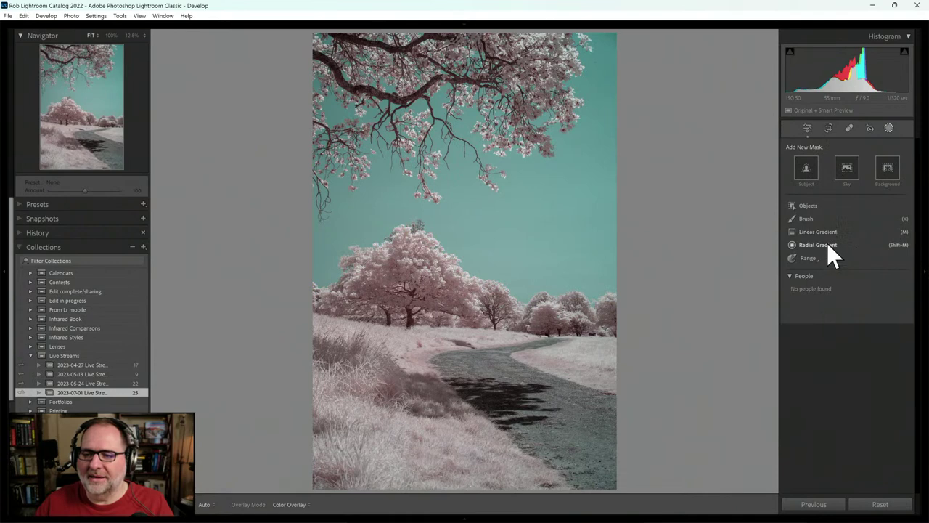
Create a Color Range mask by sampling a large rectangular area of the teal sky between the branches and the trees.
mouse_move(814, 258)
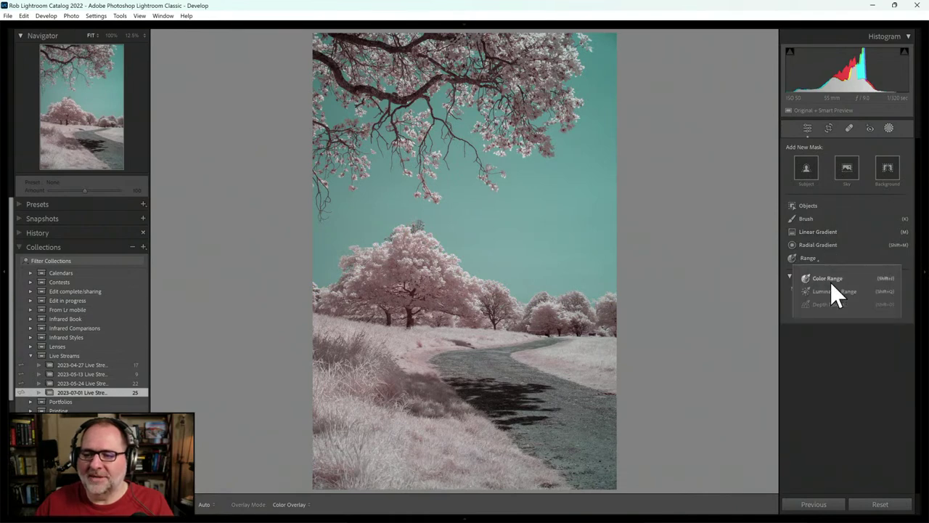
click(830, 281)
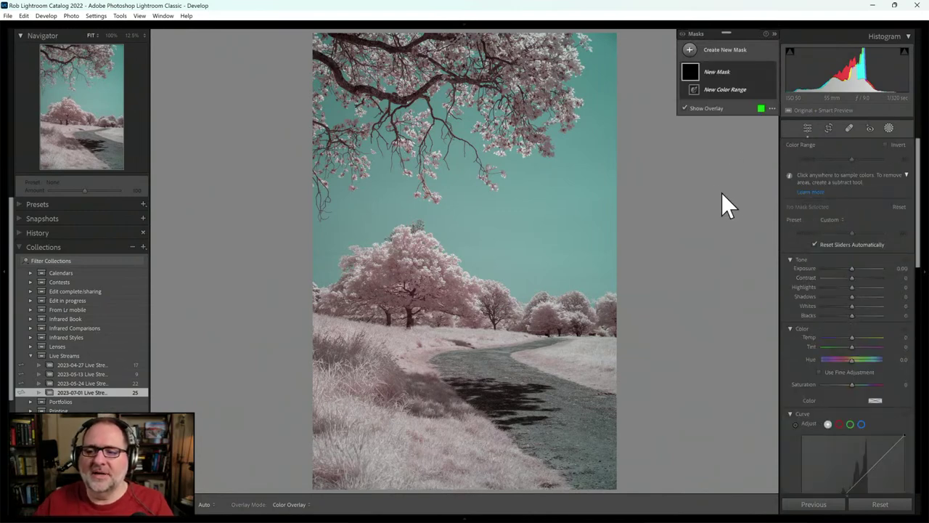
drag(516, 180, 608, 266)
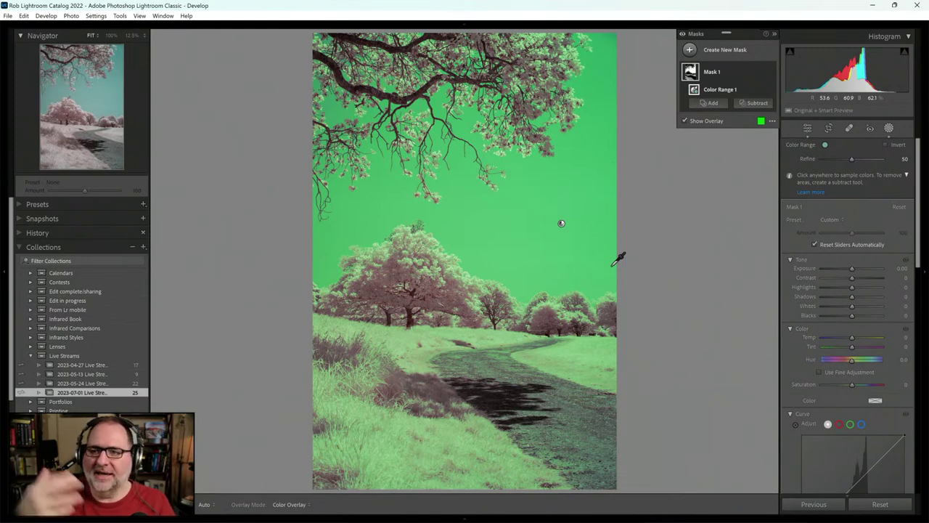
Reduce the sky mask's color range refinement to 18 to narrow its selection to the teal sky.
click(851, 158)
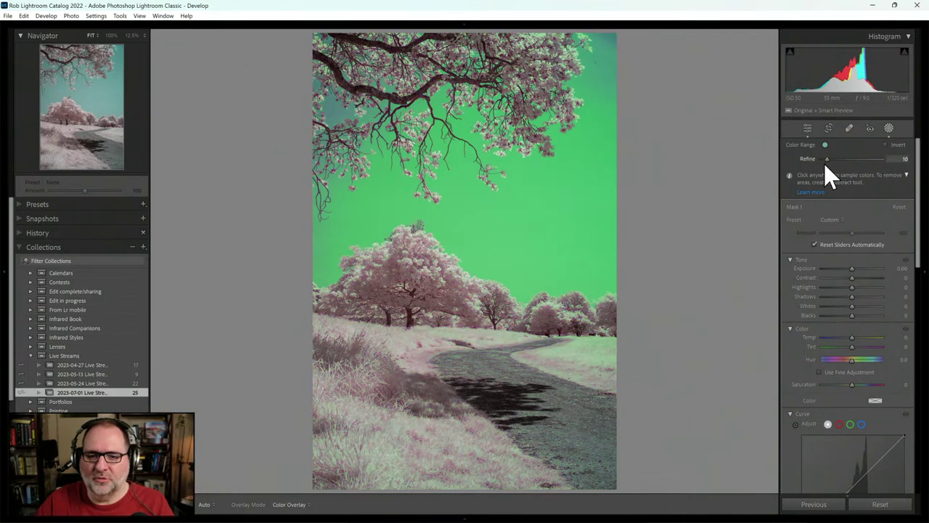
drag(824, 164, 785, 172)
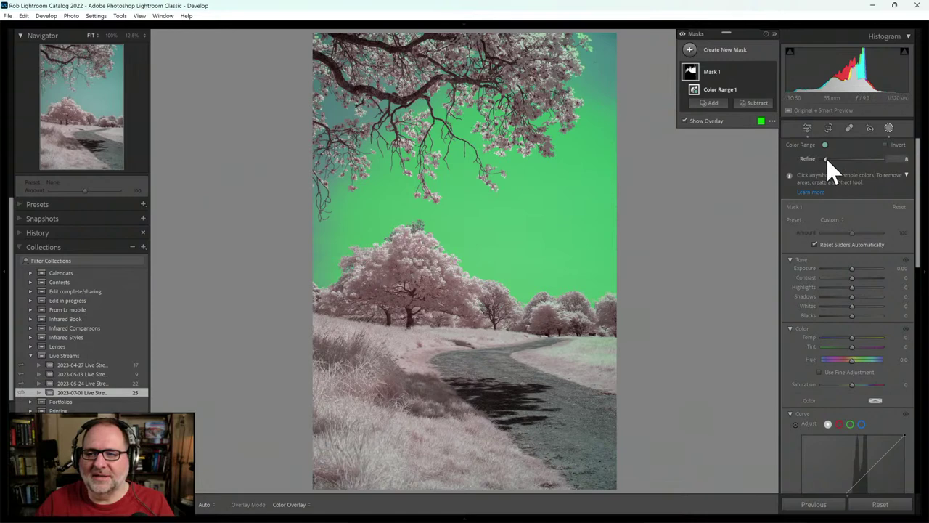
drag(826, 158, 829, 160)
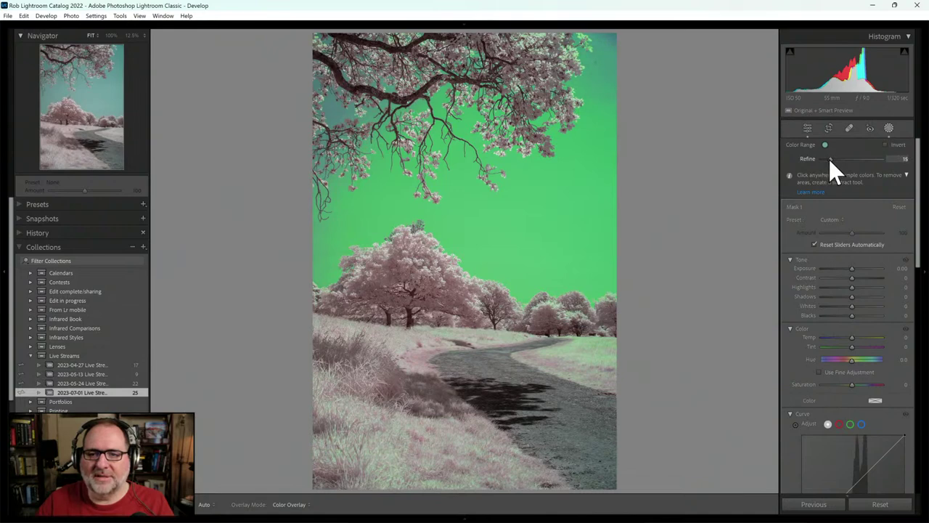
drag(830, 159, 831, 158)
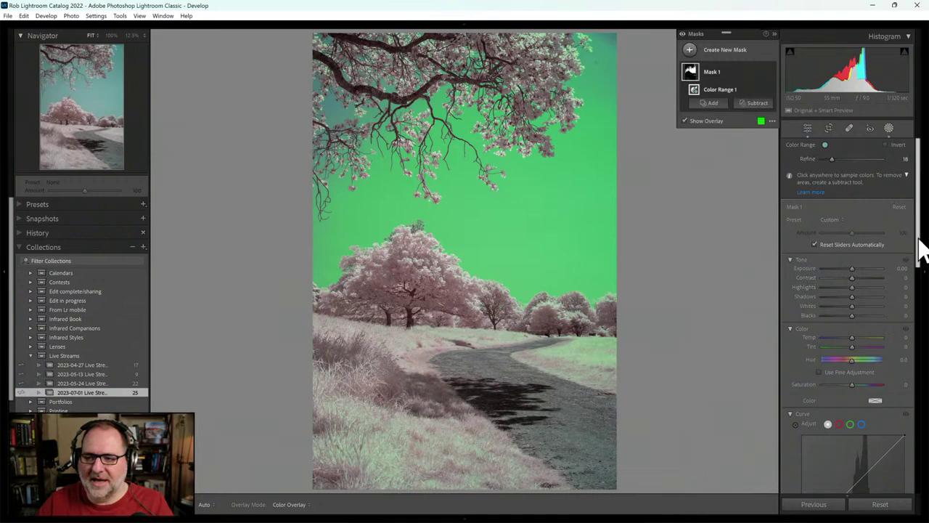
Set the sky mask's saturation to 24 and raise its Dehaze slightly.
drag(919, 244, 921, 269)
drag(854, 326, 860, 326)
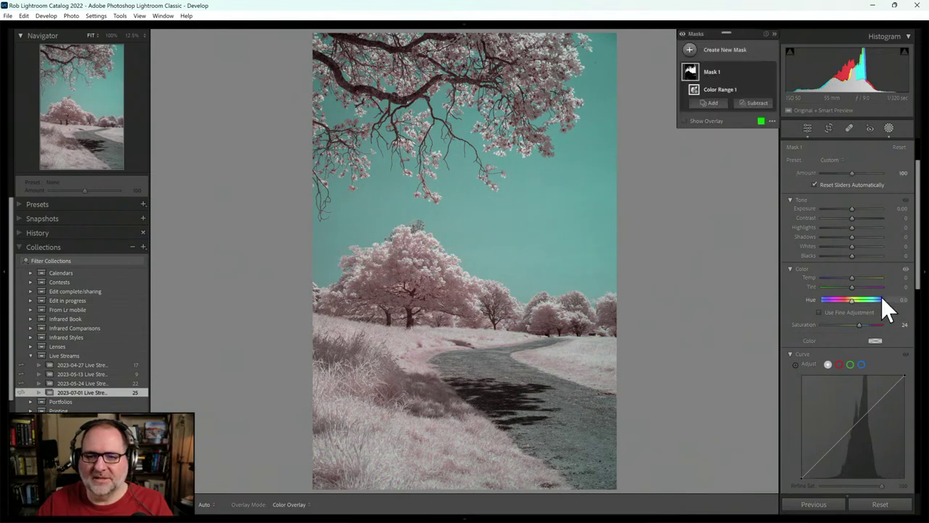
drag(919, 230, 918, 294)
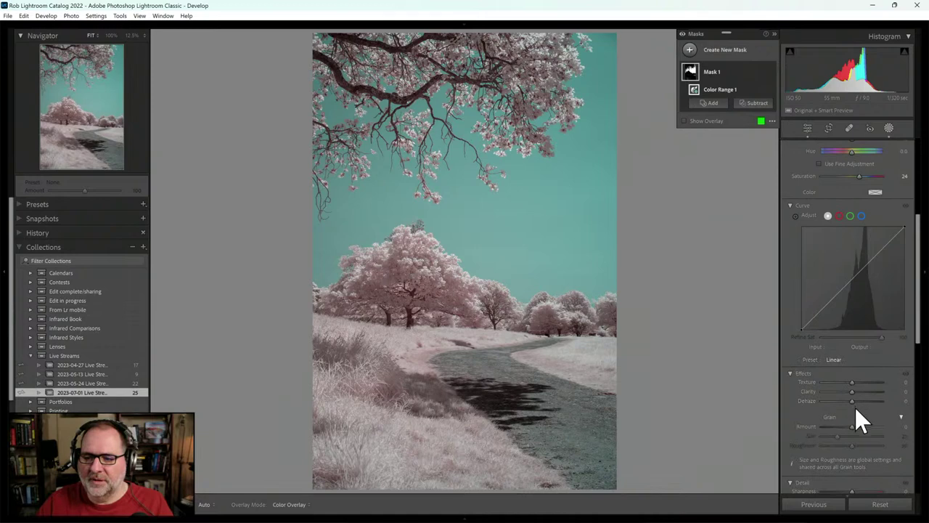
drag(851, 402, 854, 402)
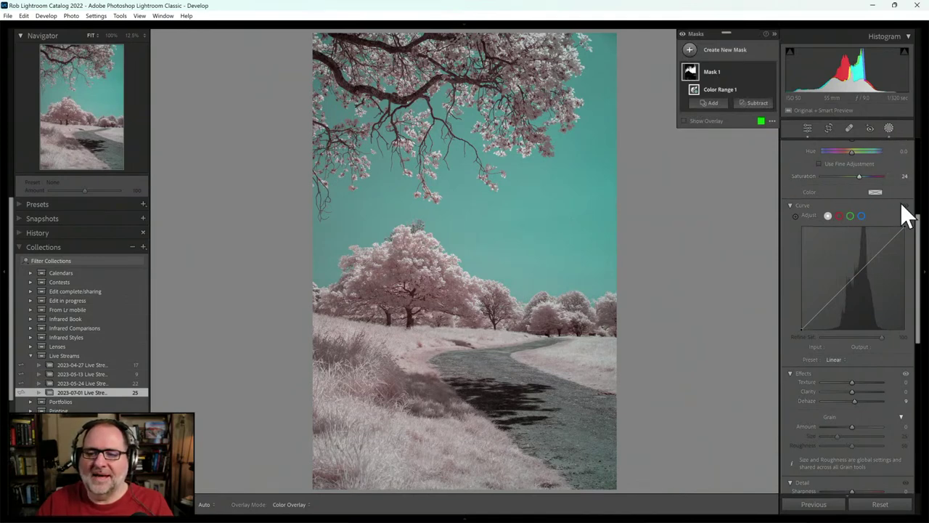
Create a second Color Range mask by sampling a large area of the foreground grass and set its refinement to 1.
drag(918, 234, 916, 149)
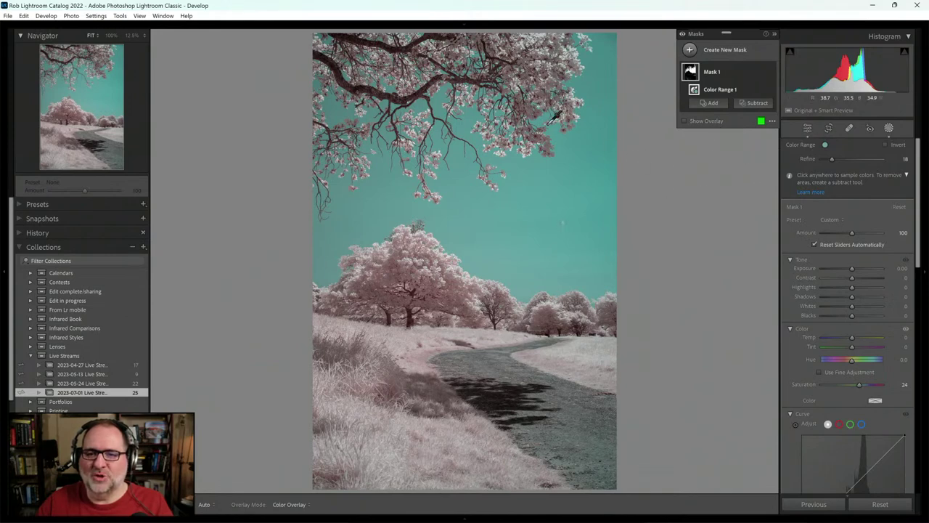
click(689, 50)
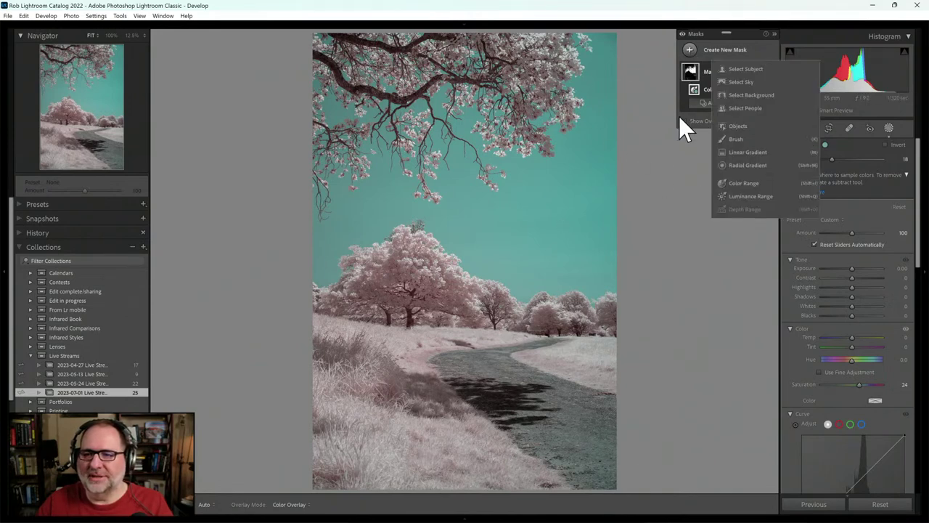
click(745, 184)
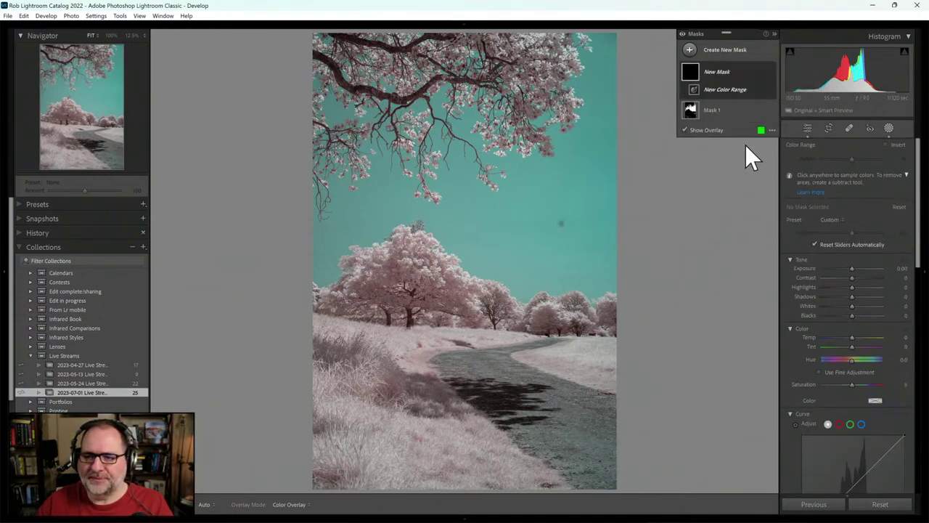
click(561, 223)
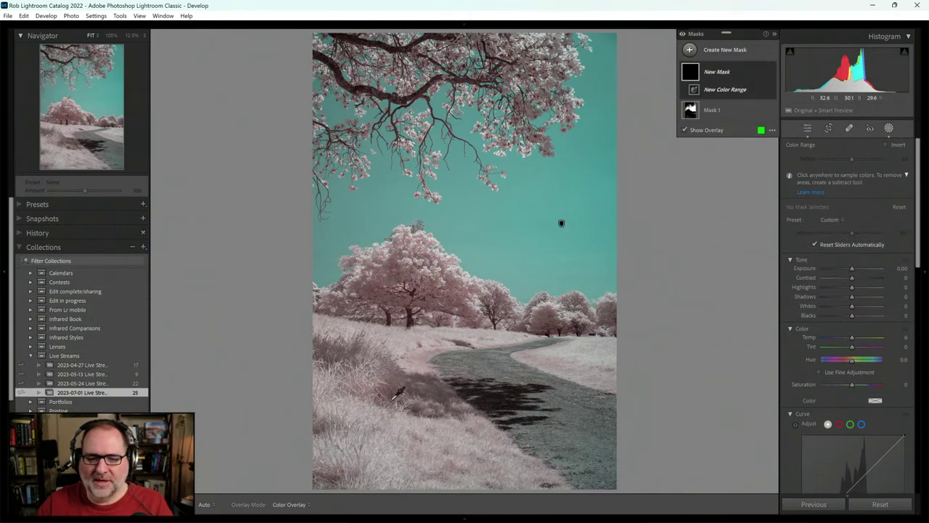
drag(350, 417, 482, 481)
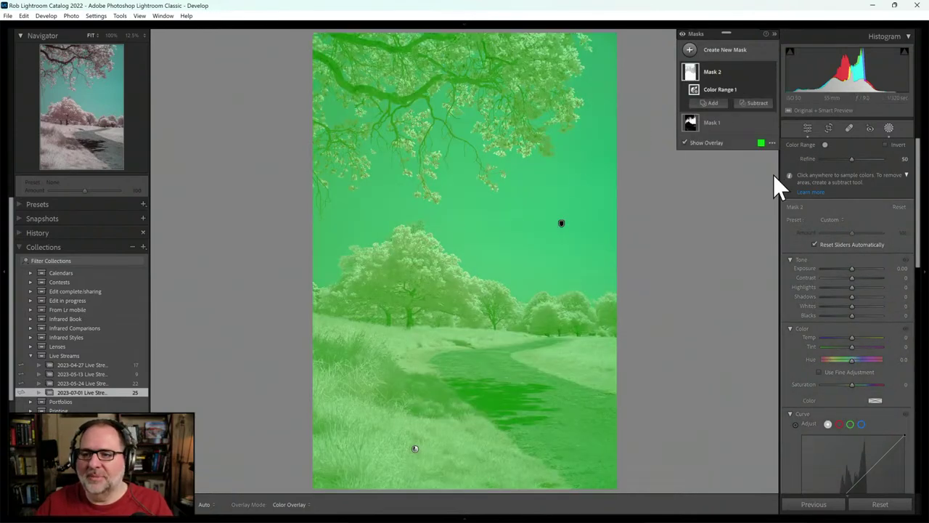
drag(850, 158, 819, 160)
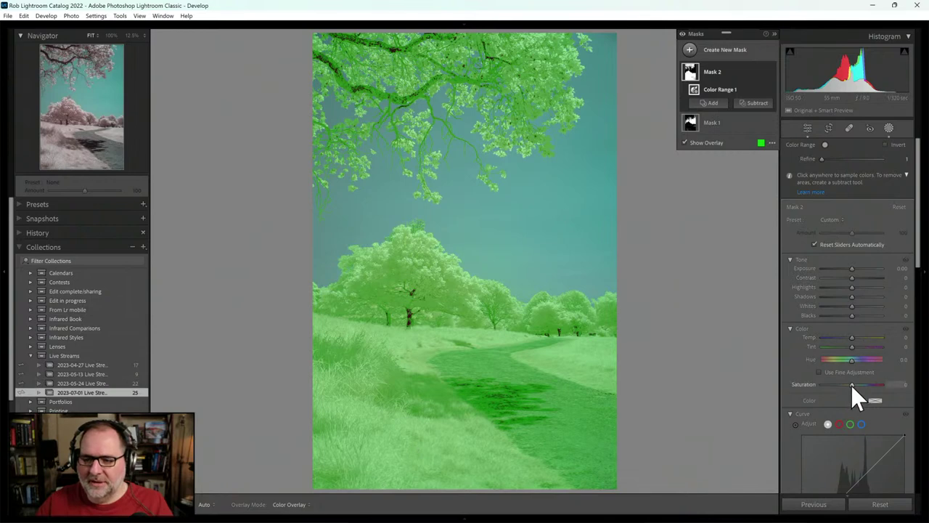
Set the foreground and trees mask's saturation to 20, try the Medium Contrast curve preset, and apply Strong Contrast.
drag(851, 384, 859, 384)
drag(919, 249, 919, 317)
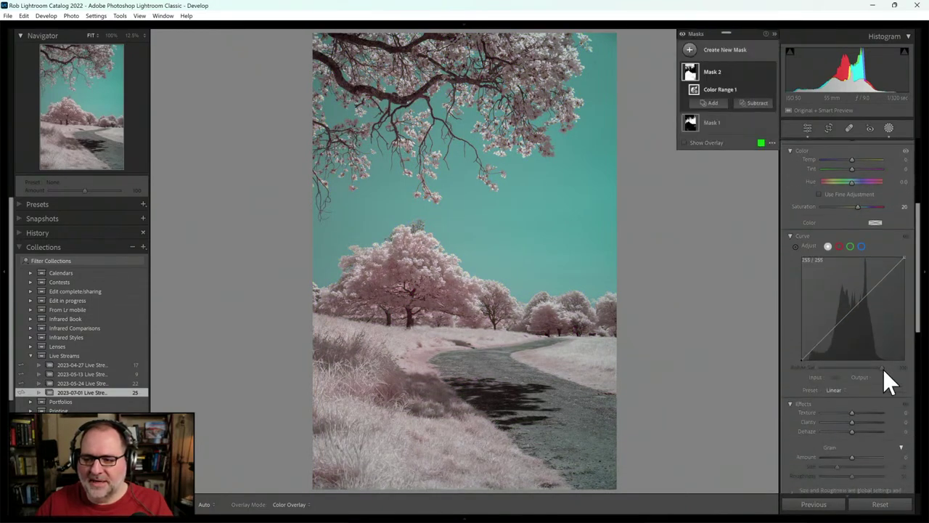
click(841, 390)
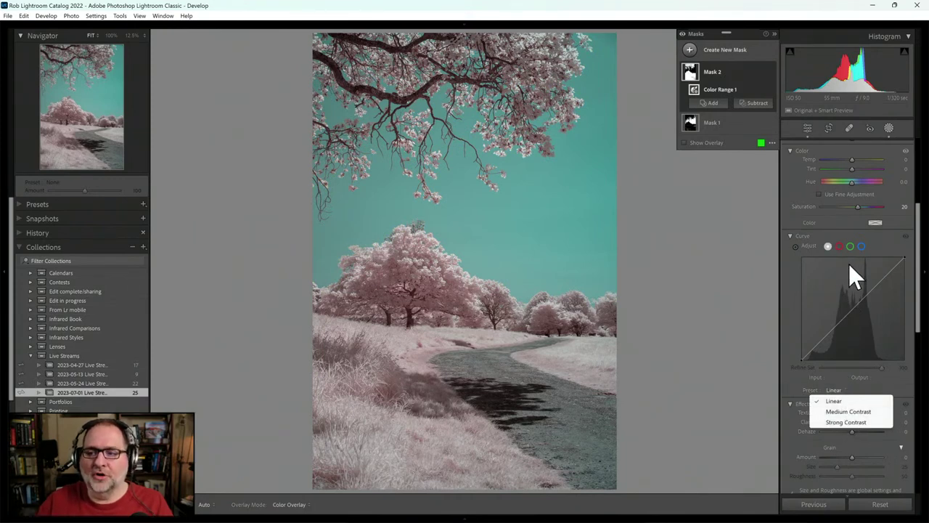
click(840, 412)
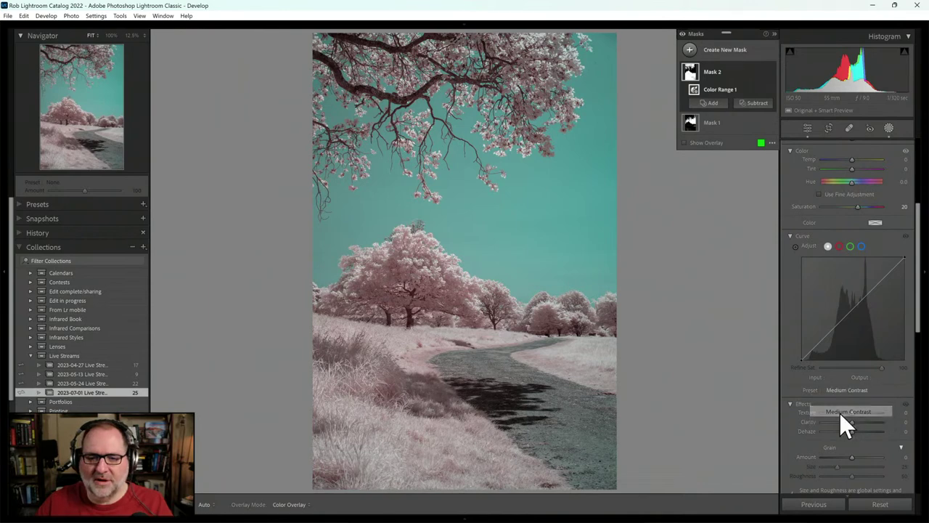
click(846, 391)
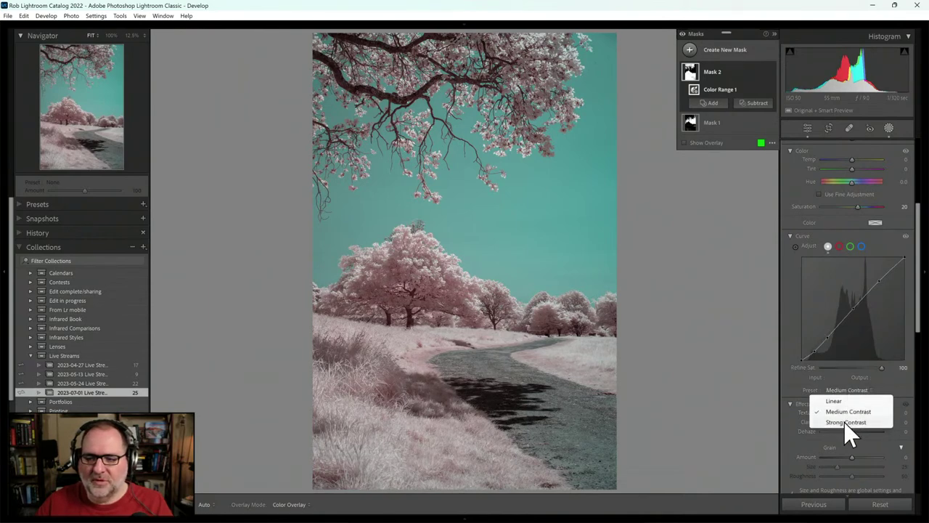
click(843, 422)
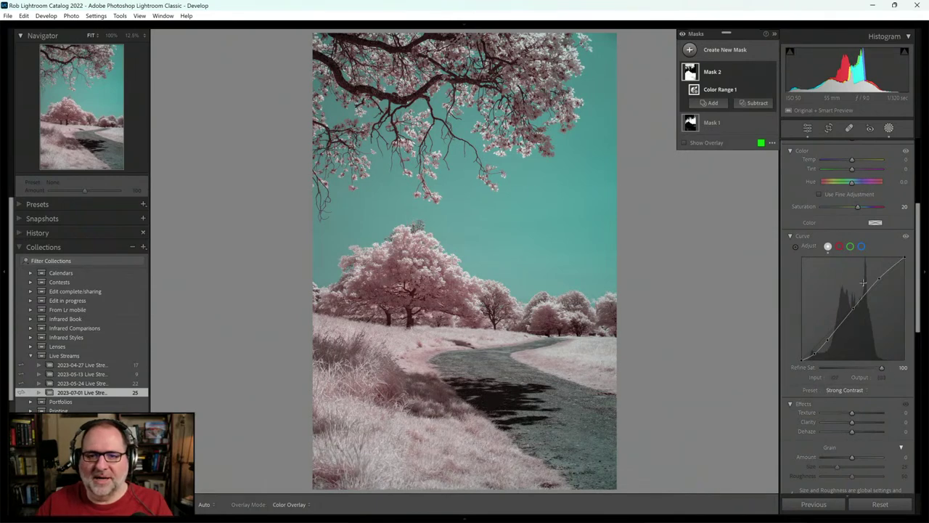
Collapse the curve settings and set the foreground and trees mask's clarity to -52.
click(790, 238)
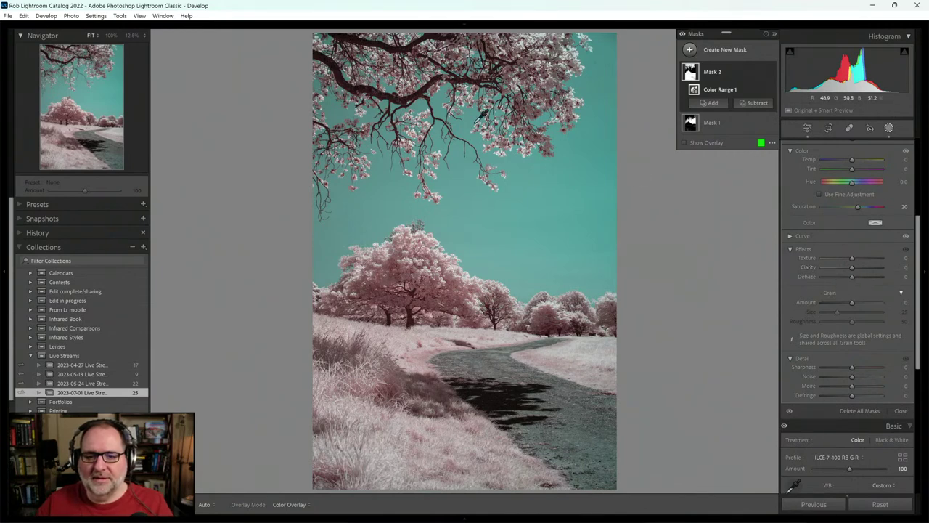
click(851, 268)
drag(850, 268, 837, 270)
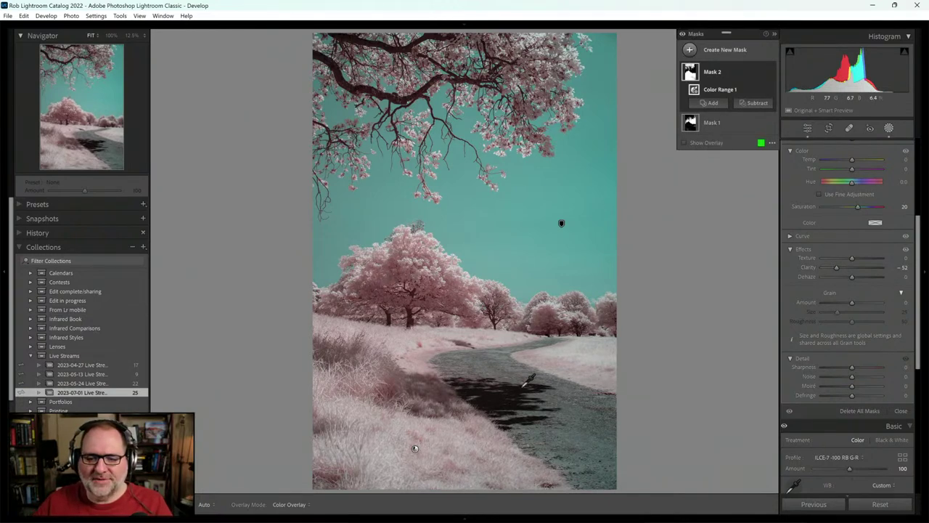
Add a subtracting brush to the foreground and trees mask and show the mask overlay.
click(755, 103)
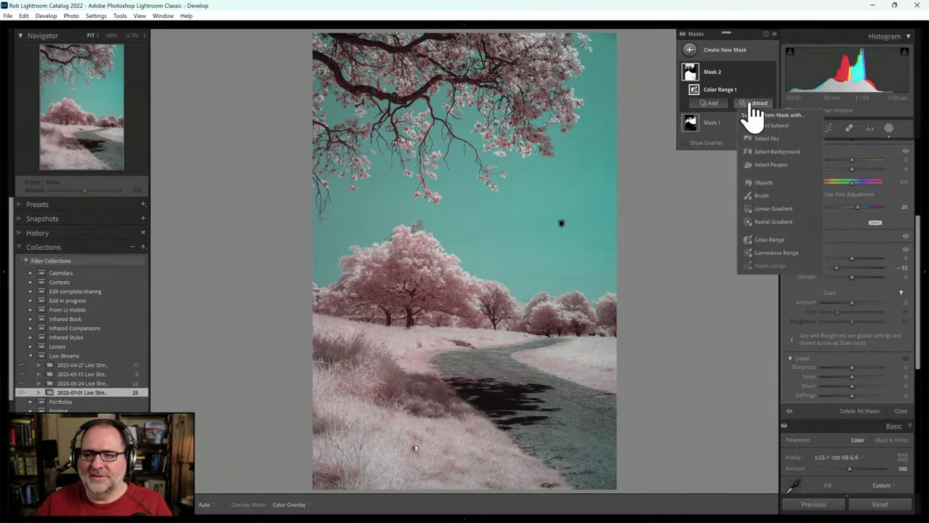
key(Escape)
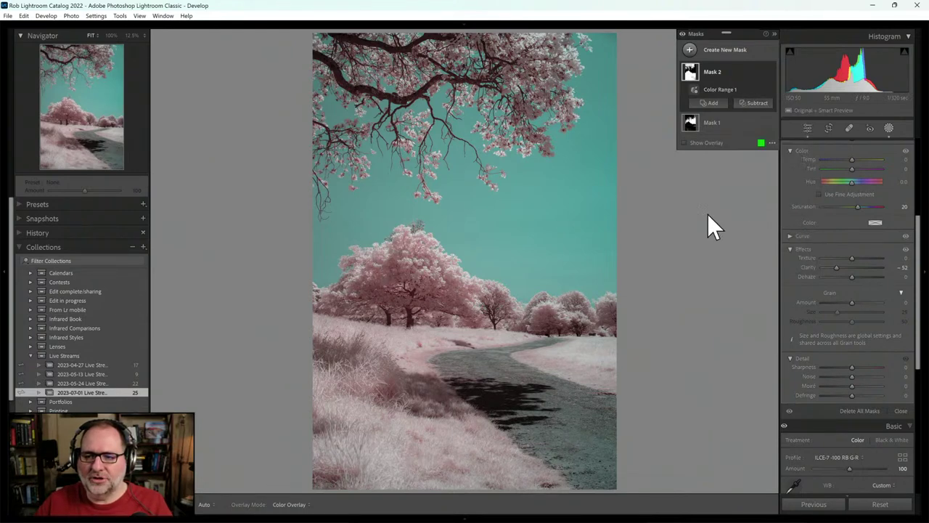
key(k)
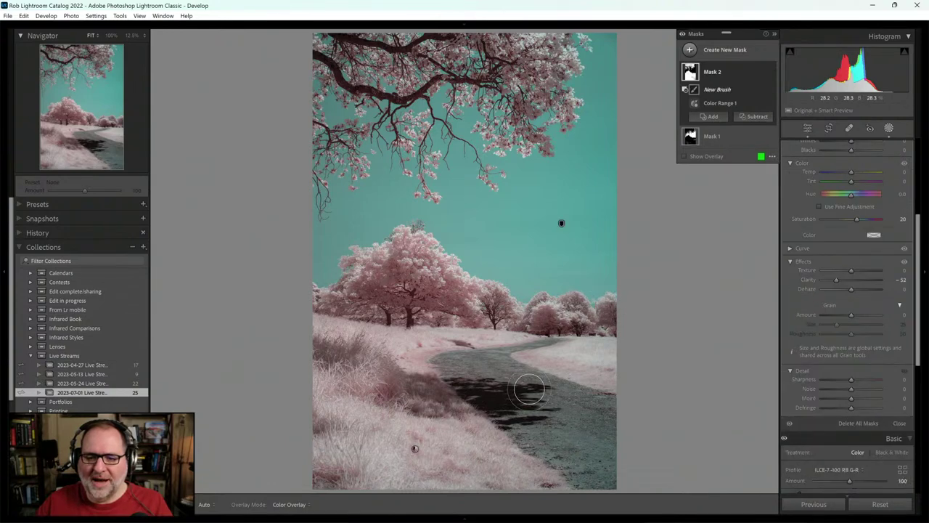
key(h)
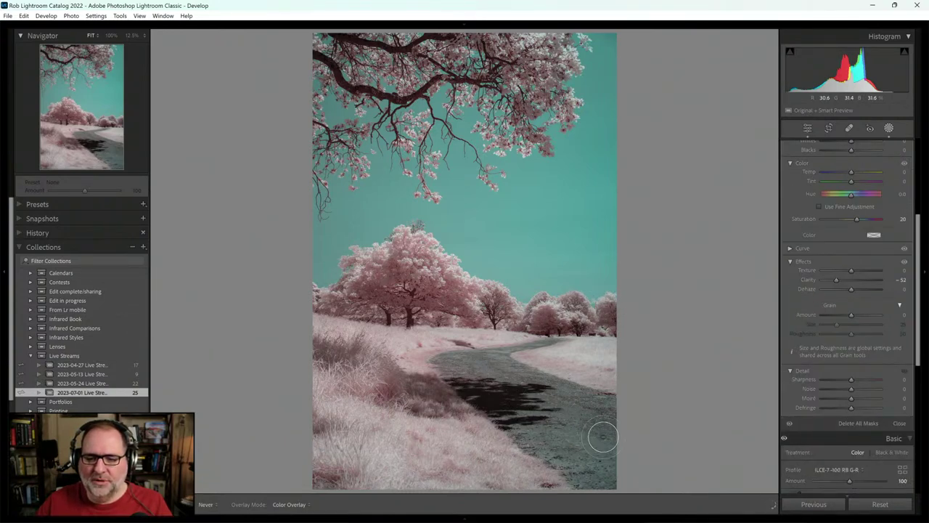
key(h)
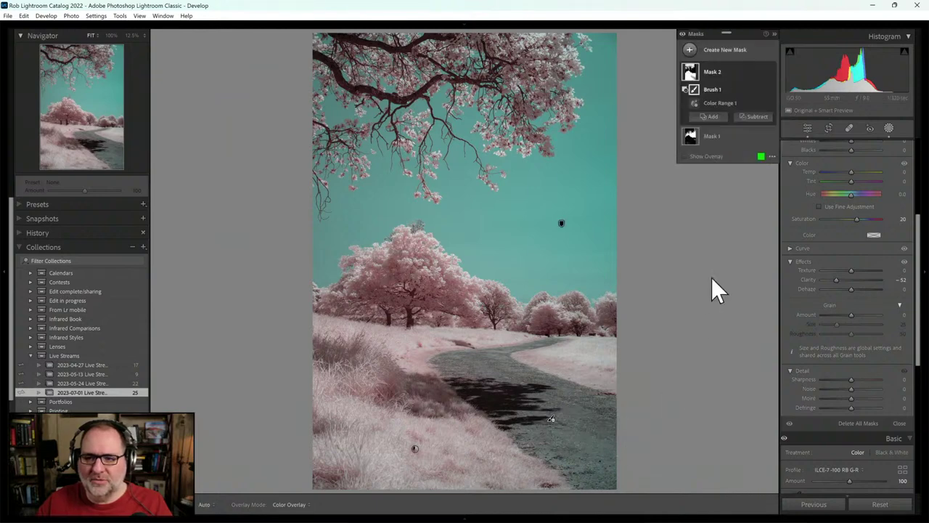
click(700, 159)
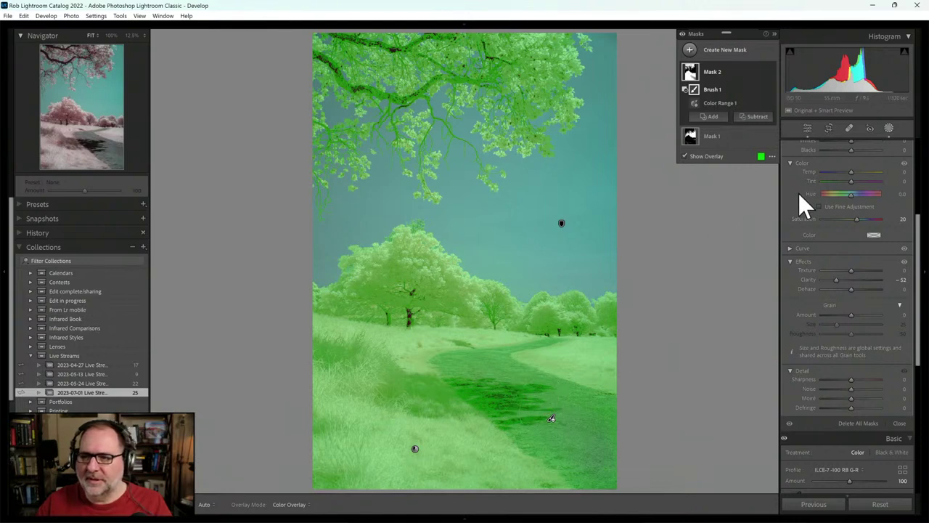
scroll(809, 217, up, 3)
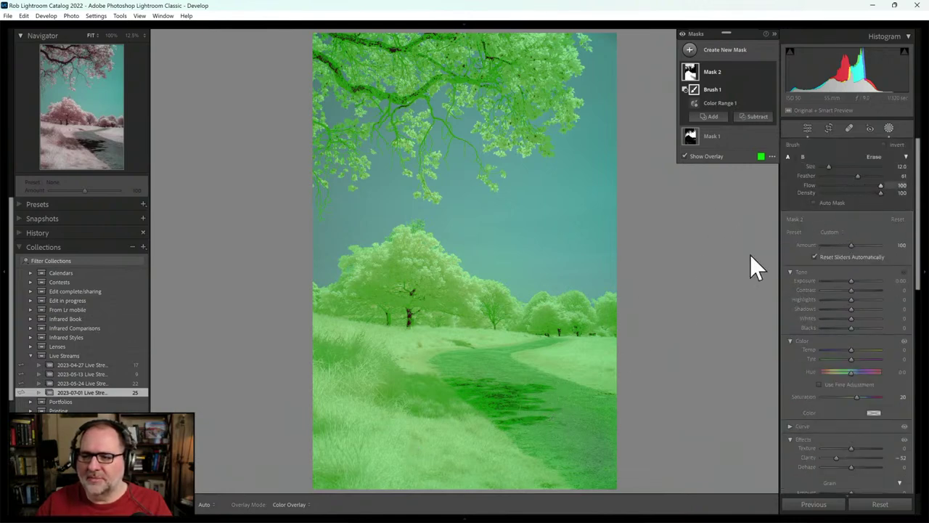
Brush the wide, shadowed stretch of the path out of the mask, using size 12 and size 6 brushes.
mouse_move(552, 419)
mouse_down()
mouse_move(525, 411)
mouse_move(608, 482)
mouse_move(462, 370)
mouse_move(507, 377)
mouse_move(573, 410)
mouse_move(614, 459)
mouse_move(610, 431)
mouse_move(500, 378)
mouse_move(588, 412)
mouse_up()
key(h)
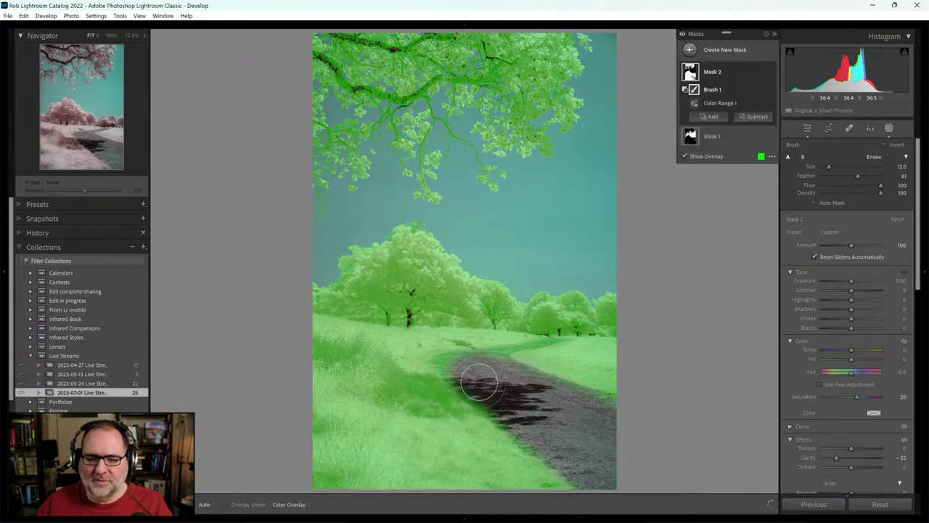
key(bracketleft)
key(bracketleft)
key(h)
mouse_move(472, 379)
mouse_down()
mouse_move(445, 362)
mouse_move(497, 359)
mouse_up()
key(h)
key(h)
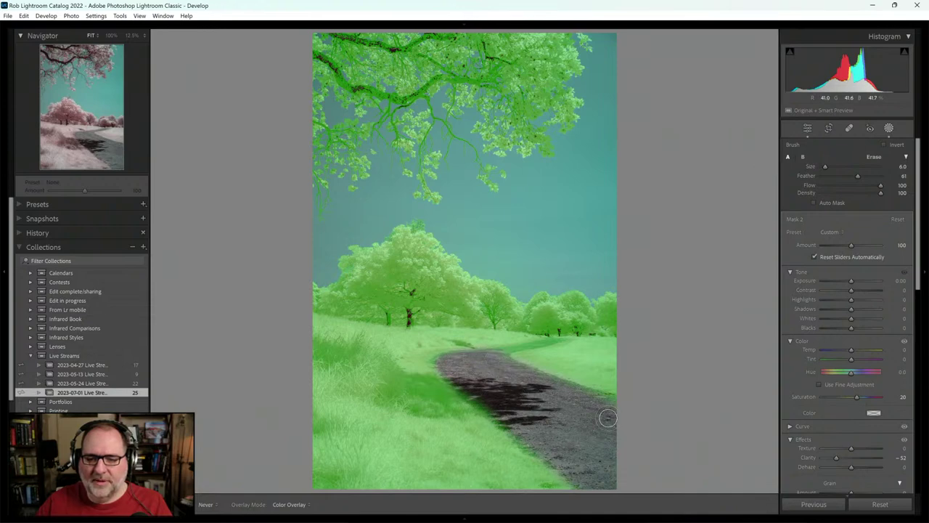
key(h)
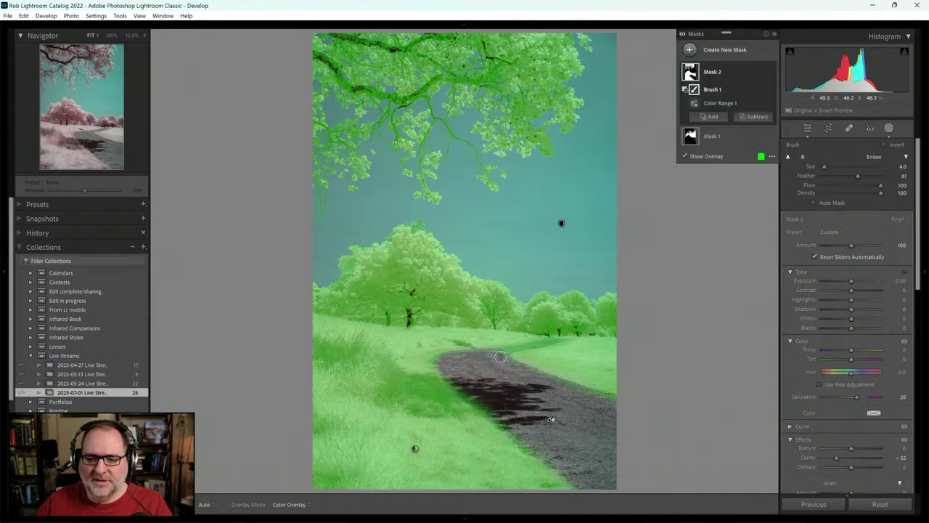
Brush the narrow far end of the path out of the mask with a size 4 brush and hide the overlay.
key(h)
key(bracketleft)
key(bracketleft)
drag(540, 343, 560, 338)
key(h)
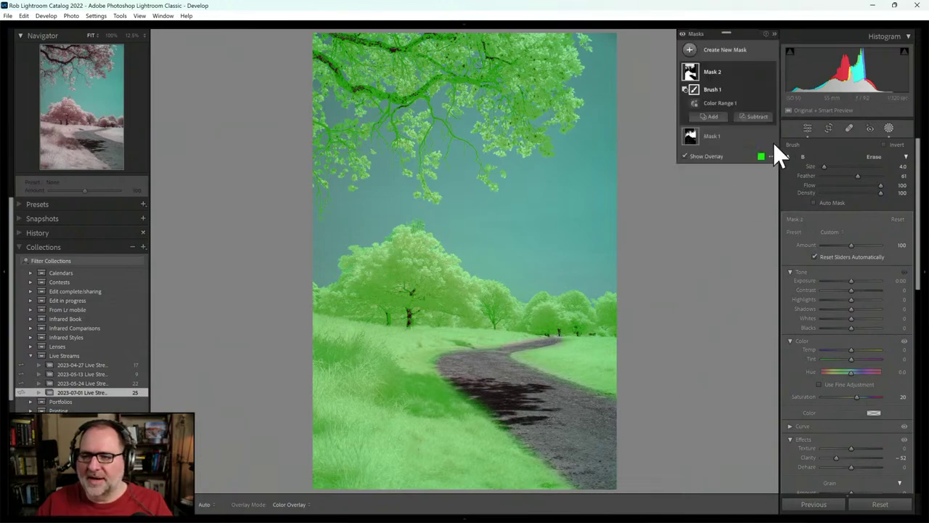
key(o)
key(o)
key(o)
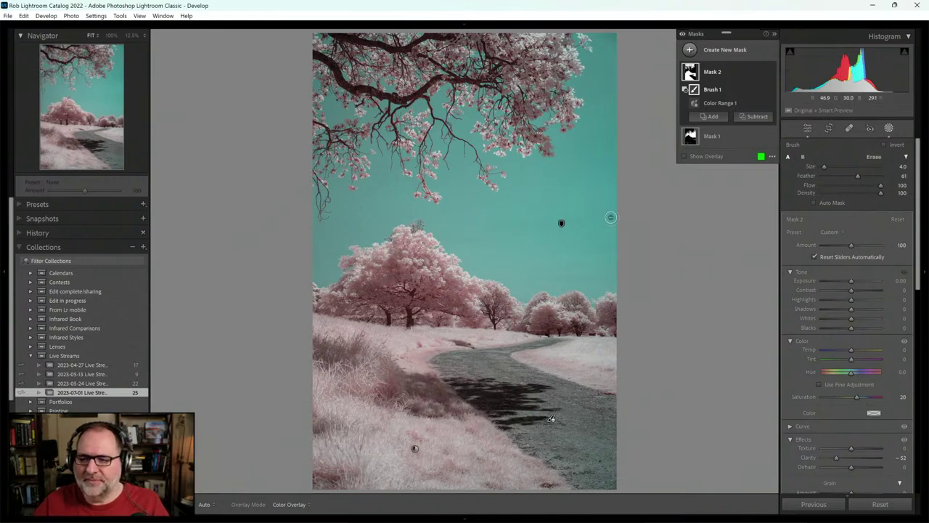
Leave masking and compare the path photo side by side with the softly glowing, high-contrast version of the same scene.
click(890, 129)
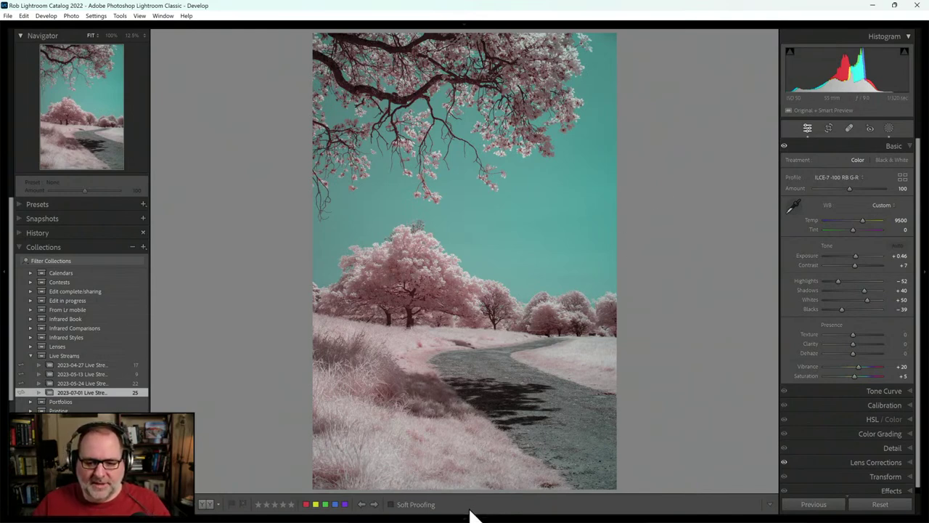
key(c)
key(shift+Tab)
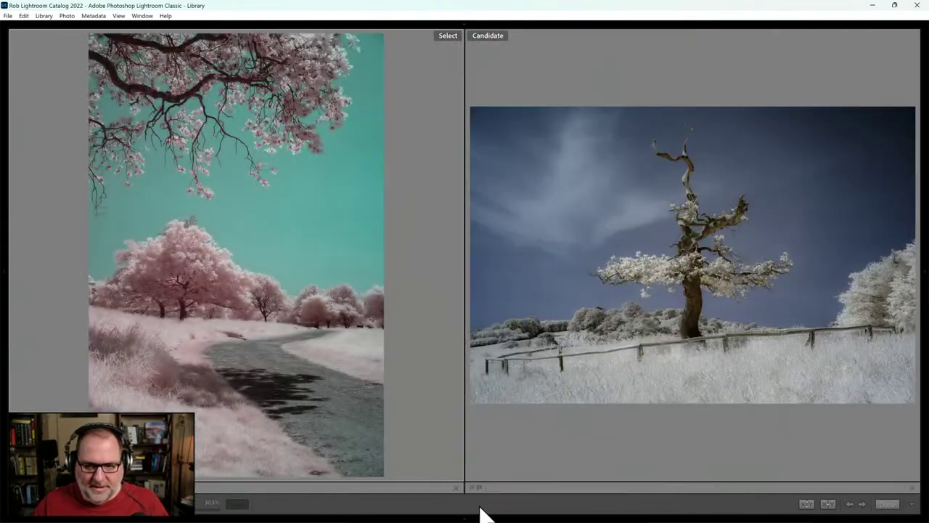
key(Right)
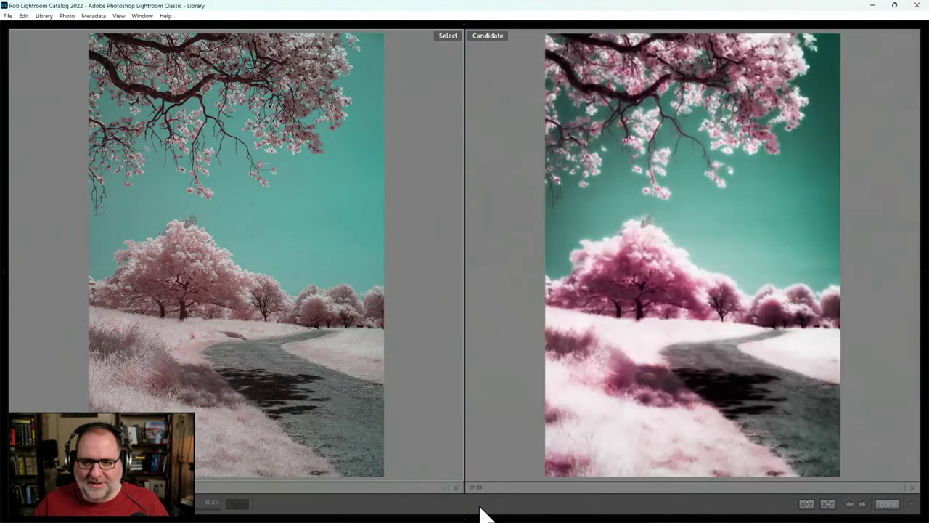
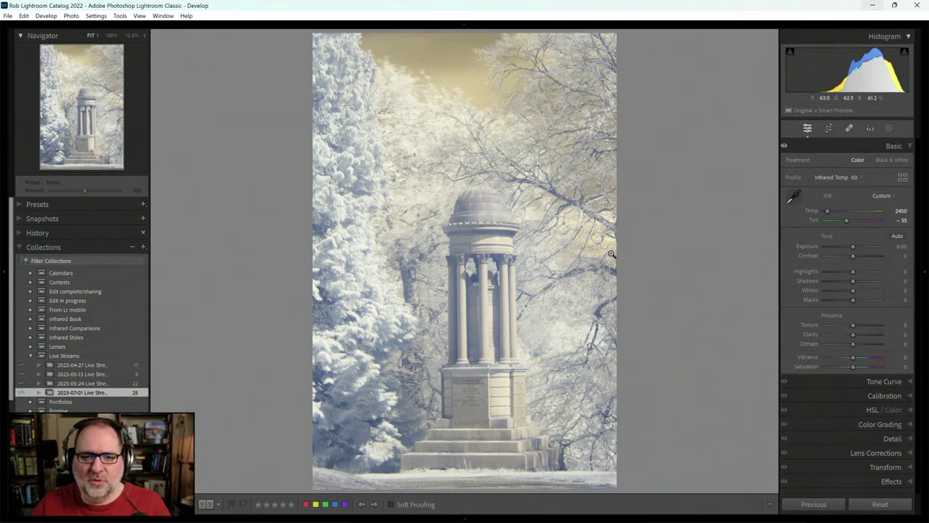
Under the Infrared Temp -50 profile, sample the white balance from the tall evergreen and from the monument's central column.
click(793, 197)
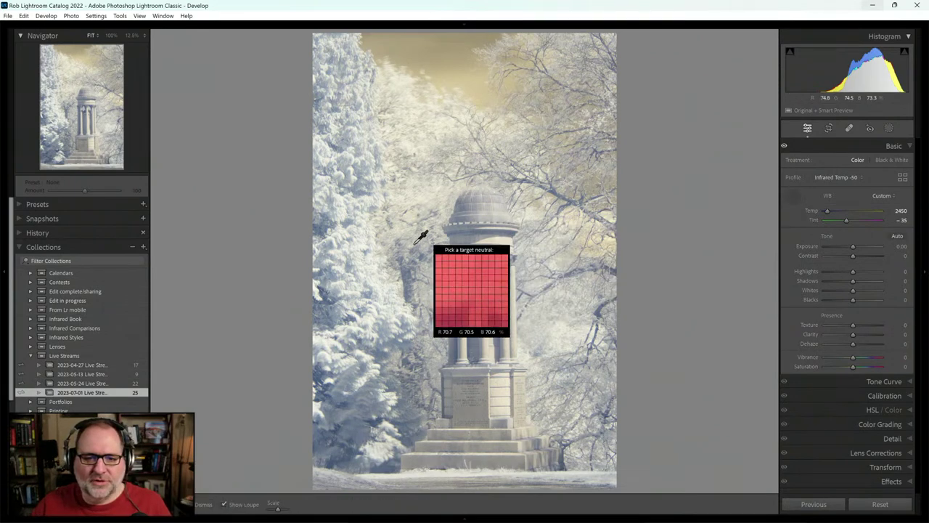
click(355, 266)
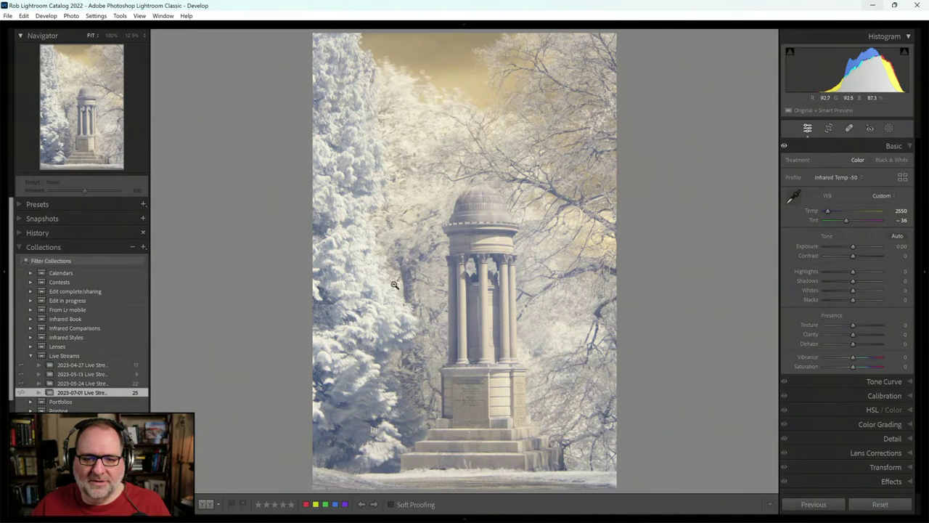
click(794, 196)
click(487, 324)
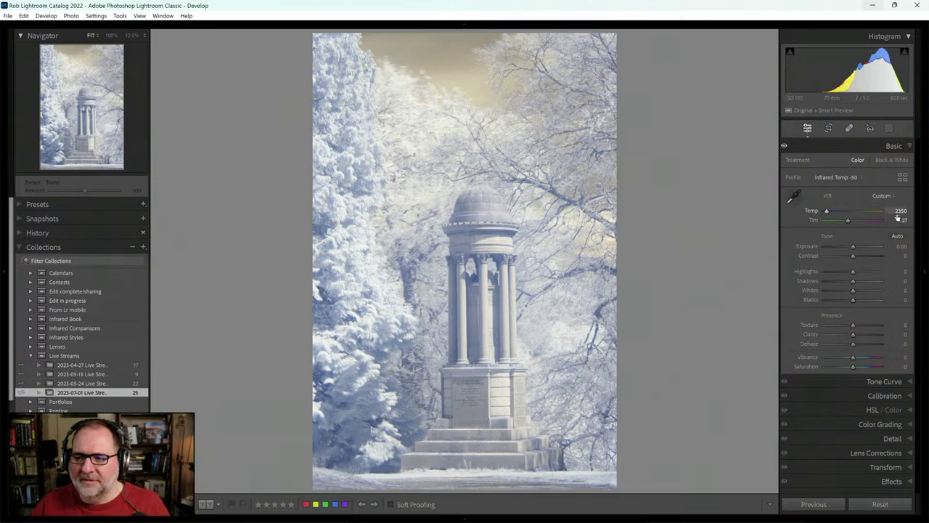
Switch the photo to the Infrared Temp -100 profile and sample the white balance from the monument's central column.
click(857, 177)
click(846, 199)
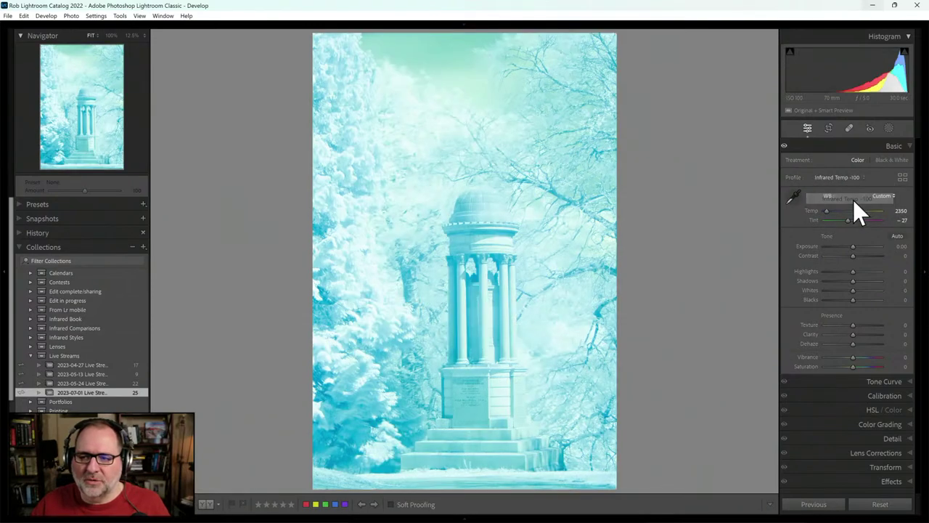
click(794, 195)
click(487, 313)
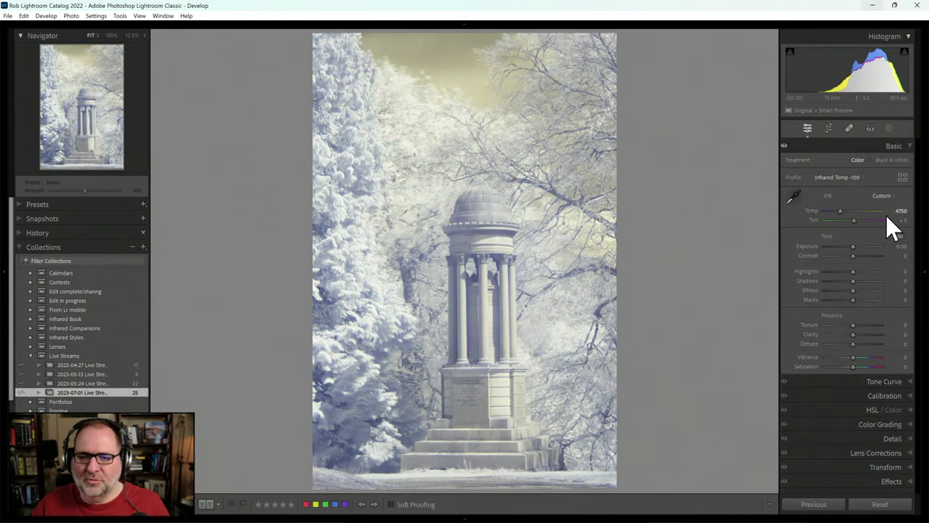
drag(838, 210, 844, 213)
click(794, 197)
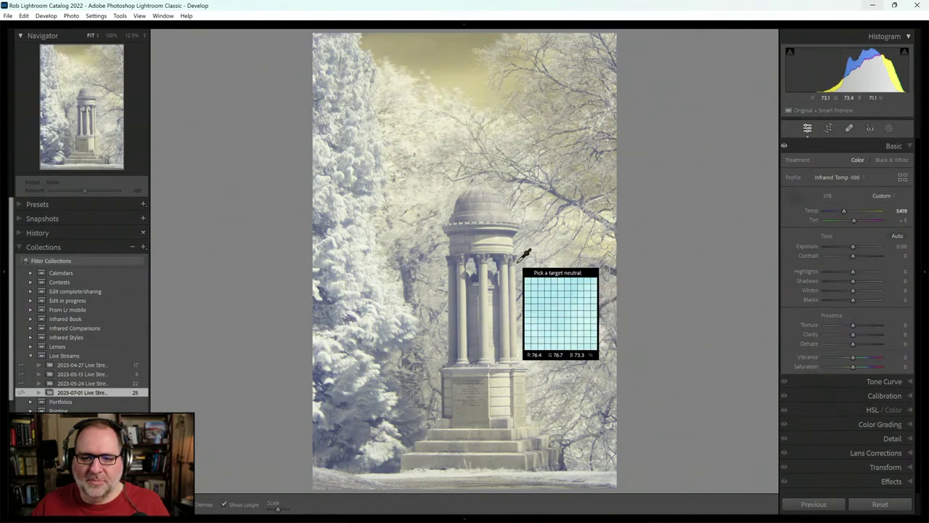
click(486, 290)
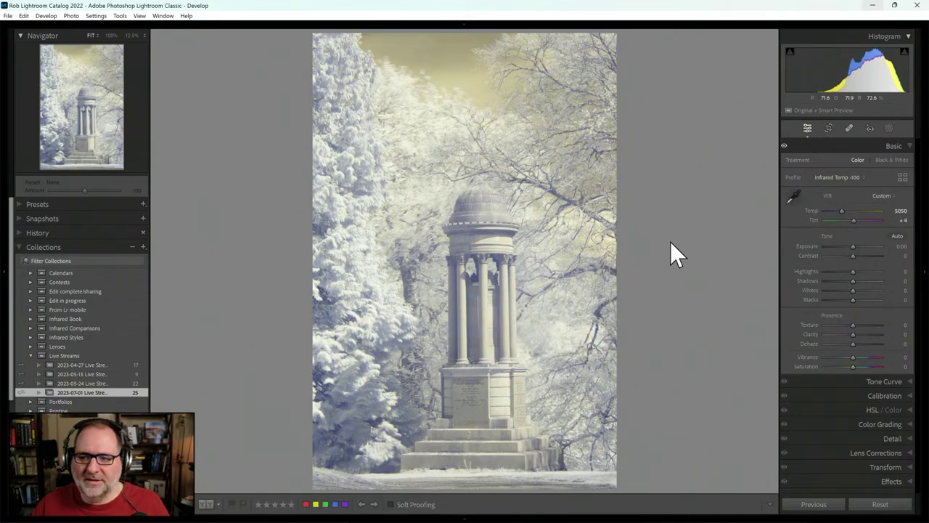
Apply the 90D -100 Invert profile from the IR Color Swap group and close the profile browser.
click(900, 177)
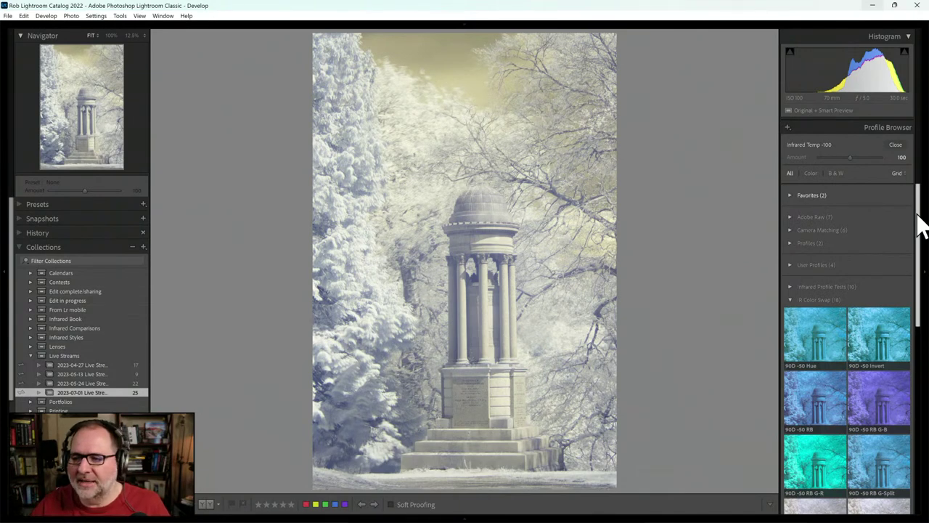
drag(918, 225, 913, 315)
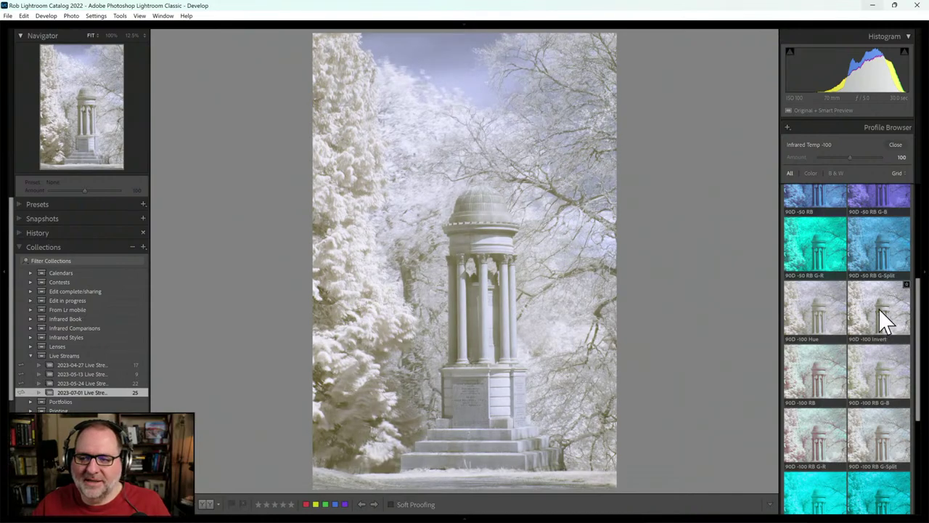
click(878, 309)
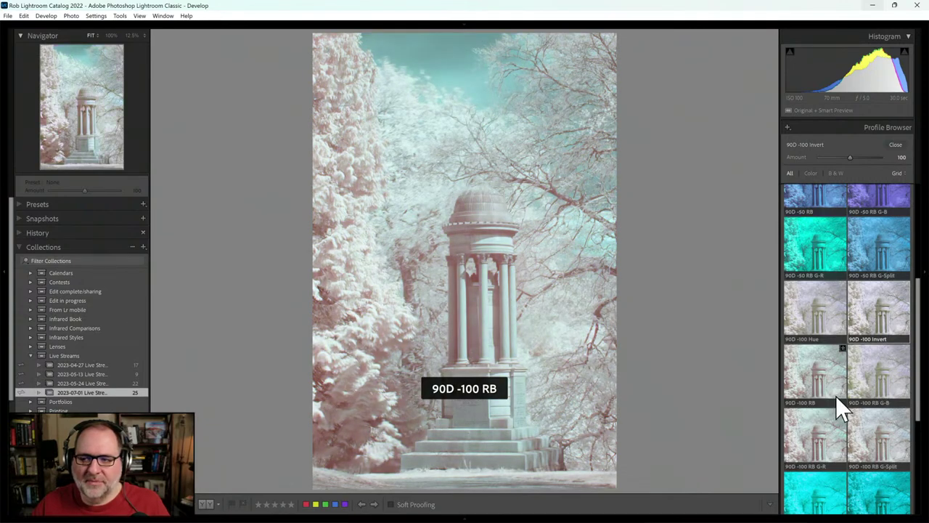
click(897, 144)
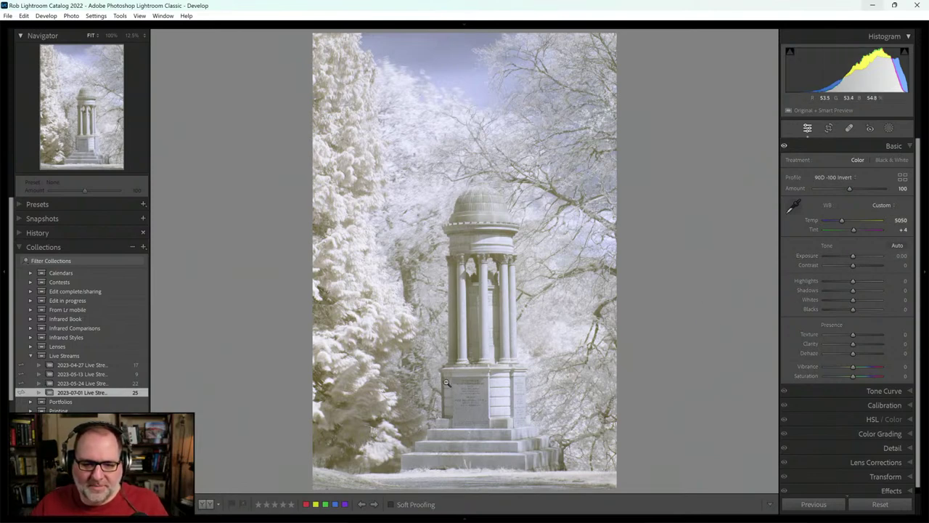
Examine the evergreen foliage and the monument's inscribed base at 100% magnification, and return to the full view.
click(399, 340)
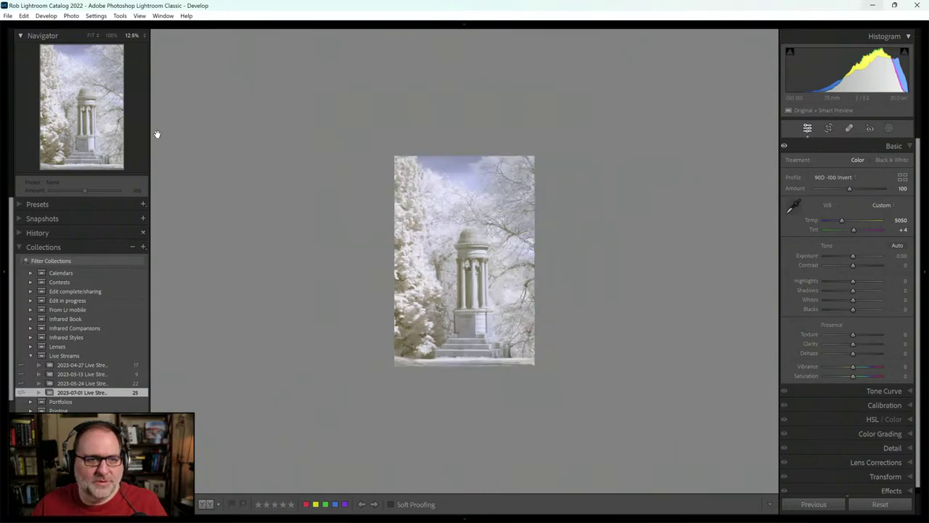
click(91, 37)
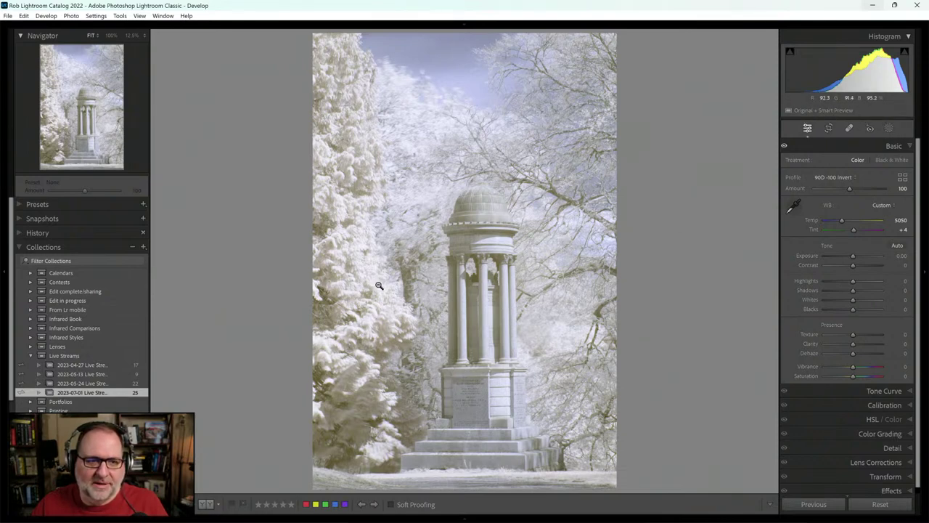
click(112, 34)
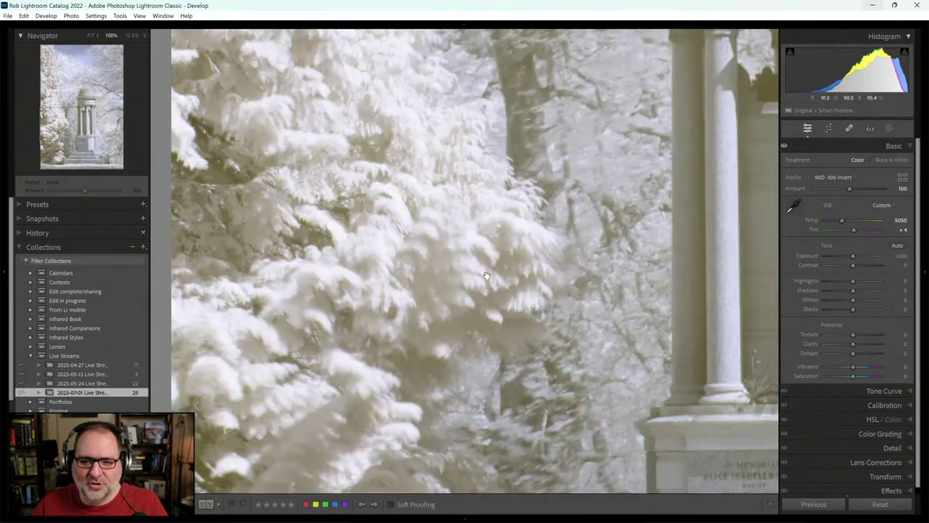
drag(506, 278, 452, 283)
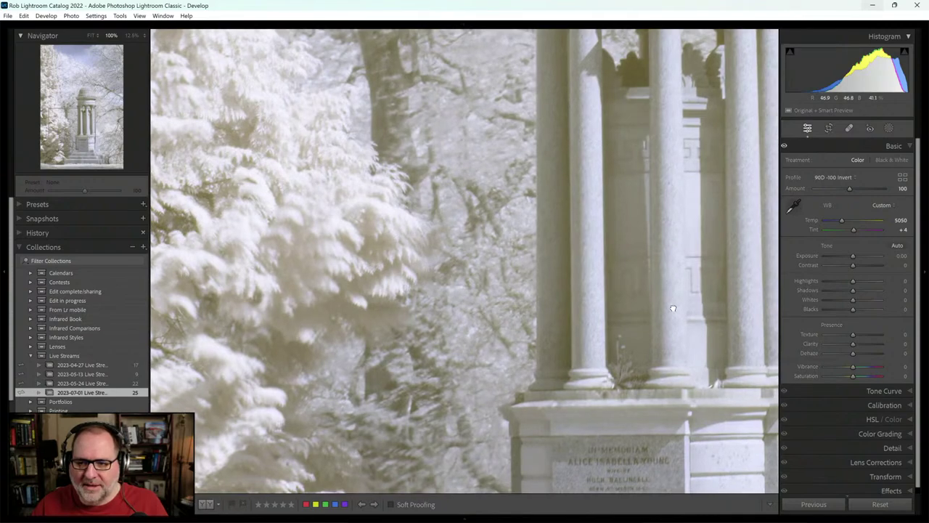
drag(670, 307, 540, 265)
drag(566, 365, 600, 259)
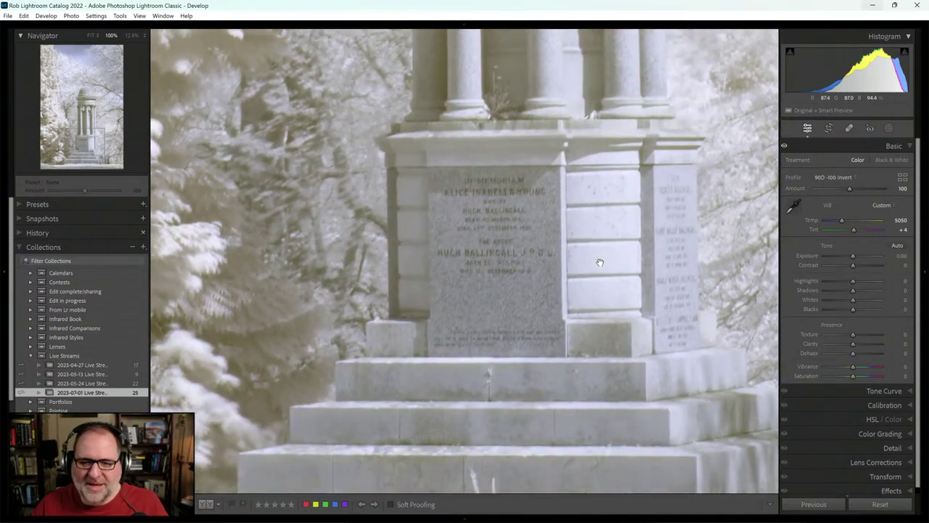
click(599, 260)
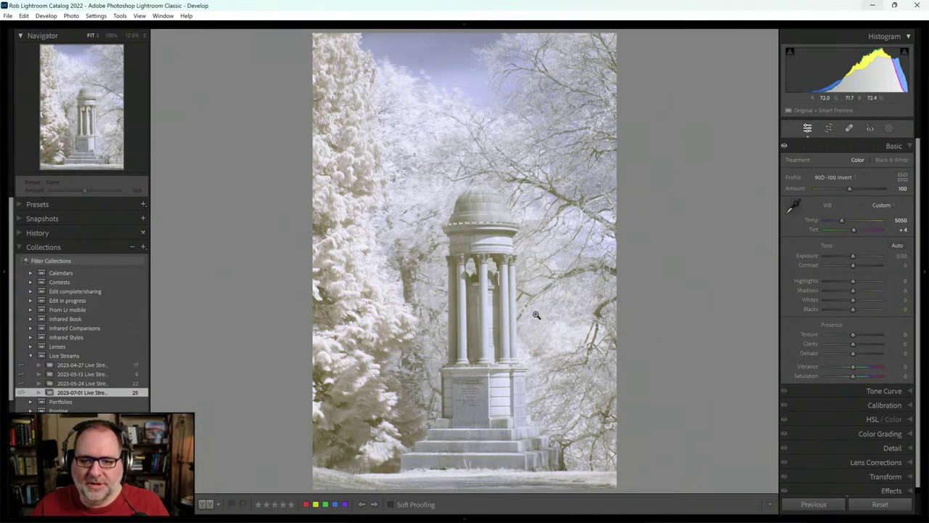
Inspect the monument's stonework at 100% from the dome through the columns to the steps, and return to the full view.
click(488, 283)
click(487, 282)
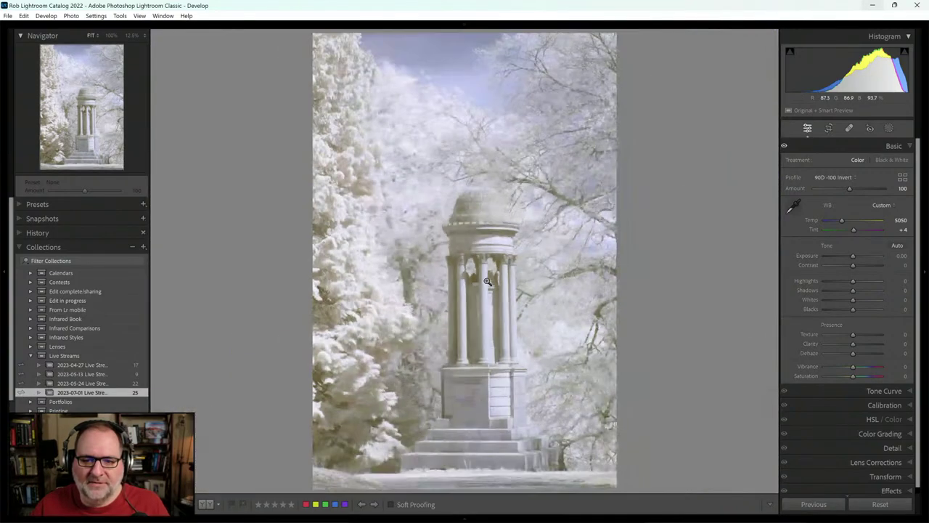
click(487, 281)
drag(472, 159, 475, 257)
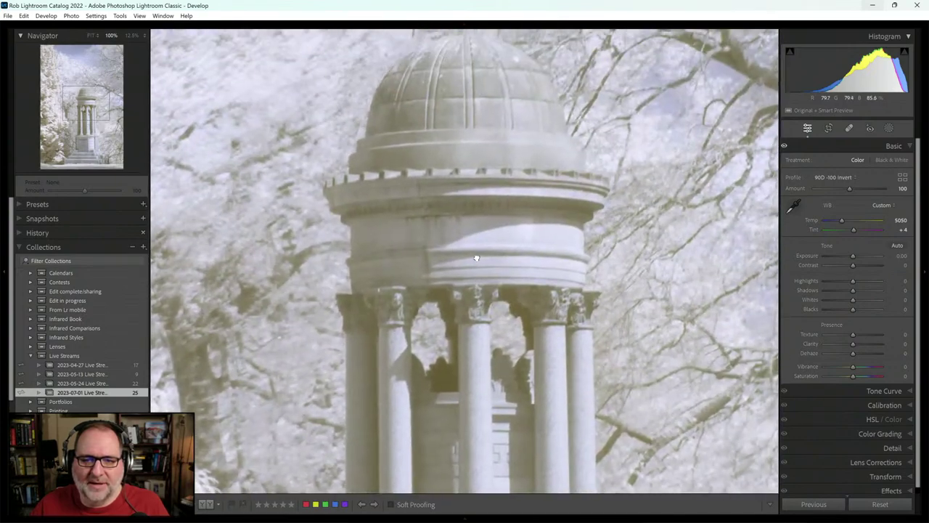
drag(481, 206, 485, 264)
drag(490, 484, 503, 160)
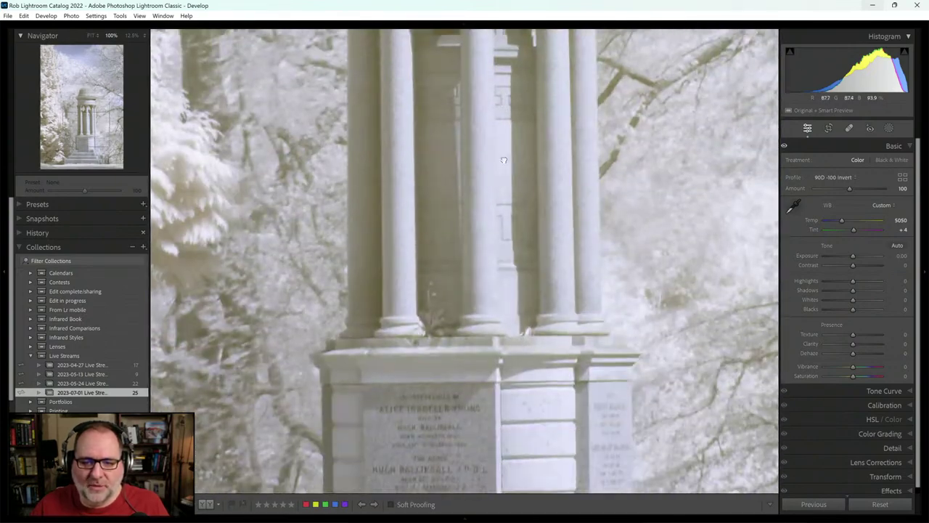
drag(516, 367, 500, 191)
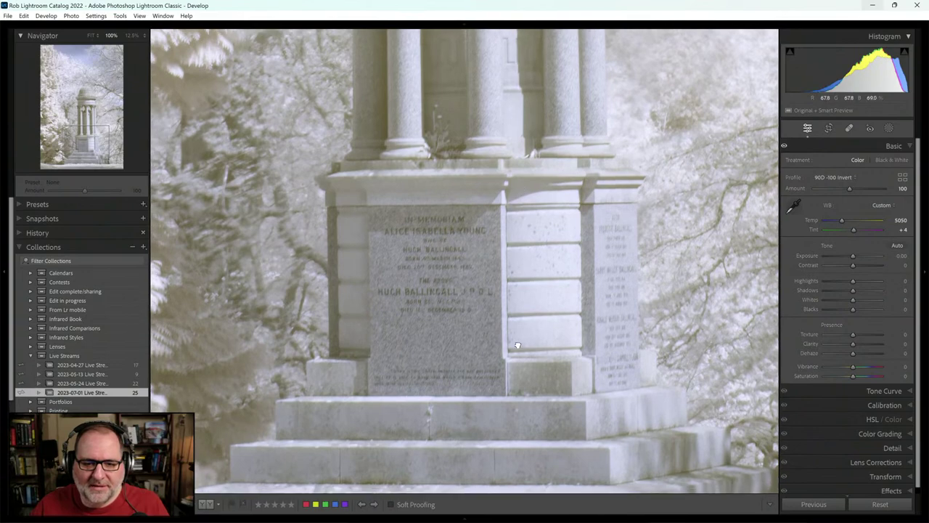
drag(517, 345, 533, 236)
click(525, 336)
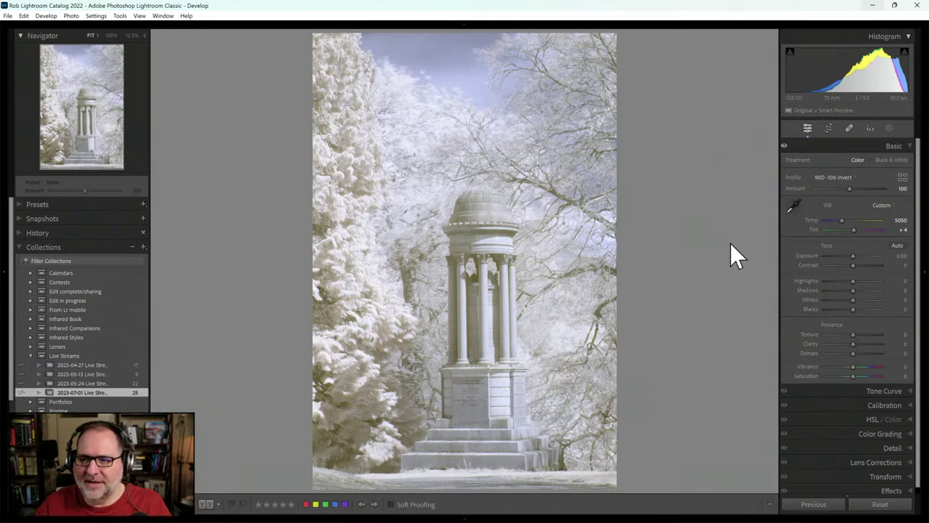
Create a subject-selection mask of the monument and add a brush component to it.
click(891, 127)
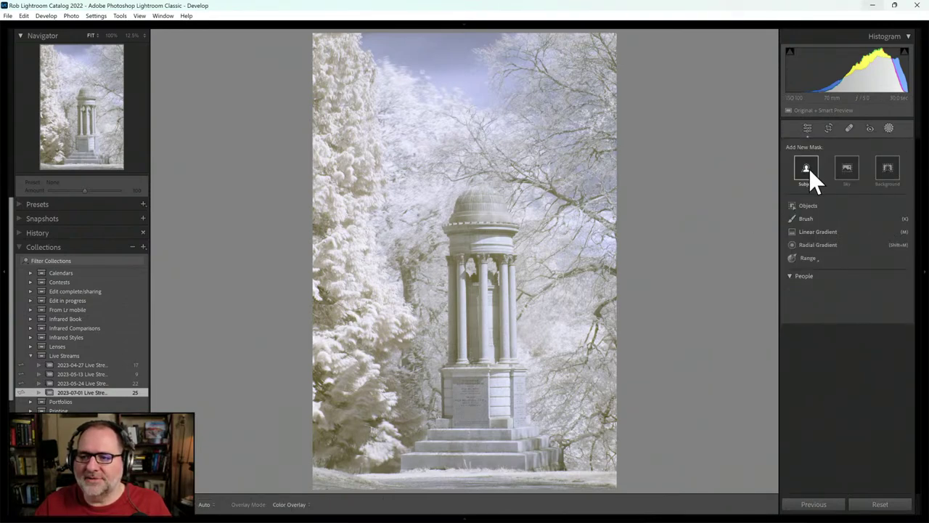
key(shift+s)
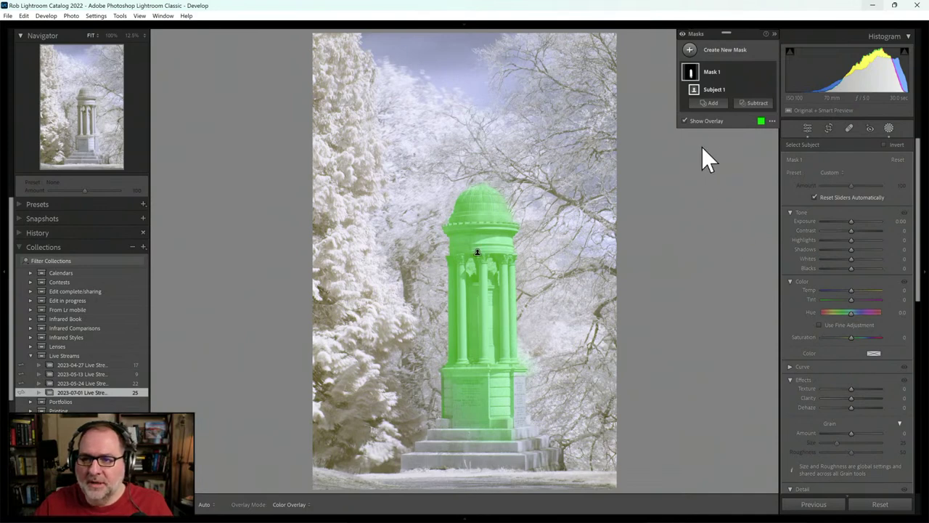
mouse_move(725, 90)
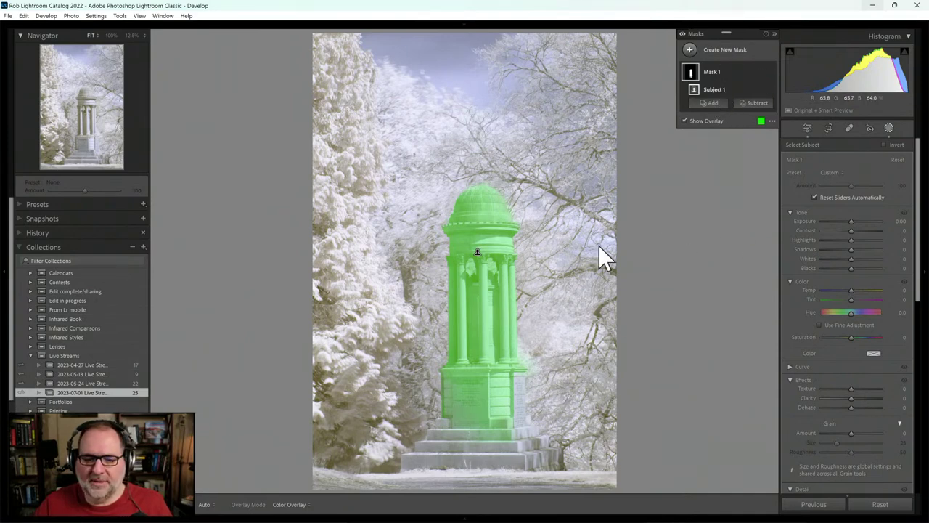
click(714, 104)
click(718, 196)
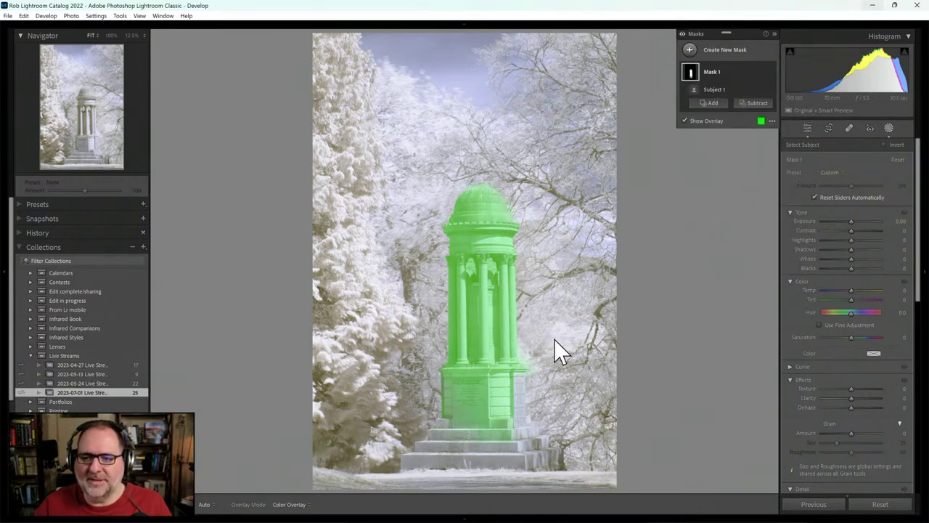
Paint the monument's lower plinth and stone steps into the mask with a size 7 brush.
key(bracketright)
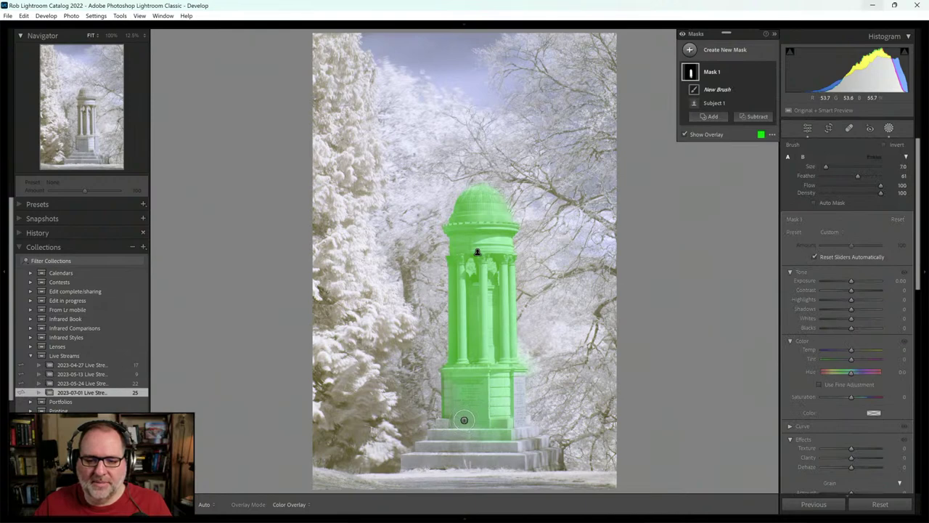
key(shift+w)
mouse_move(457, 432)
mouse_down()
mouse_move(420, 459)
mouse_move(525, 454)
mouse_move(485, 415)
mouse_move(554, 465)
mouse_up()
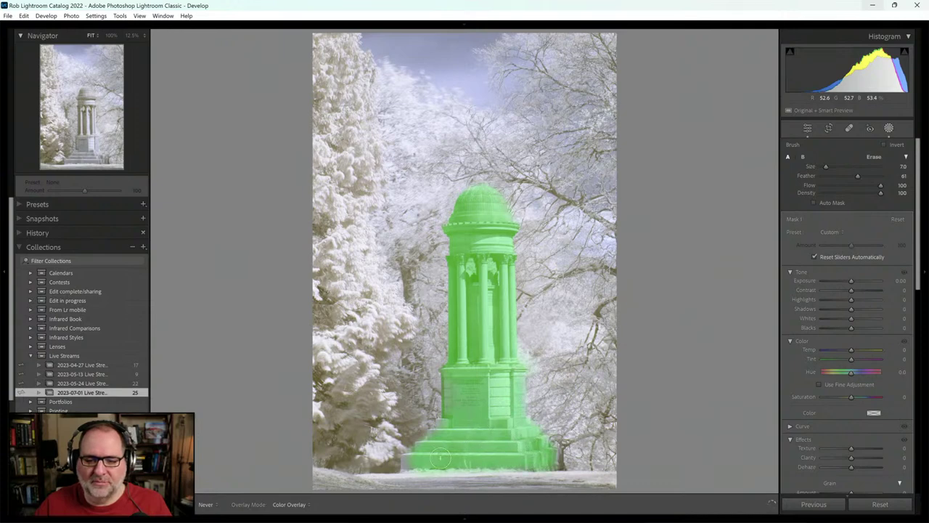
Paint the missed left edge of the steps into the mask with a size 2 brush, and enlarge the brush to size 6.
key(shift+w)
key(bracketleft)
key(bracketleft)
key(bracketleft)
key(bracketleft)
key(bracketleft)
key(shift+w)
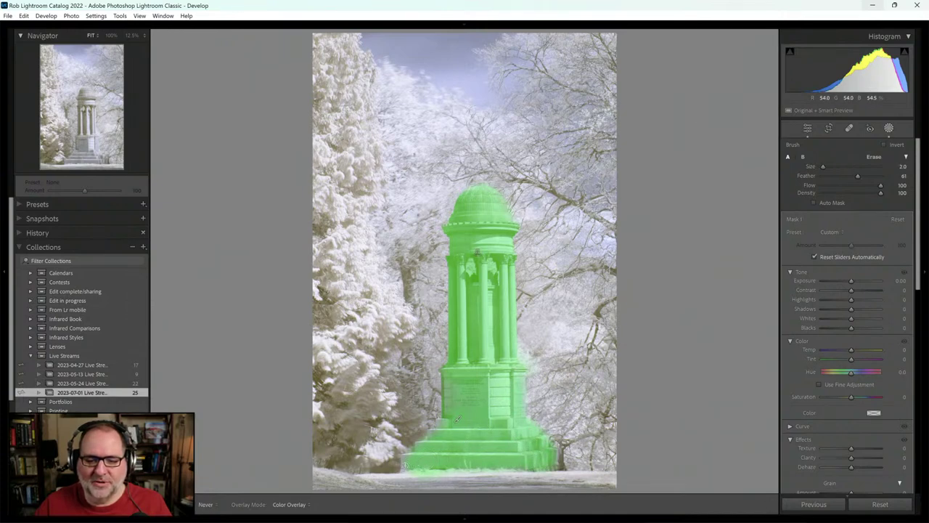
drag(403, 460, 438, 425)
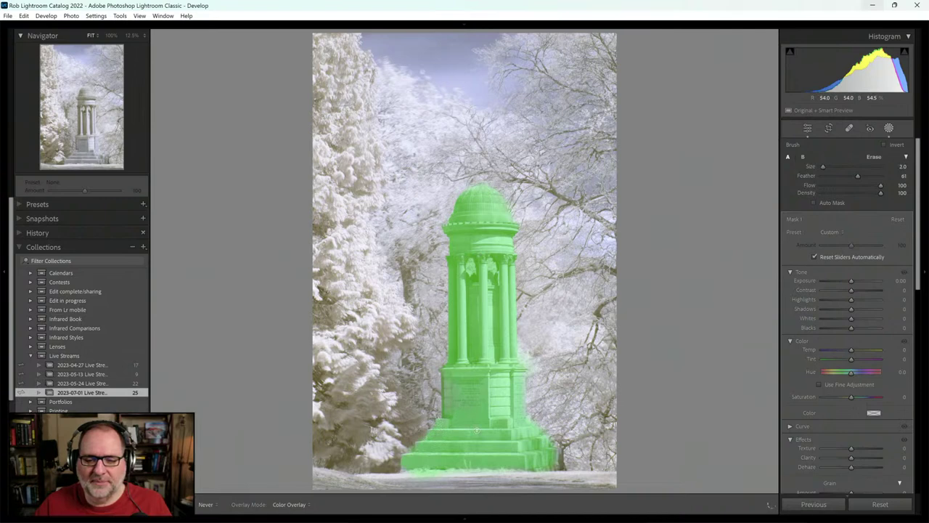
key(shift+w)
key(bracketright)
key(bracketright)
key(bracketright)
key(bracketright)
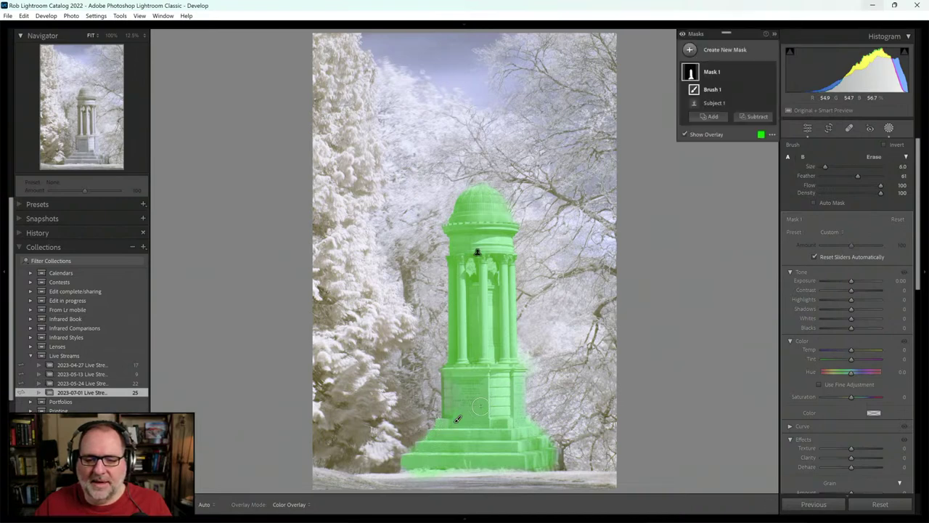
key(shift+w)
key(shift+w)
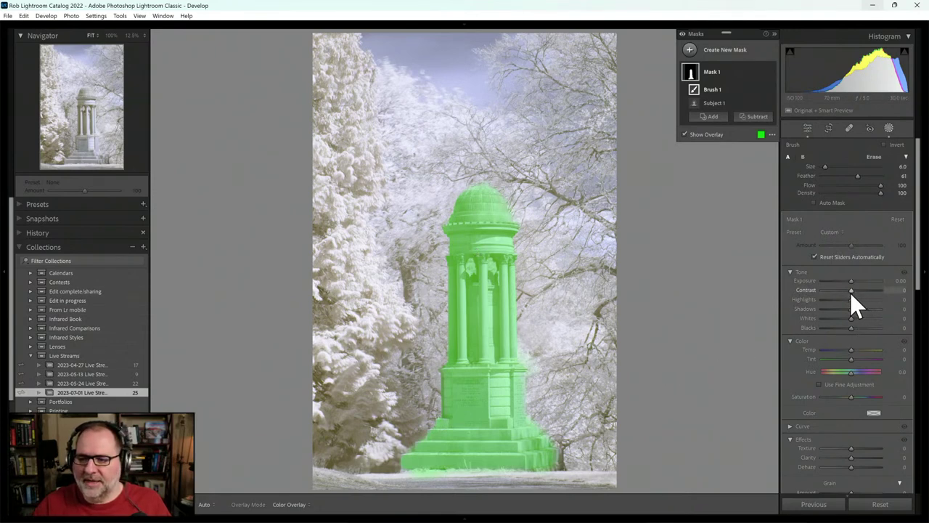
Raise the monument mask's contrast to 41 and reveal the mask's tone curve.
drag(851, 291, 863, 363)
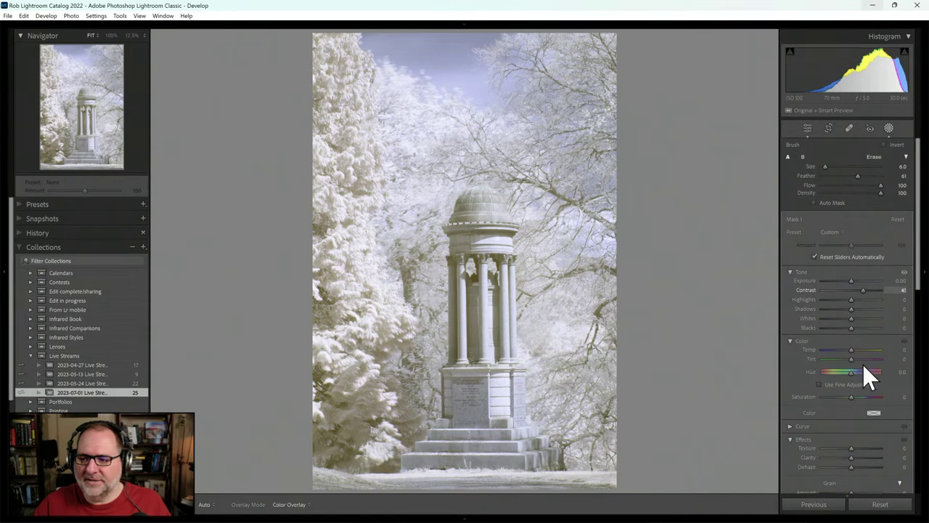
click(805, 426)
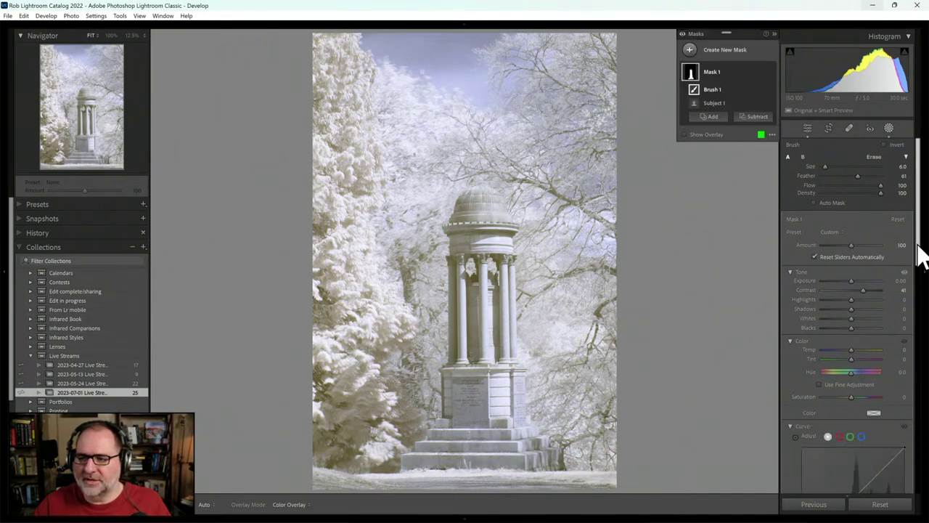
Apply the Strong Contrast curve preset to the monument mask and set its texture to 26, clarity to 28 and dehaze to 17.
drag(920, 253, 920, 326)
click(840, 377)
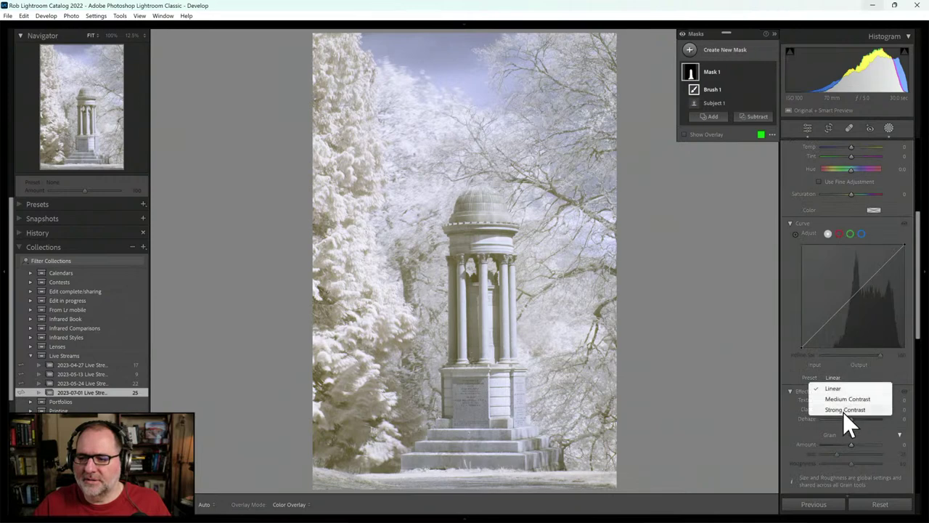
click(844, 410)
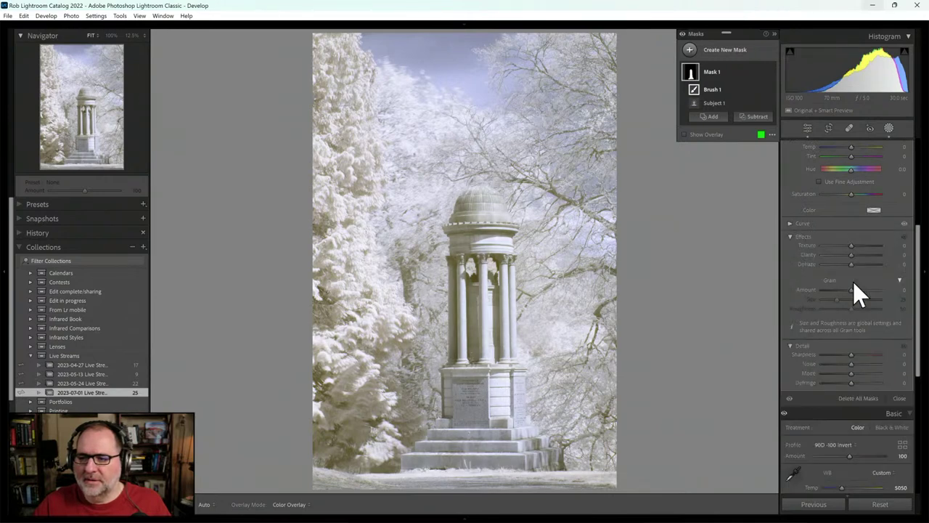
mouse_move(851, 264)
mouse_down()
mouse_move(853, 243)
mouse_move(857, 257)
mouse_up()
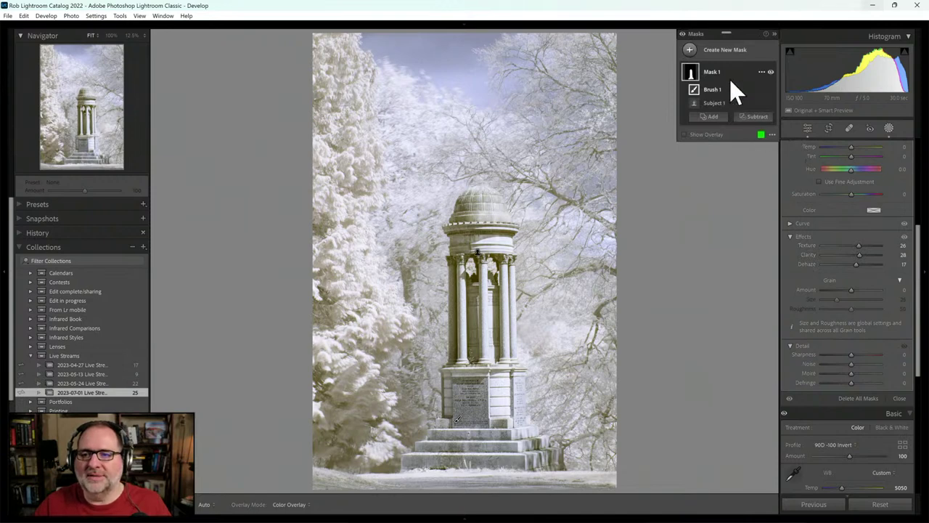
Duplicate and invert the monument mask to select the background around it.
mouse_move(690, 70)
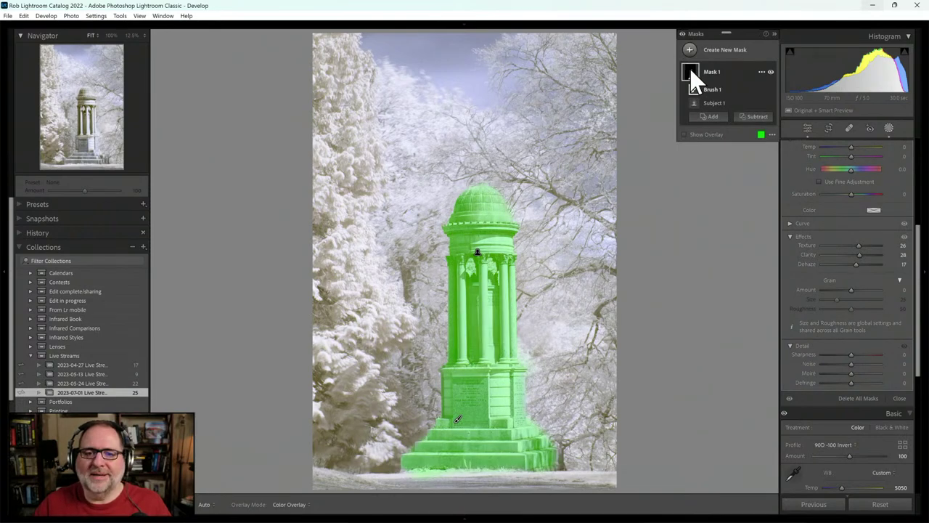
right_click(690, 67)
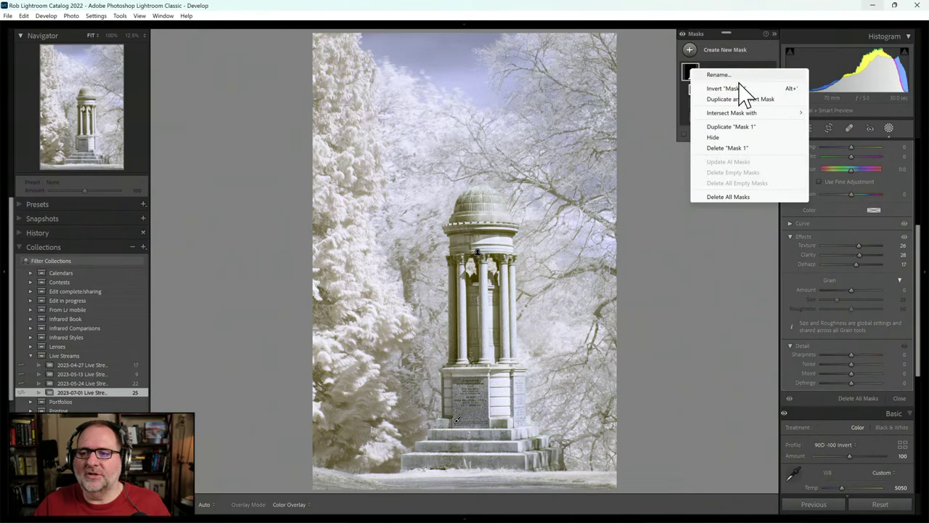
key(Escape)
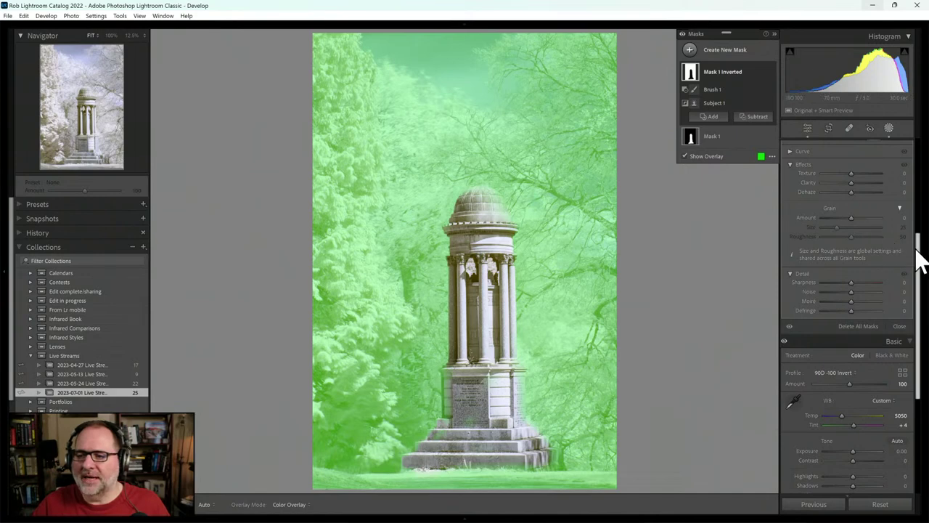
Soften the background by lowering the inverted mask's clarity to -24 and fine-tuning it slightly.
drag(918, 258, 920, 159)
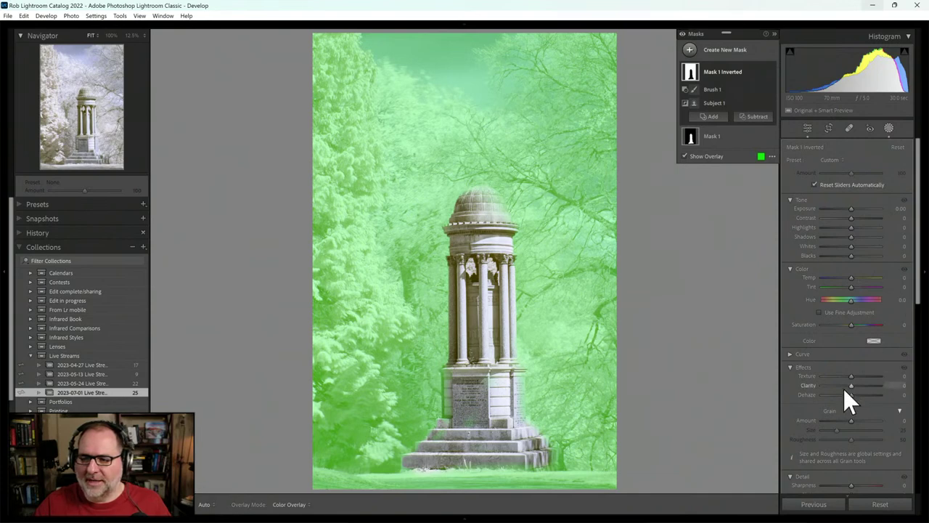
mouse_move(850, 386)
mouse_down()
mouse_move(841, 386)
mouse_move(847, 376)
mouse_up()
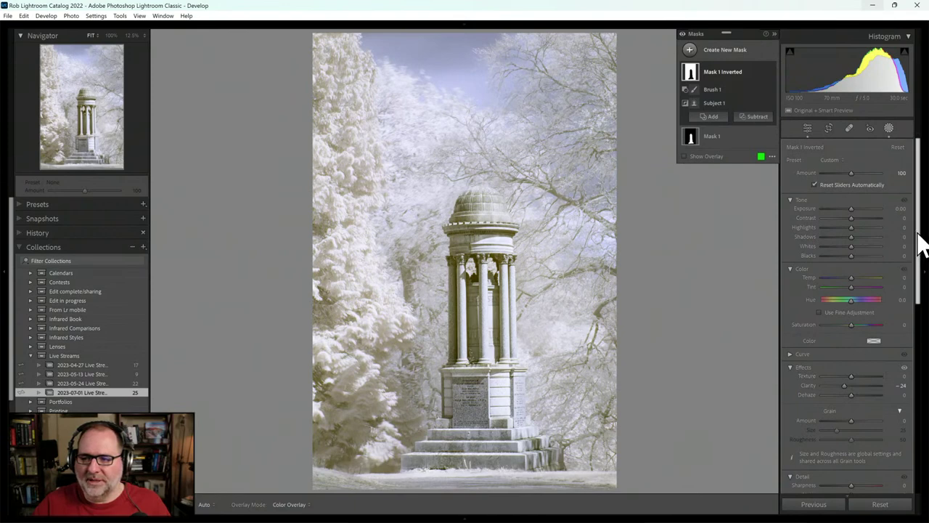
scroll(919, 256, down, 1)
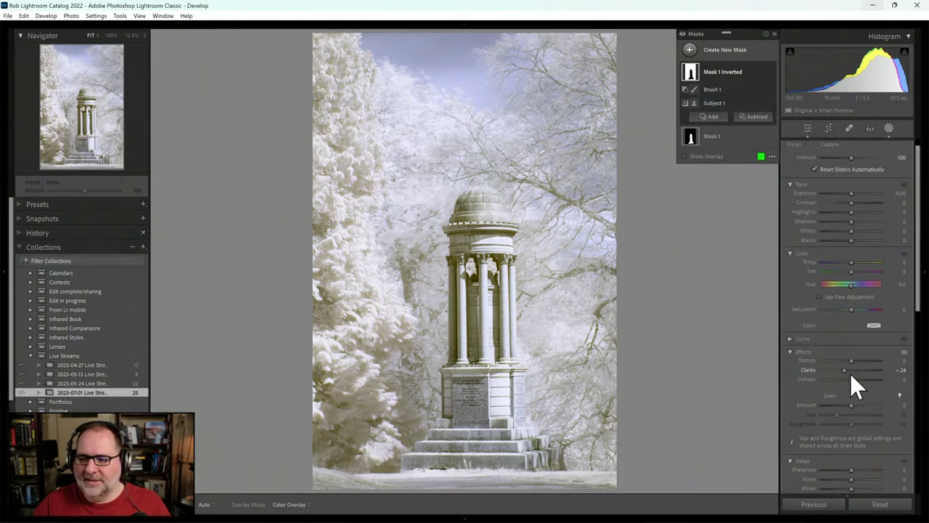
click(844, 371)
mouse_move(846, 371)
mouse_down()
mouse_move(791, 374)
mouse_move(842, 373)
mouse_up()
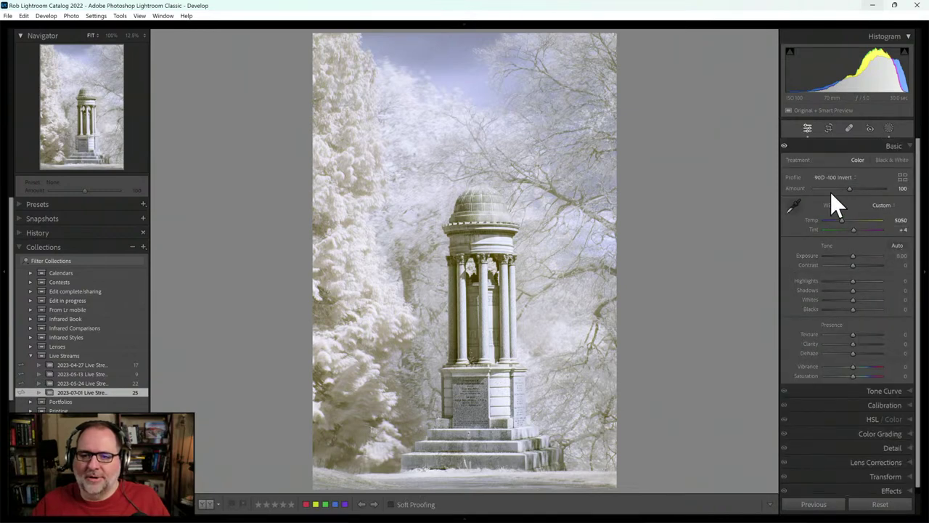
Compare the monument photo's Black & White treatment with color, keep color and set the overall saturation to -55.
click(892, 160)
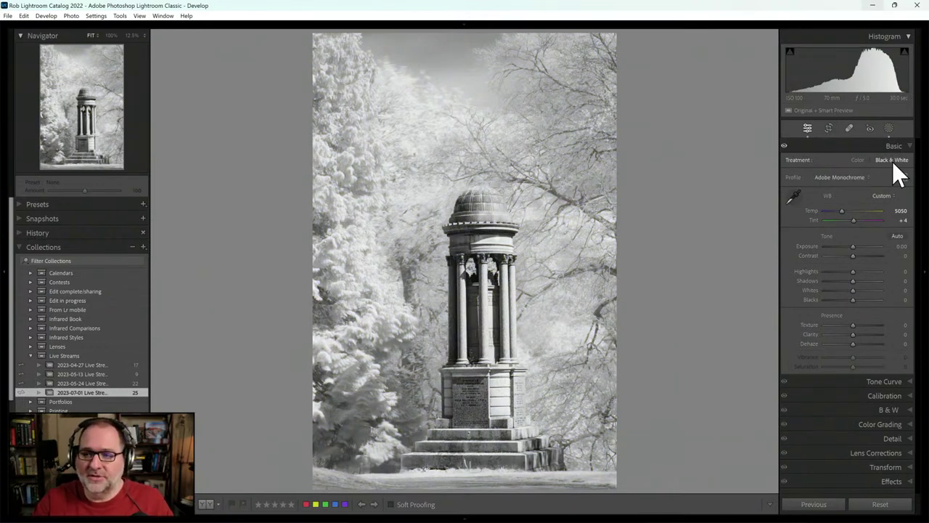
click(858, 159)
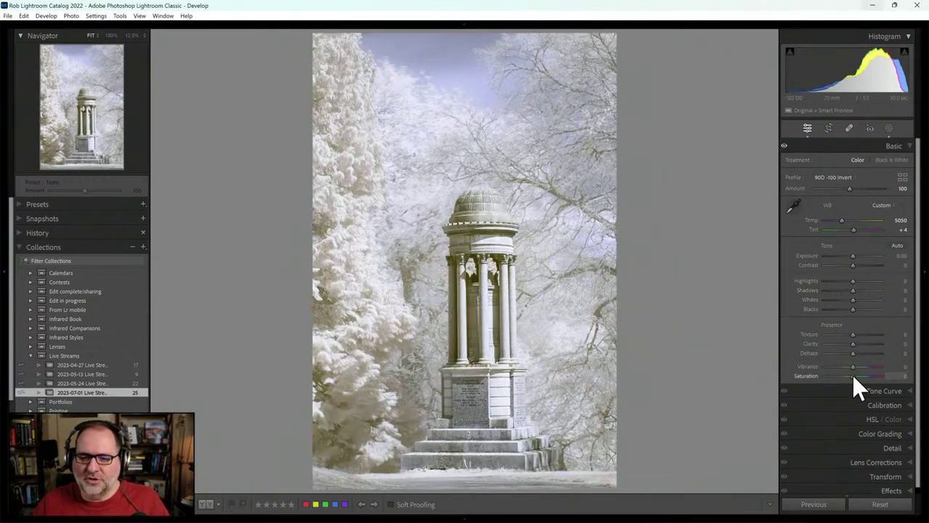
drag(854, 378, 839, 378)
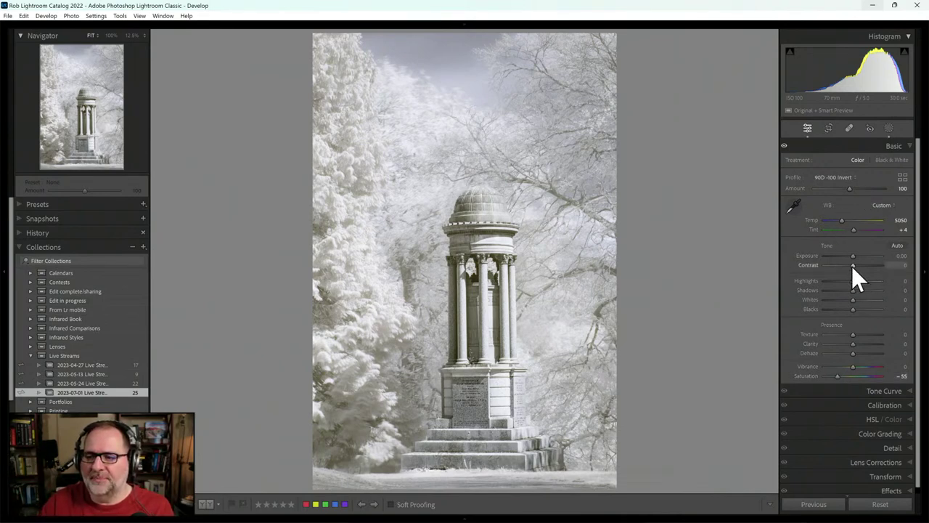
Set the monument photo's overall contrast to +23, clarity to +12 and dehaze to +21.
mouse_move(853, 266)
mouse_down()
mouse_move(869, 269)
mouse_move(856, 271)
mouse_up()
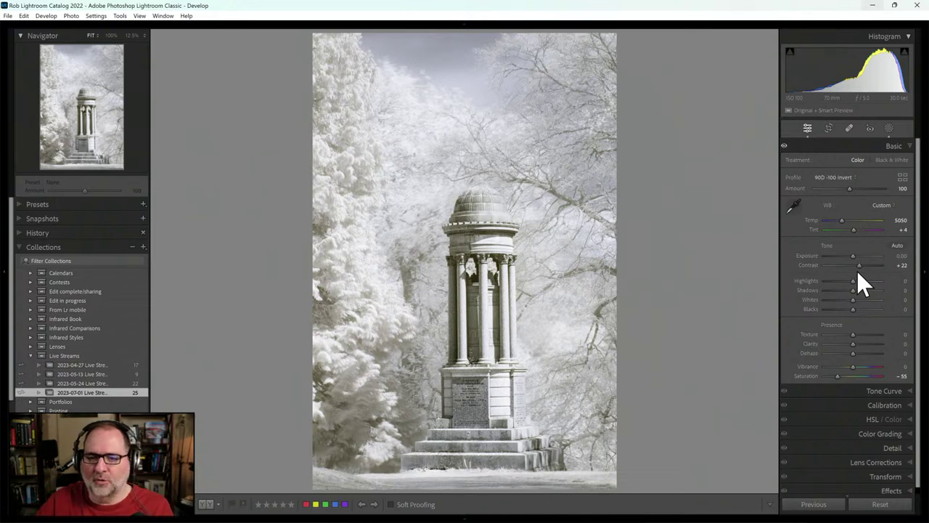
drag(858, 266, 860, 268)
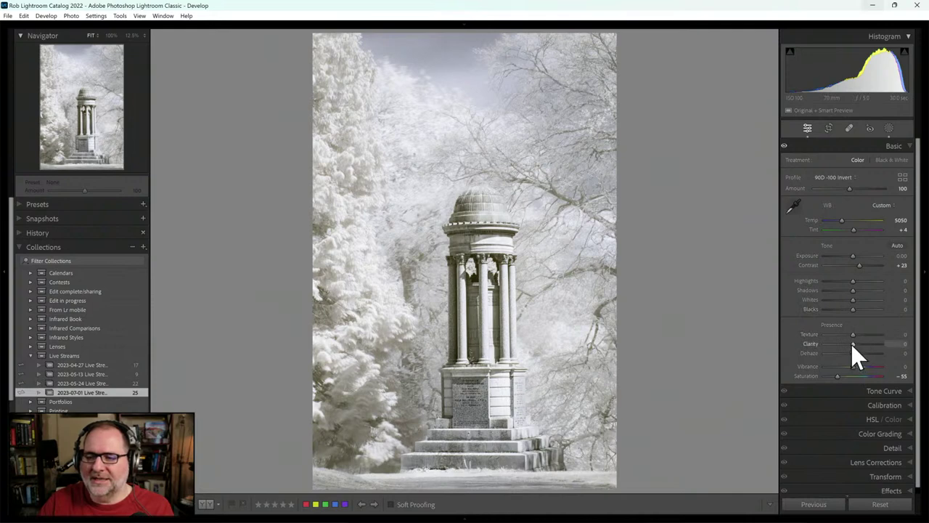
mouse_move(852, 344)
mouse_down()
mouse_move(865, 346)
mouse_move(837, 348)
mouse_move(857, 355)
mouse_up()
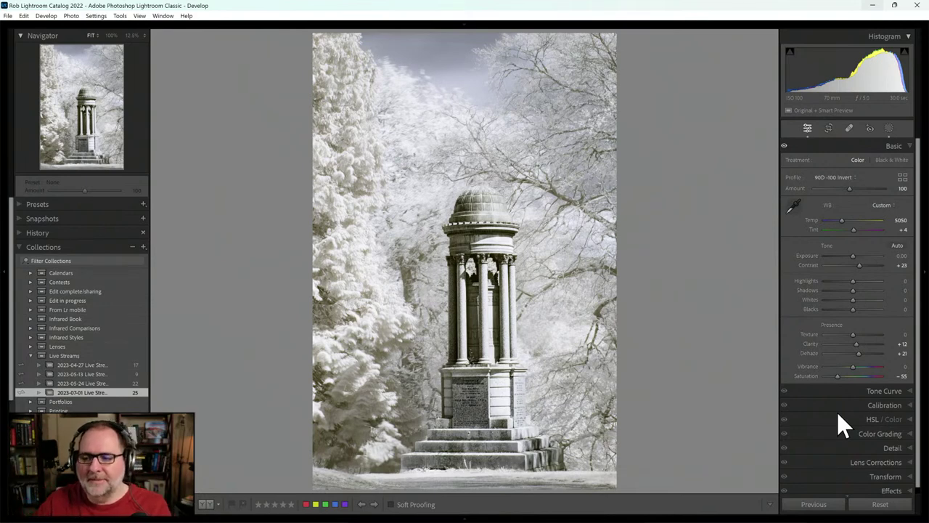
mouse_move(857, 355)
mouse_down()
mouse_move(883, 358)
mouse_move(857, 360)
mouse_up()
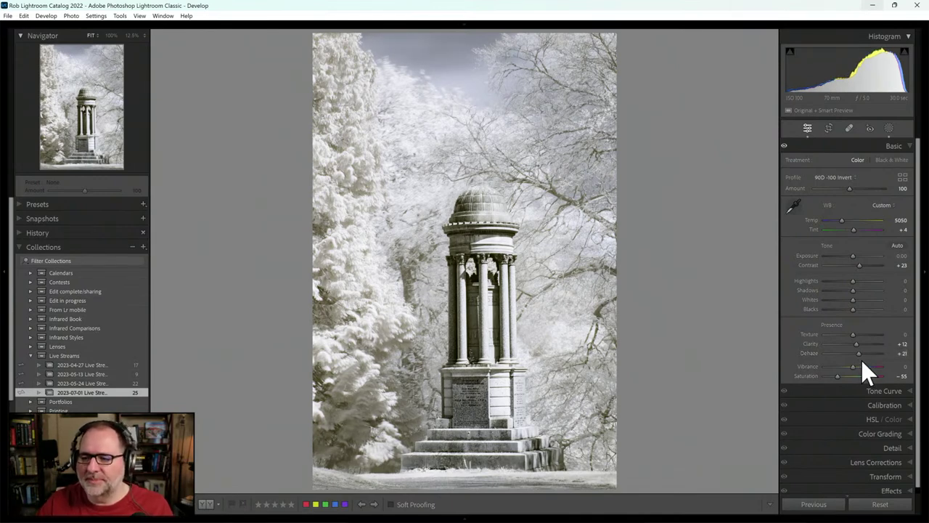
Apply the Strong Contrast point curve to the whole photo after trying Medium Contrast, and lower its shadow point to input 37, output 15.
click(878, 392)
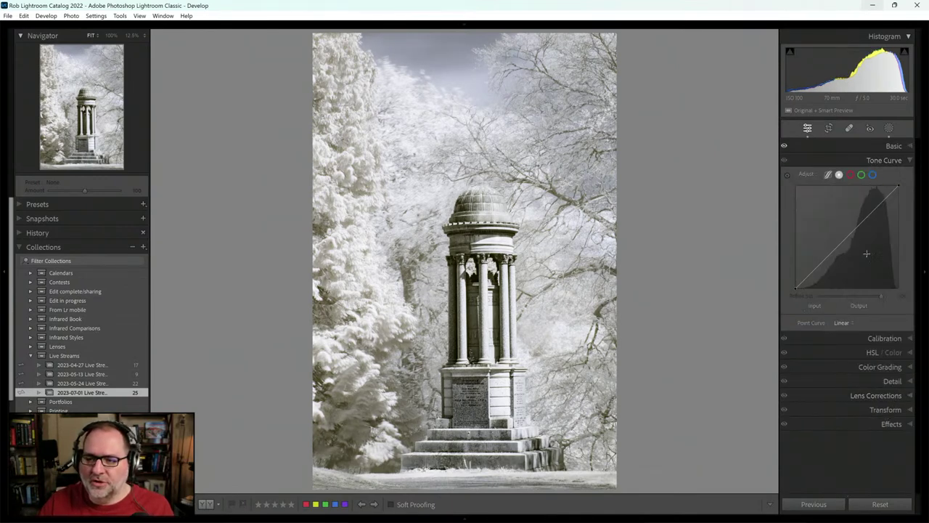
click(844, 322)
click(845, 344)
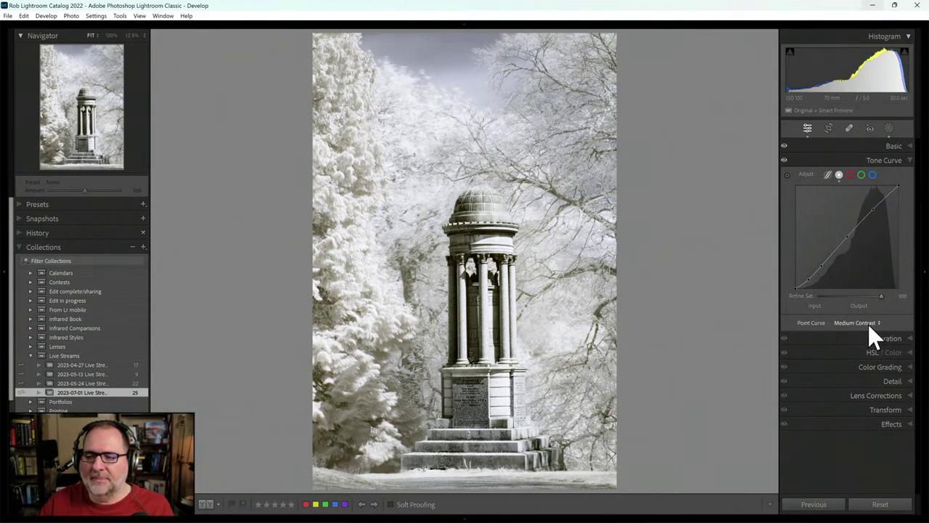
click(865, 322)
click(861, 354)
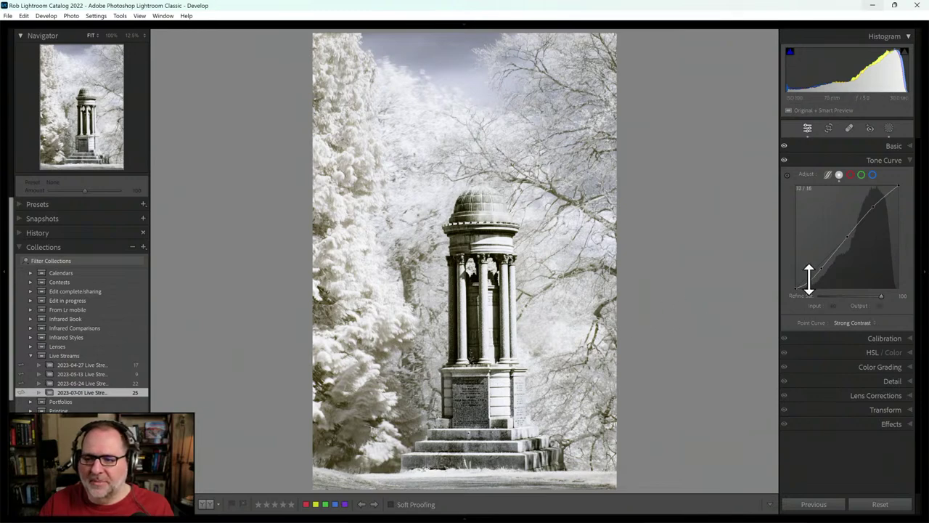
drag(808, 279, 810, 283)
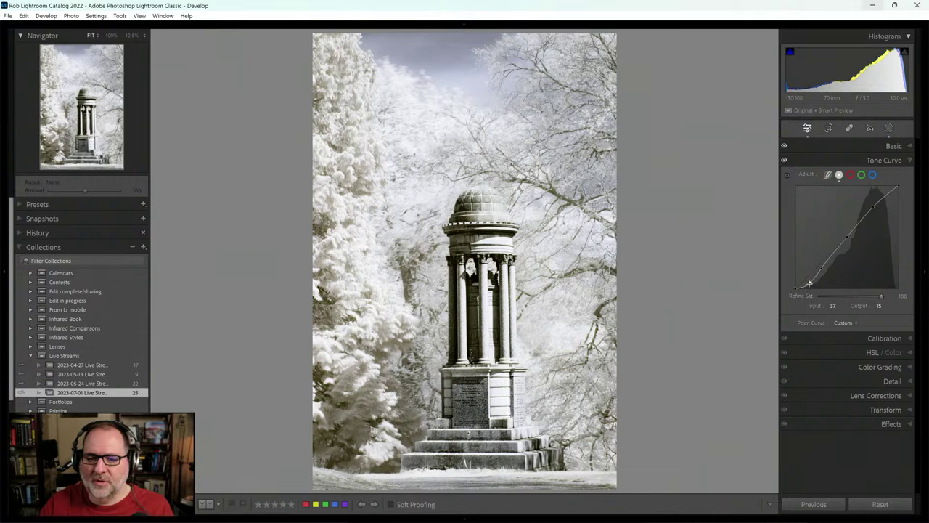
Add a tone curve point at 238/242 sampled below the monument's dome, and adjust the upper curve point to input 189, output 204.
click(787, 176)
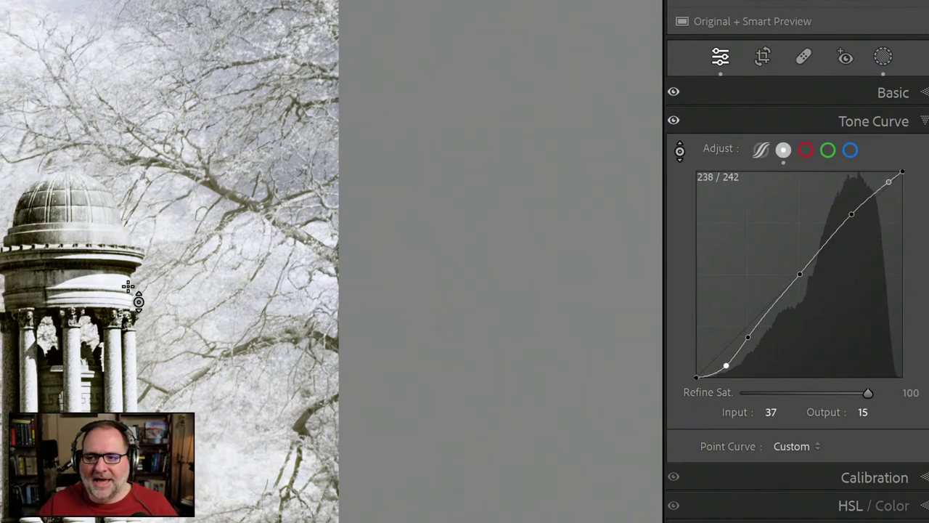
click(128, 287)
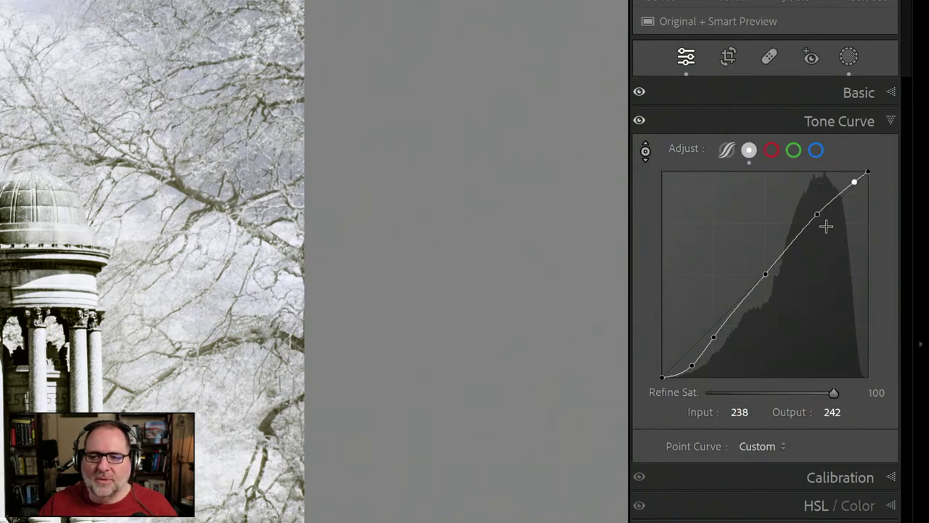
mouse_move(817, 213)
mouse_down()
mouse_move(820, 206)
mouse_move(815, 223)
mouse_up()
mouse_move(814, 217)
mouse_down()
mouse_move(814, 202)
mouse_move(817, 219)
mouse_move(814, 212)
mouse_up()
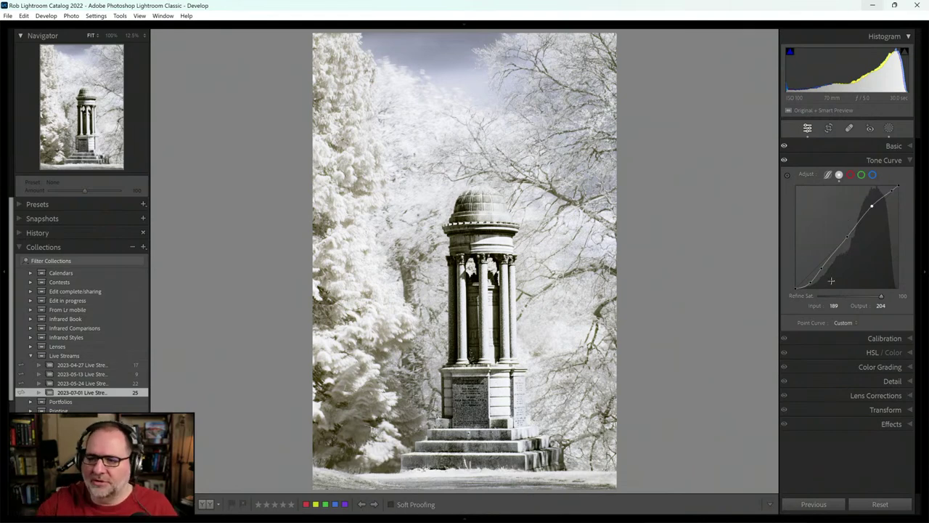
click(886, 160)
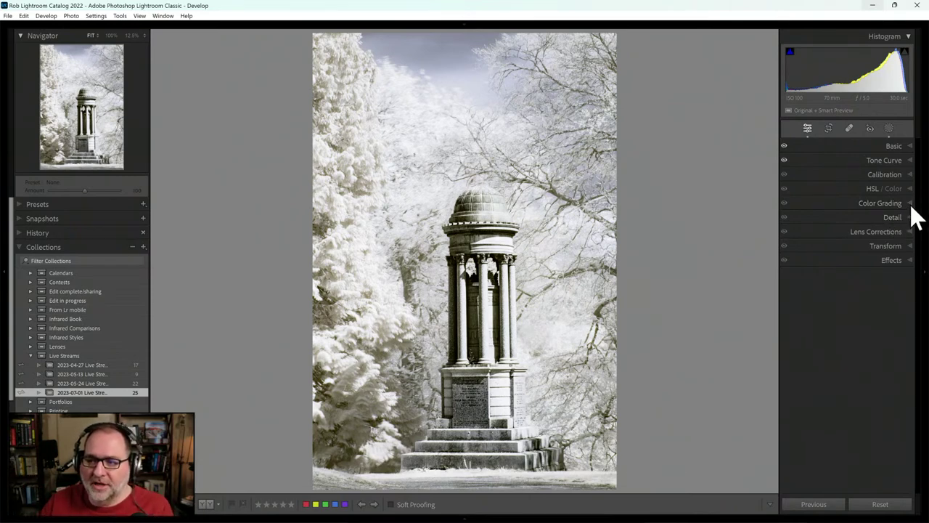
click(910, 203)
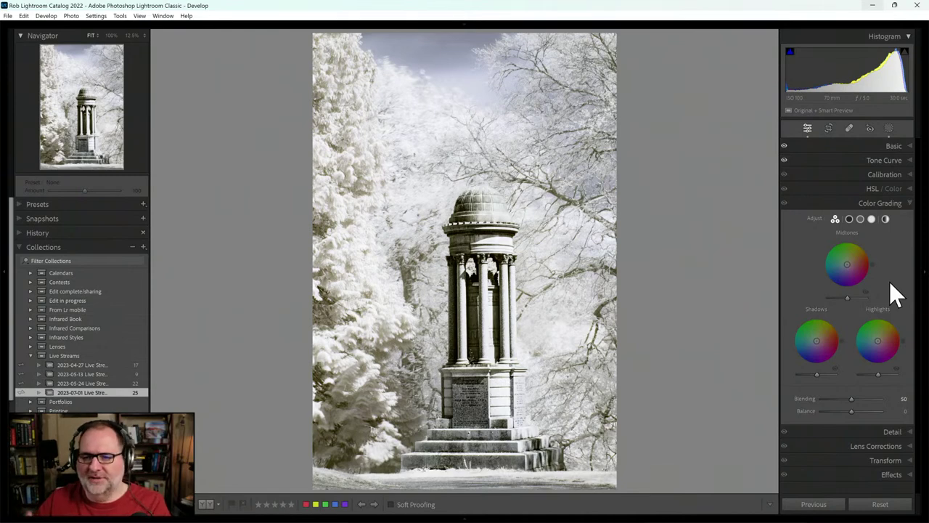
click(878, 205)
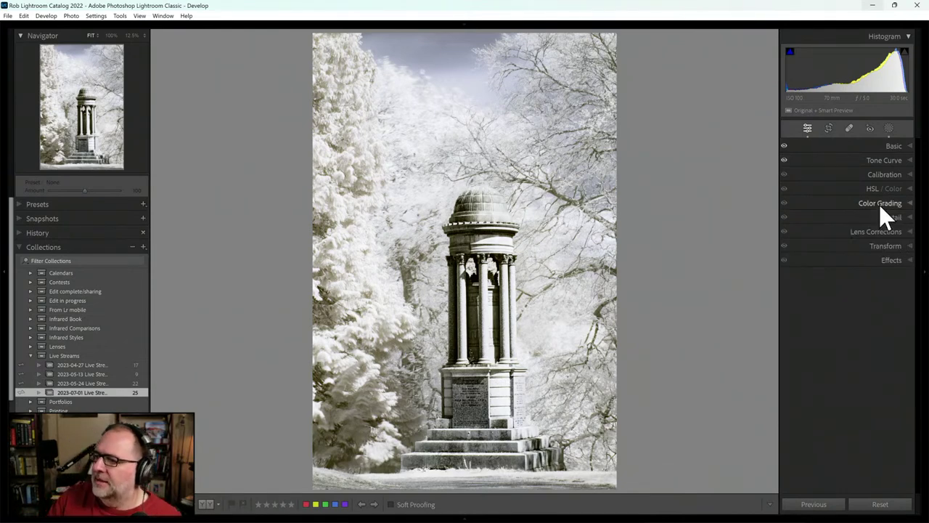
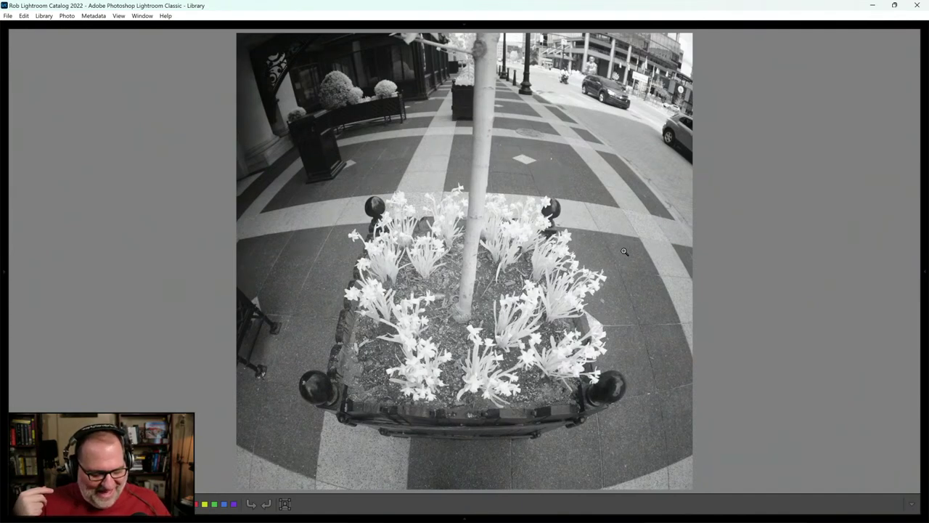
Open the sidewalk flower planter photo for developing and apply the Infrared Temp -50 profile.
key(d)
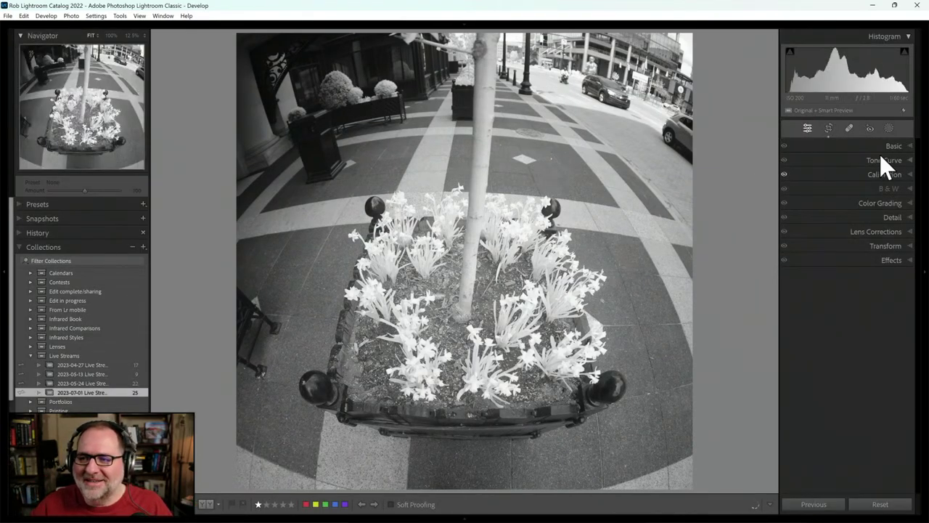
click(897, 147)
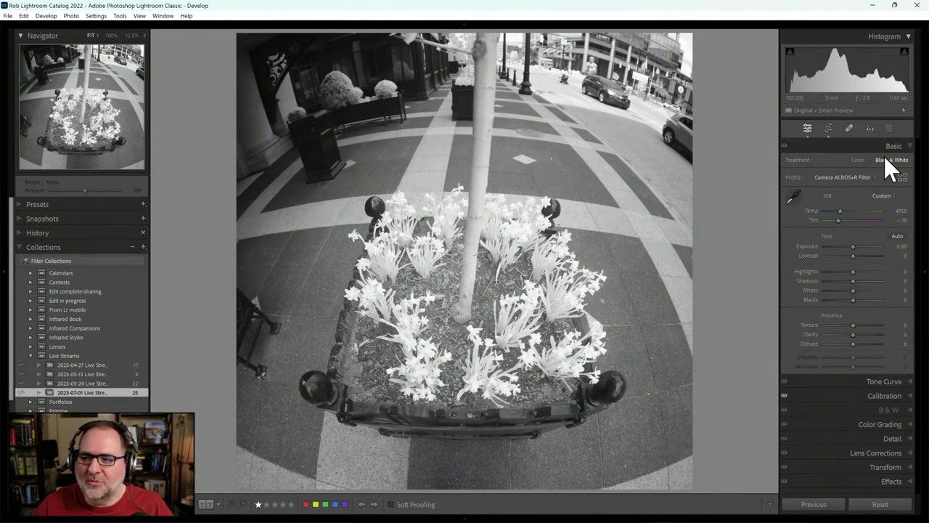
click(902, 176)
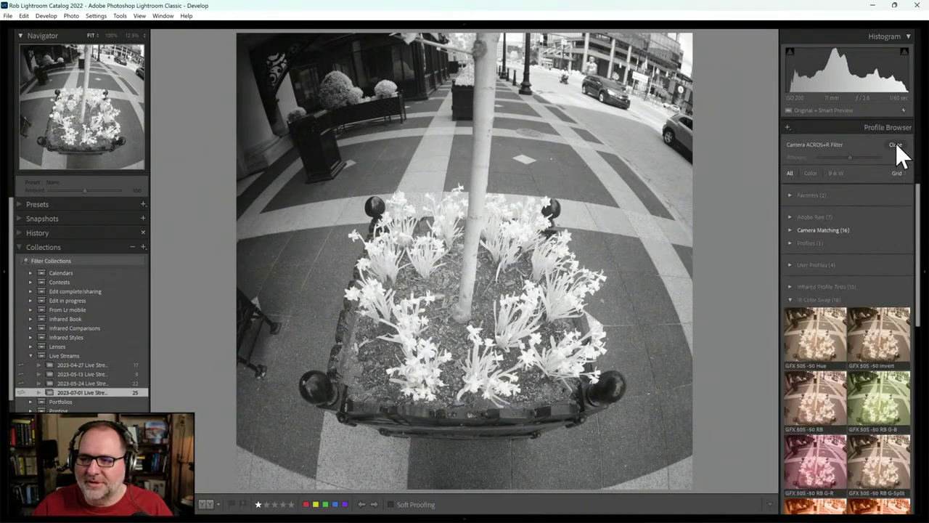
click(896, 145)
click(877, 180)
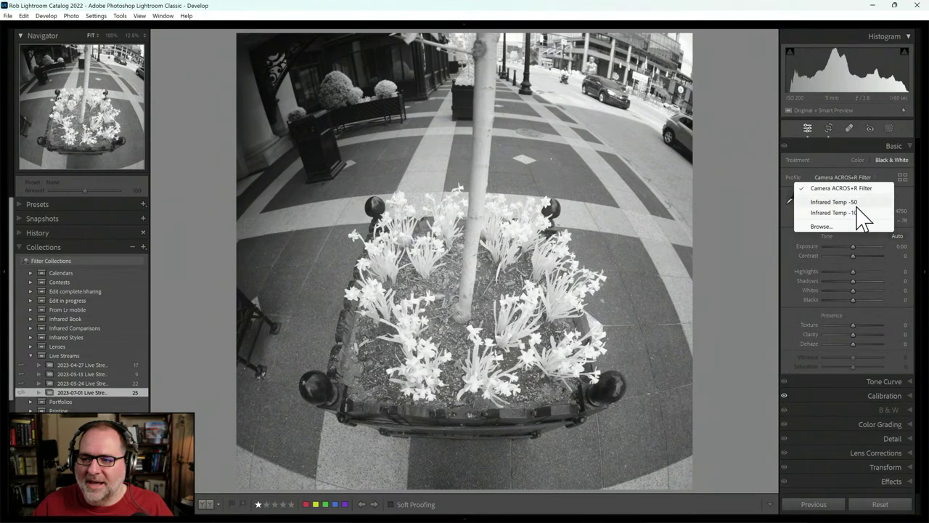
click(856, 204)
Set the planter photo's white balance by sampling the lower tree trunk, and raise the saturation to +60.
click(794, 196)
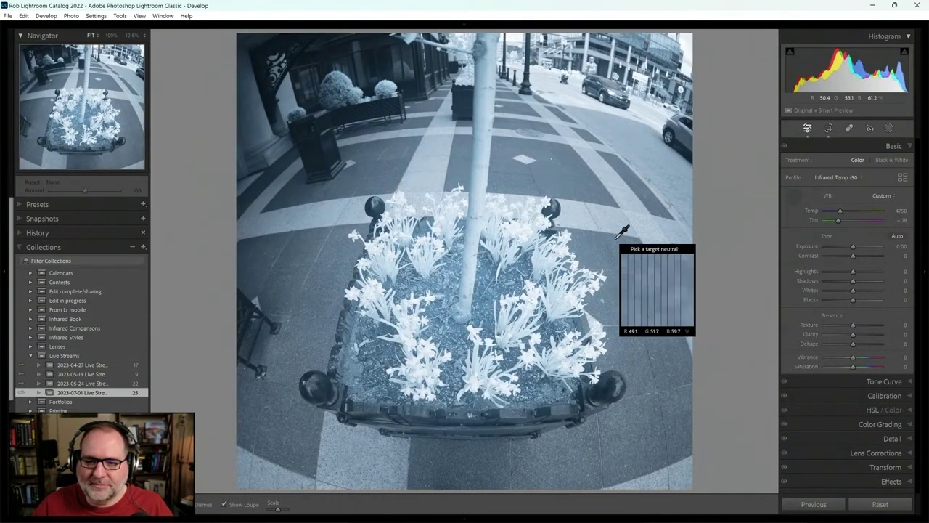
click(473, 289)
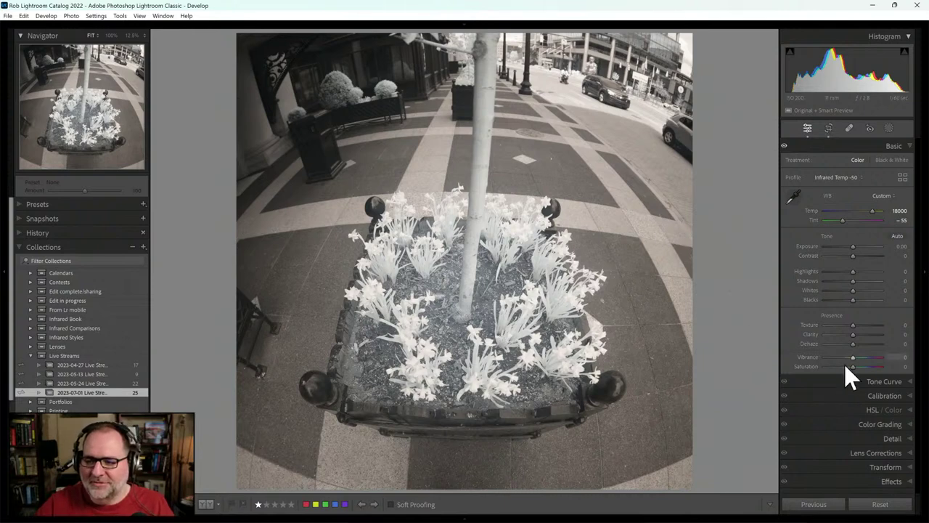
drag(852, 368, 866, 369)
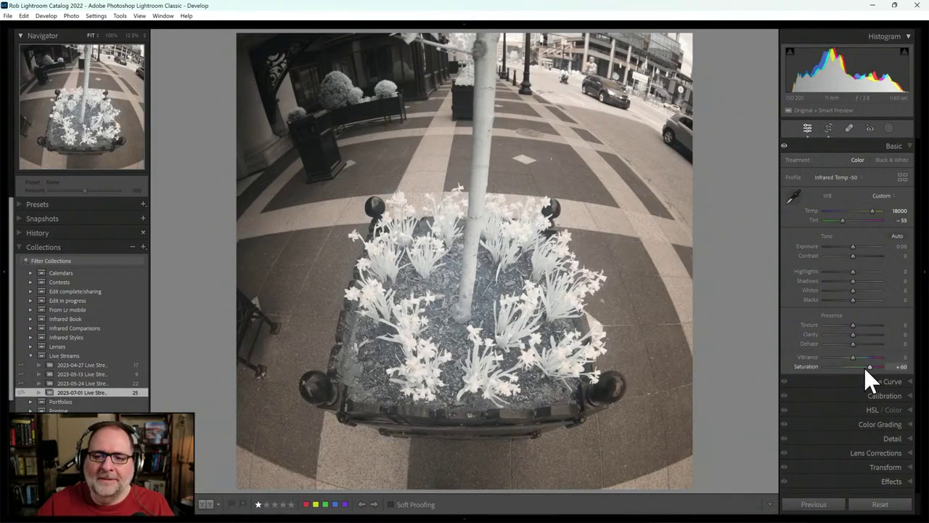
Resample the planter photo's white balance from the pavement right of the planter, and check the flowers at 100% zoom.
click(795, 199)
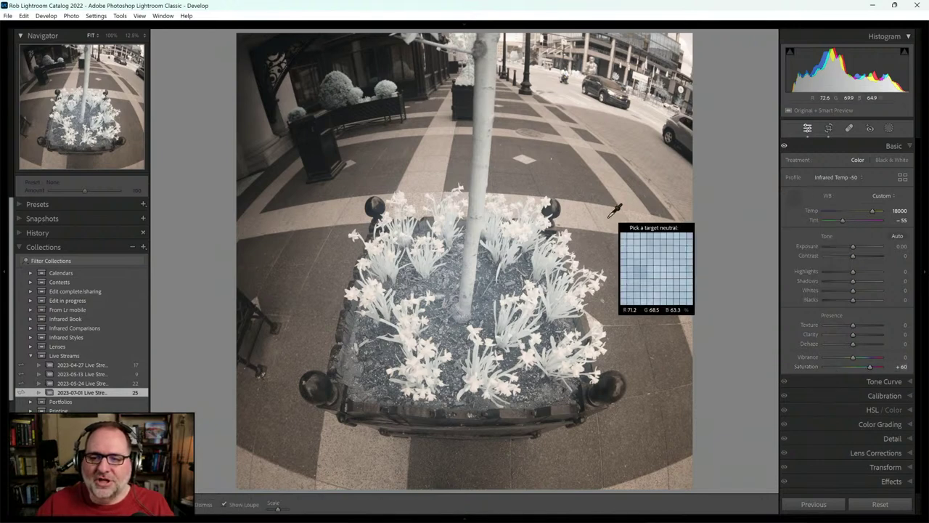
click(616, 235)
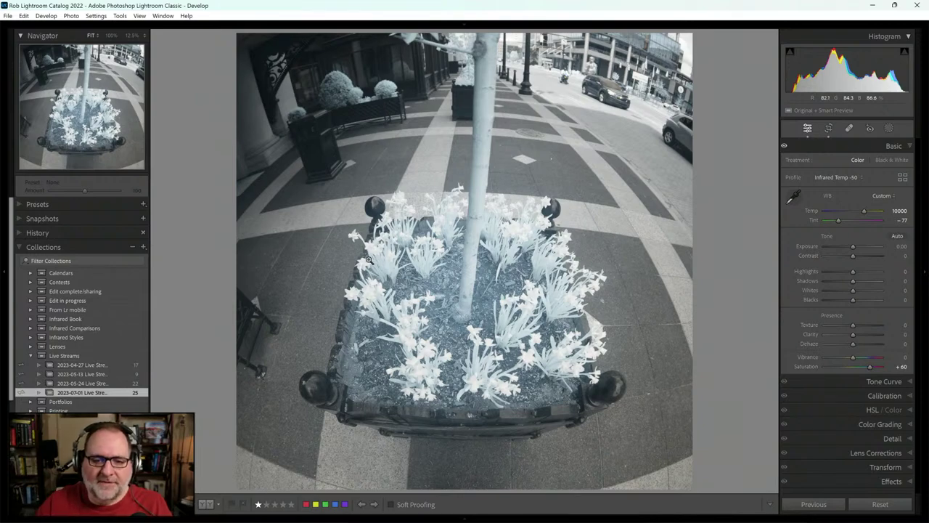
click(372, 296)
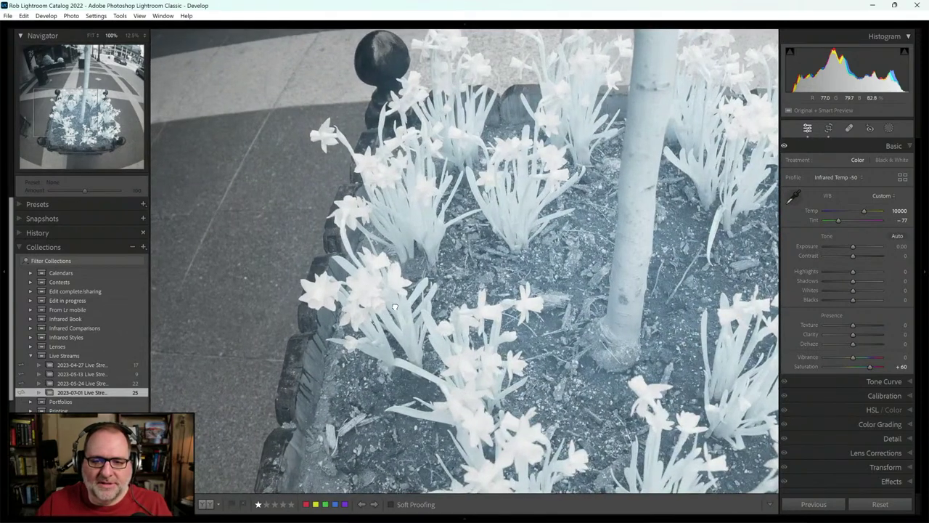
drag(373, 297, 446, 297)
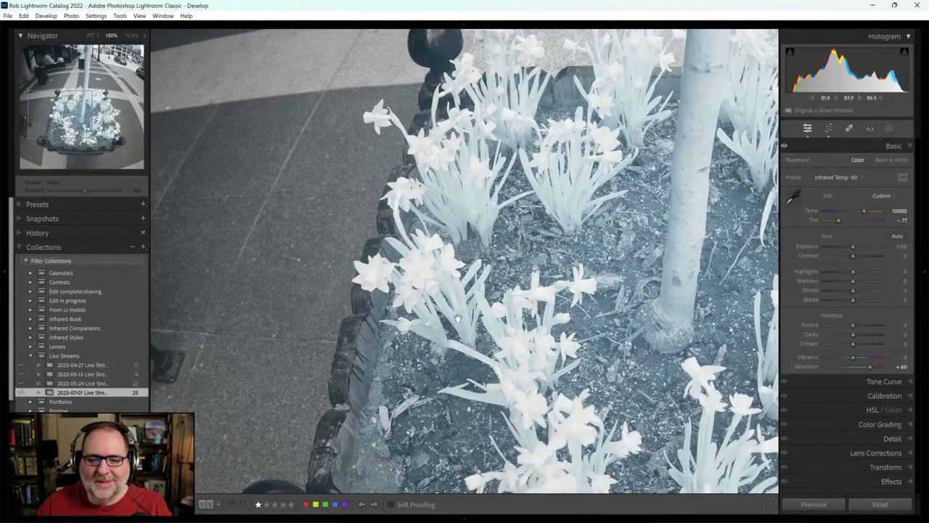
click(485, 213)
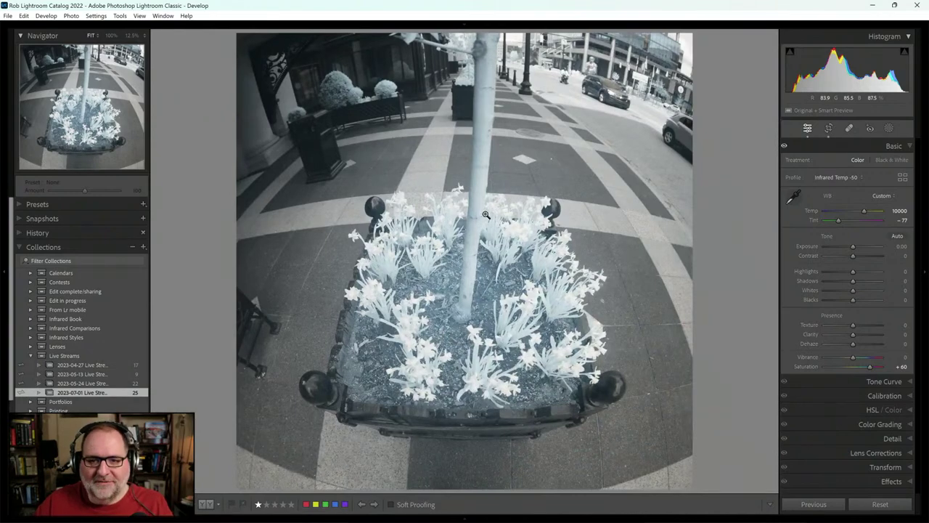
Open the fisheye tulip bed photo, apply the Infrared Temp -50 profile, and sample its white balance from the concrete ledge below the tulips.
key(Right)
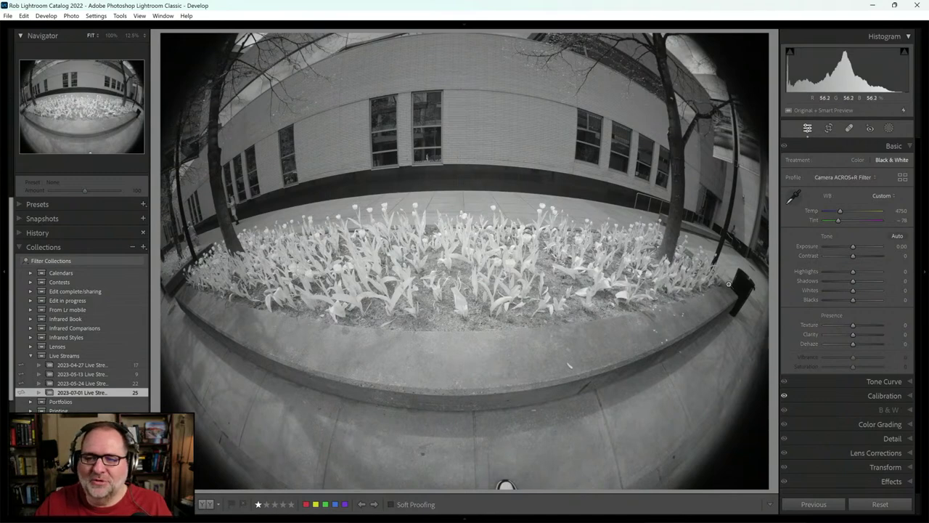
click(904, 180)
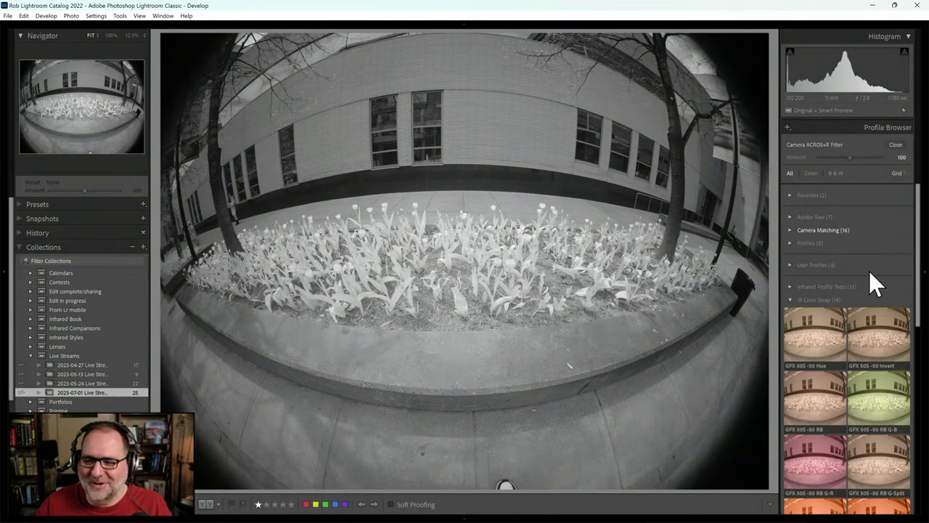
click(895, 145)
click(840, 177)
click(835, 202)
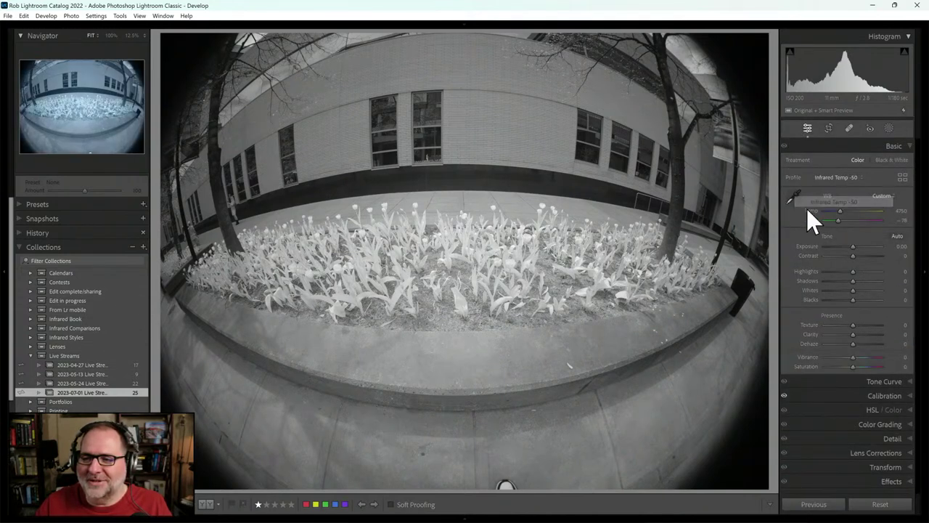
click(795, 196)
click(498, 341)
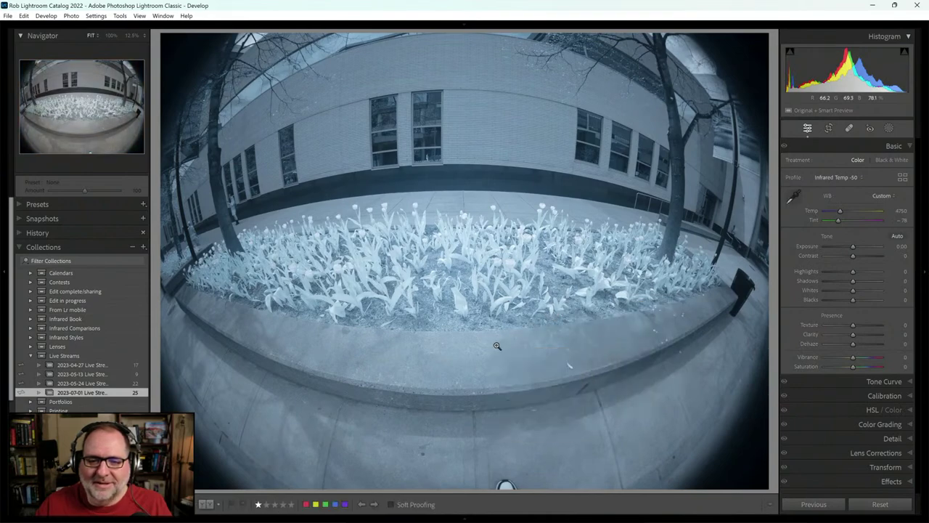
Examine the tulip blossoms and leaves across the bed at 100% zoom for color differences.
click(428, 229)
drag(473, 263, 472, 252)
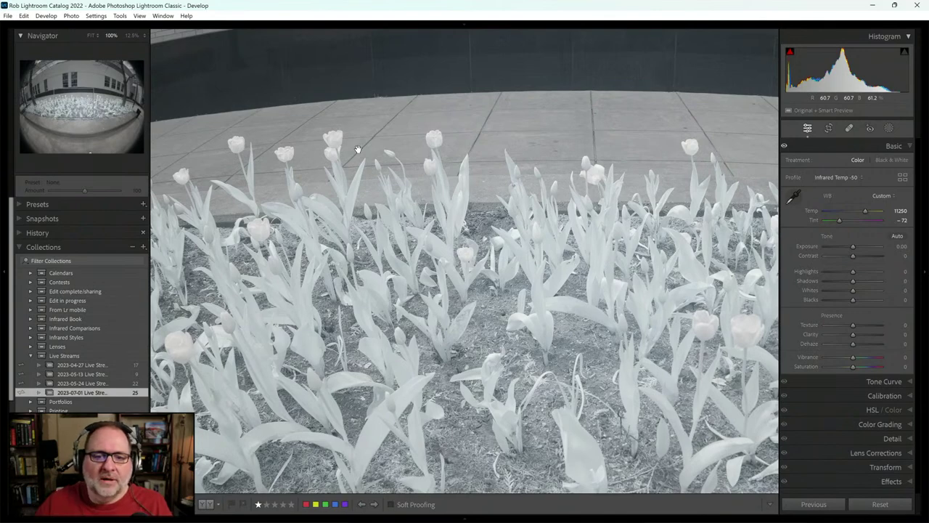
drag(286, 191, 475, 149)
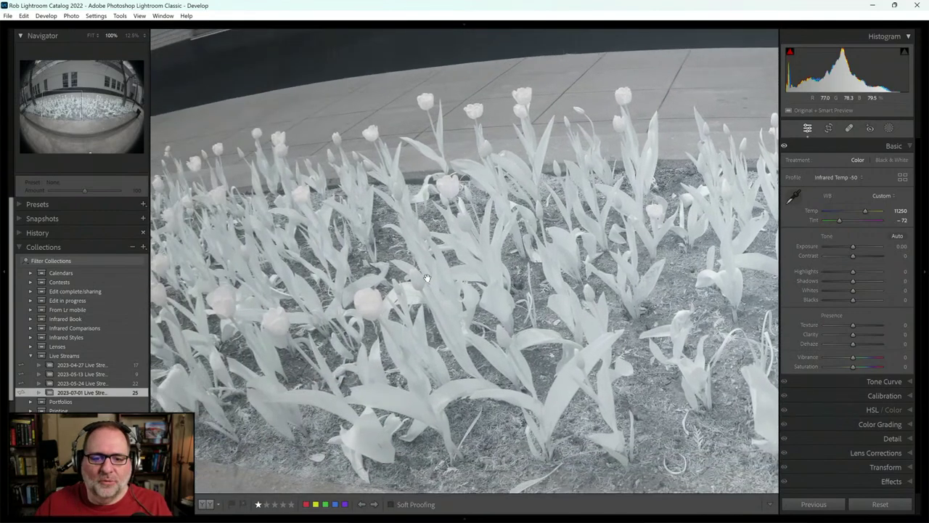
drag(427, 278, 412, 248)
drag(552, 241, 476, 227)
drag(579, 250, 450, 231)
drag(638, 259, 582, 259)
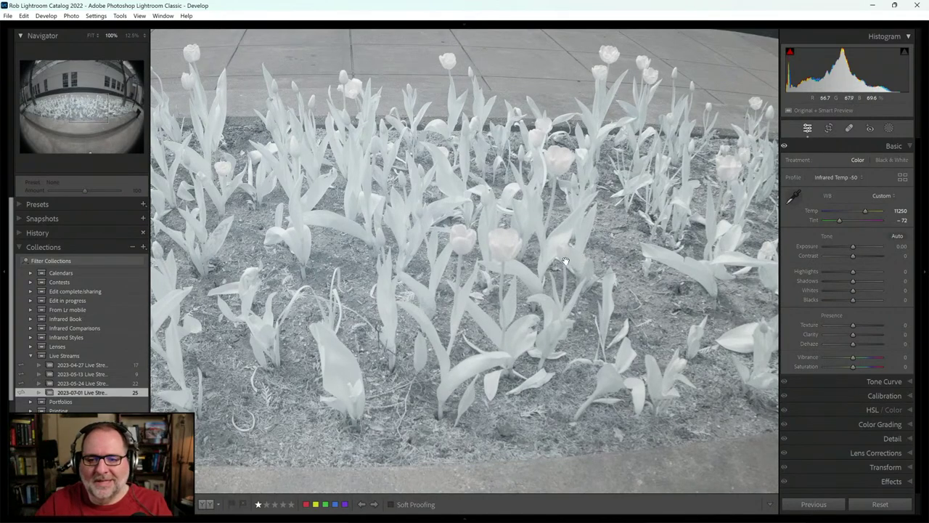
click(565, 261)
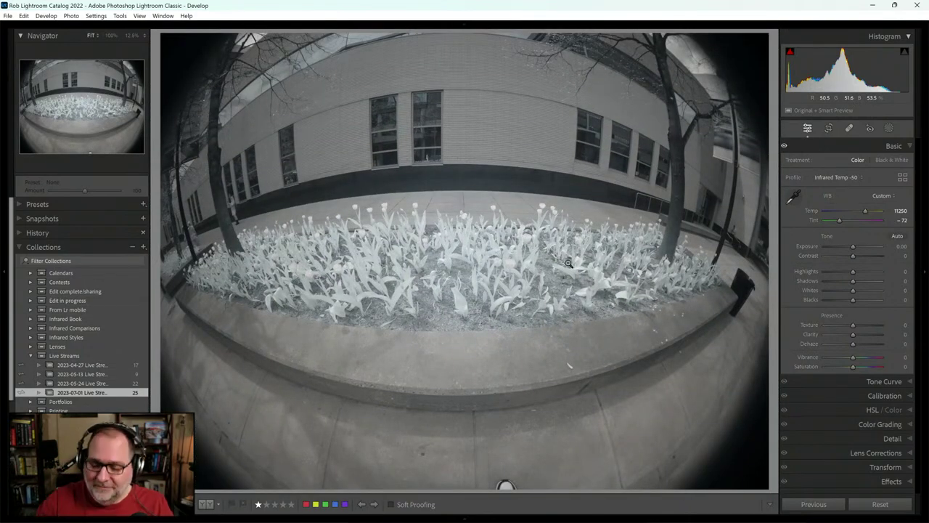
View the pink and white flower bed photo, inspect its blossoms at 100% zoom, and return to the photo grid.
key(Right)
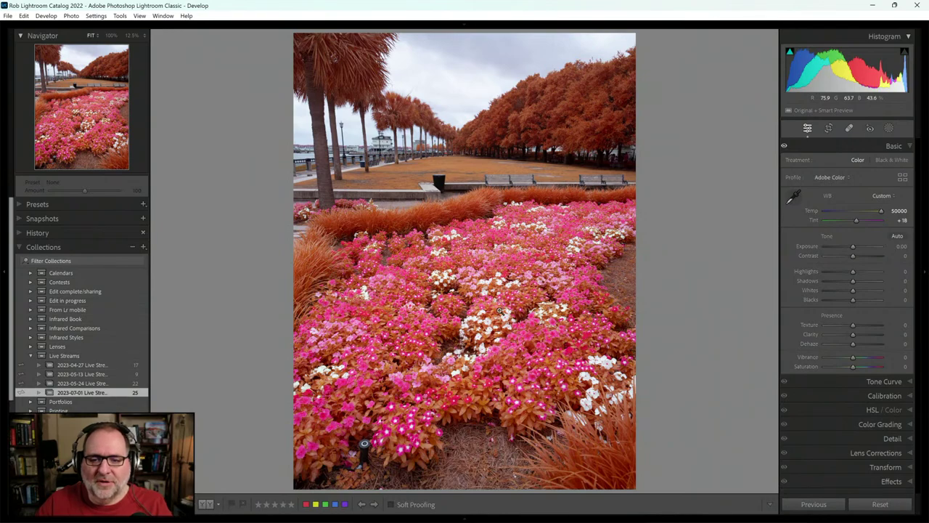
click(485, 299)
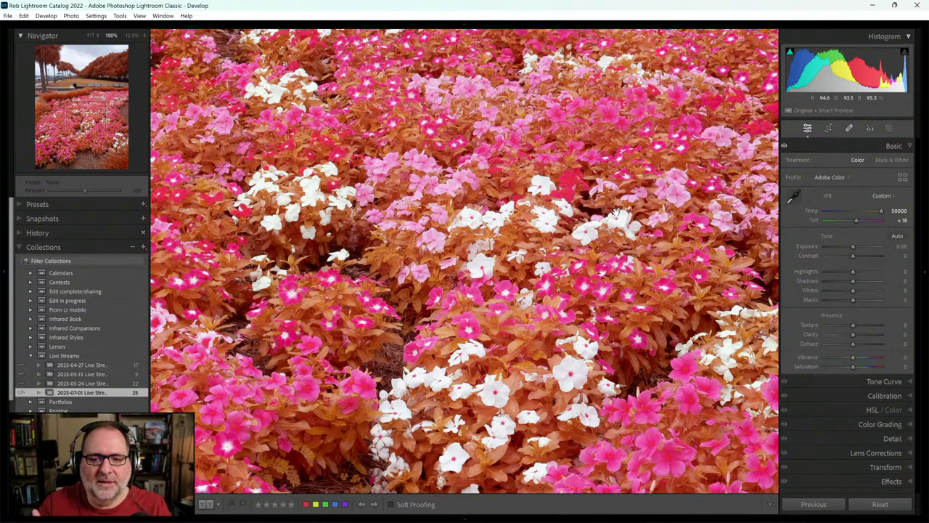
click(507, 248)
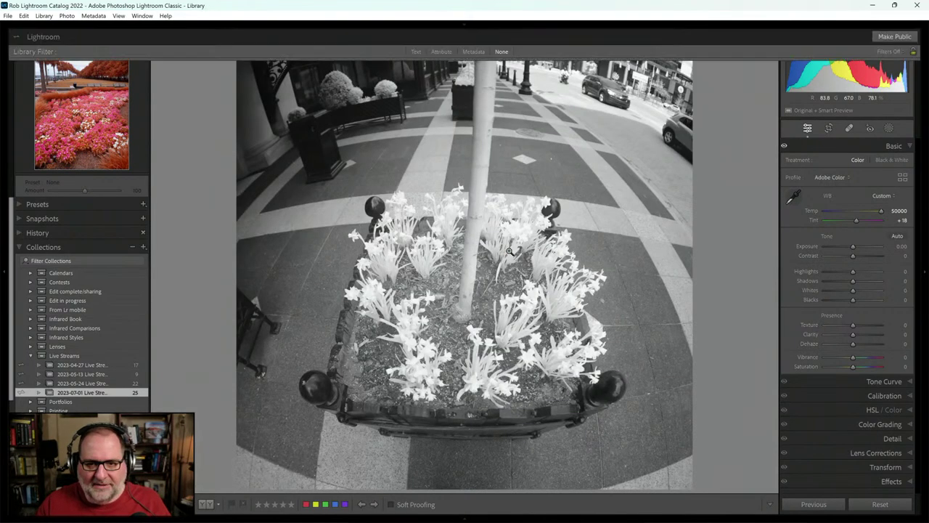
key(g)
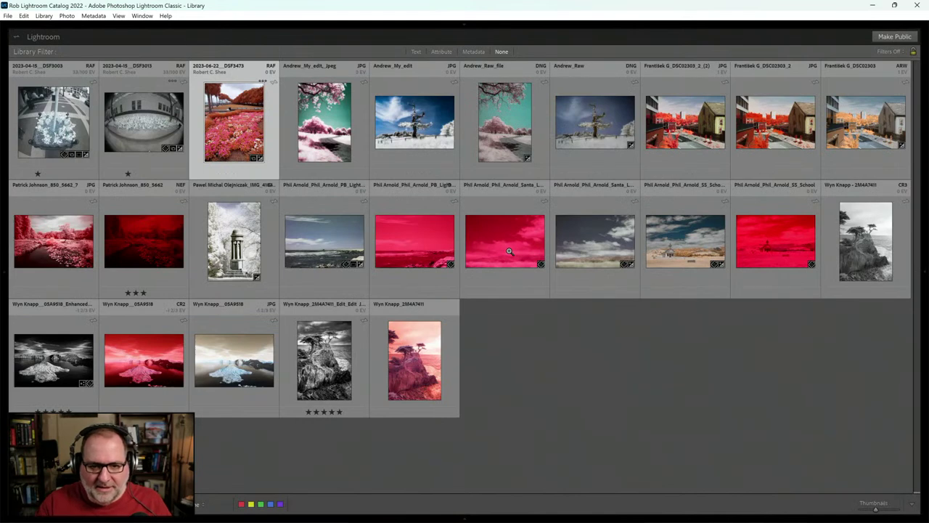
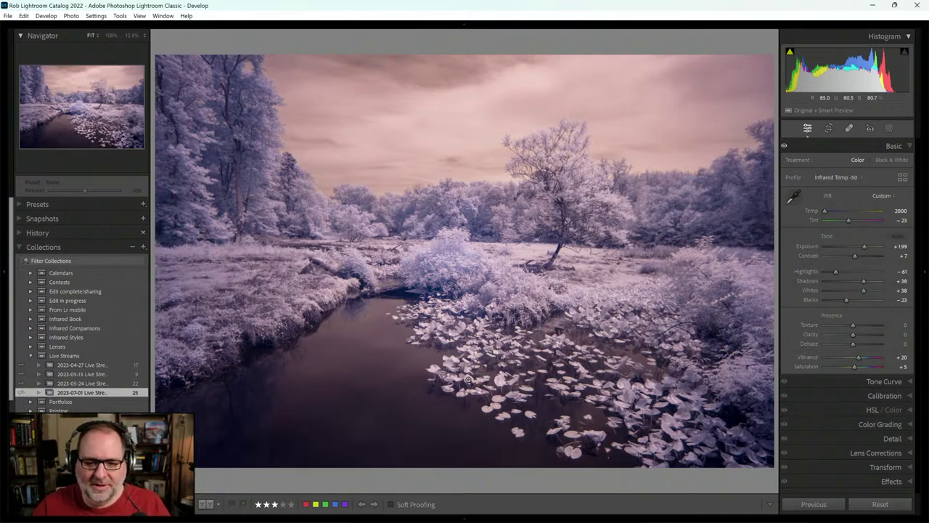
Examine the lily pads and dark water in the creek photo at 100% zoom.
click(454, 359)
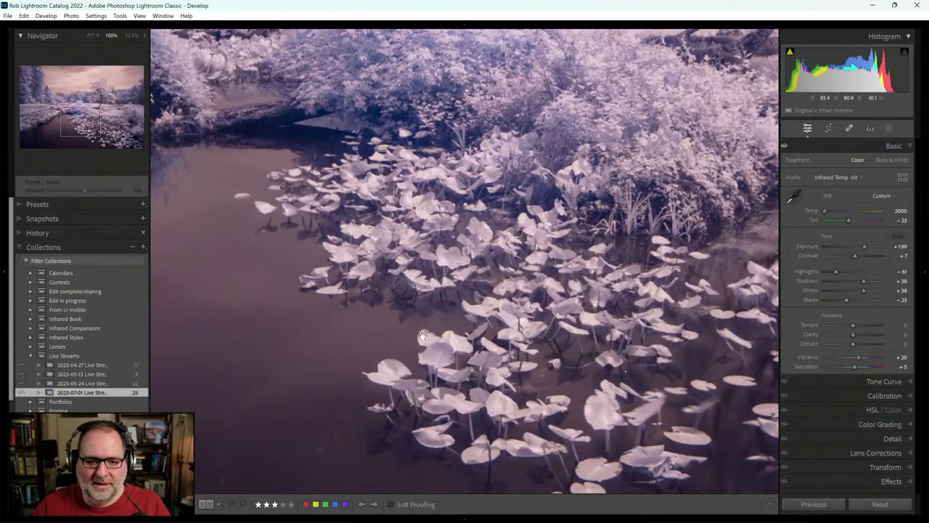
drag(422, 335, 452, 317)
drag(456, 241, 288, 324)
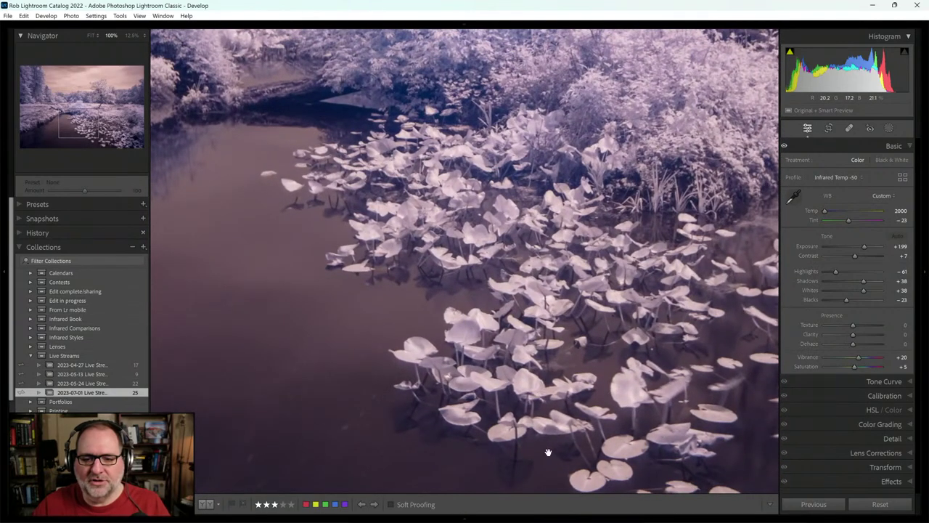
drag(570, 392, 524, 308)
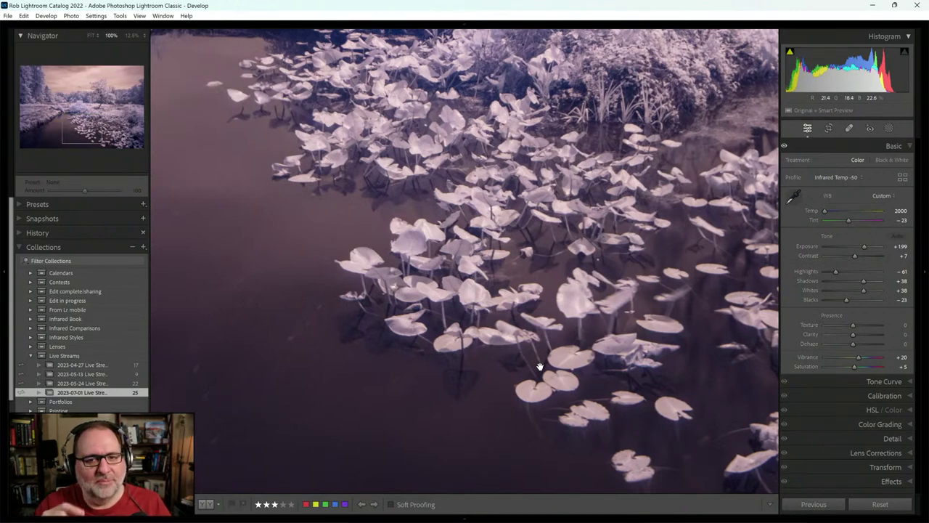
click(397, 267)
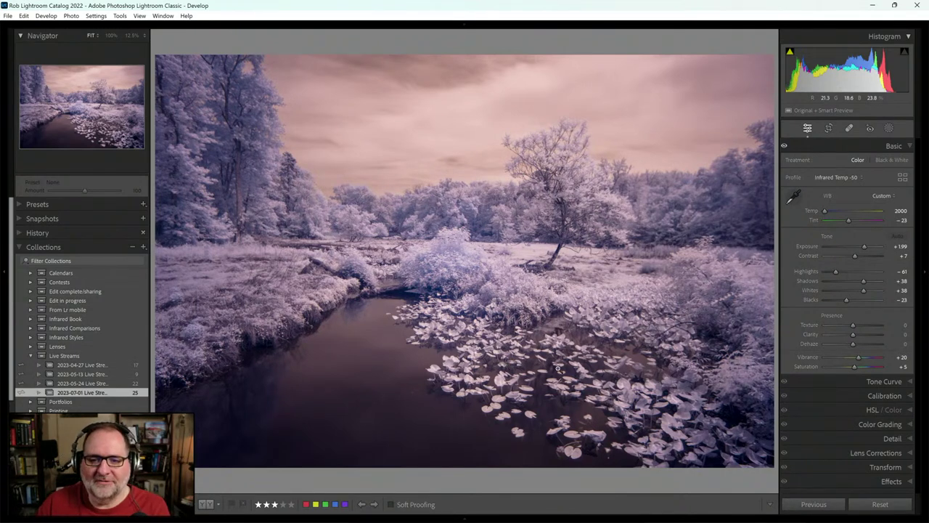
click(794, 197)
key(Escape)
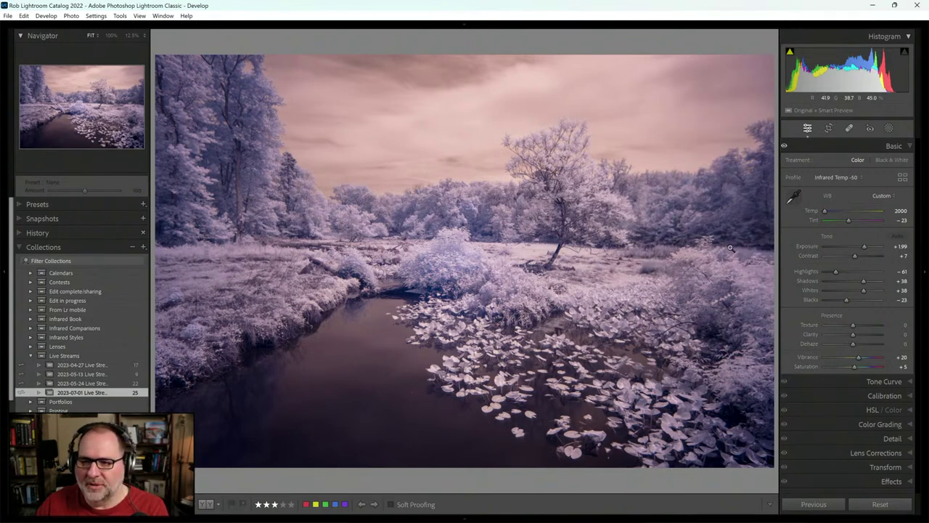
Apply the D850 -50 RB G-Split profile from the IR Color Swap group to the creek photo.
click(902, 177)
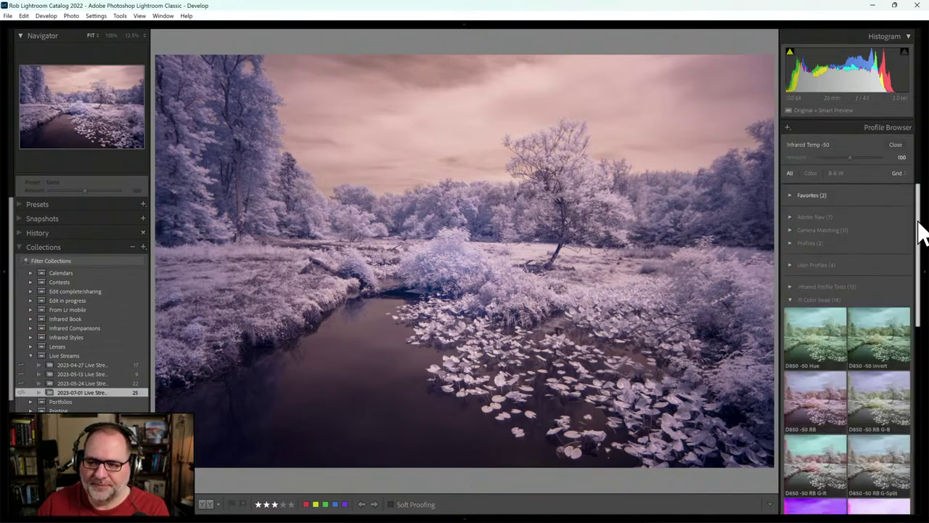
drag(918, 222, 919, 263)
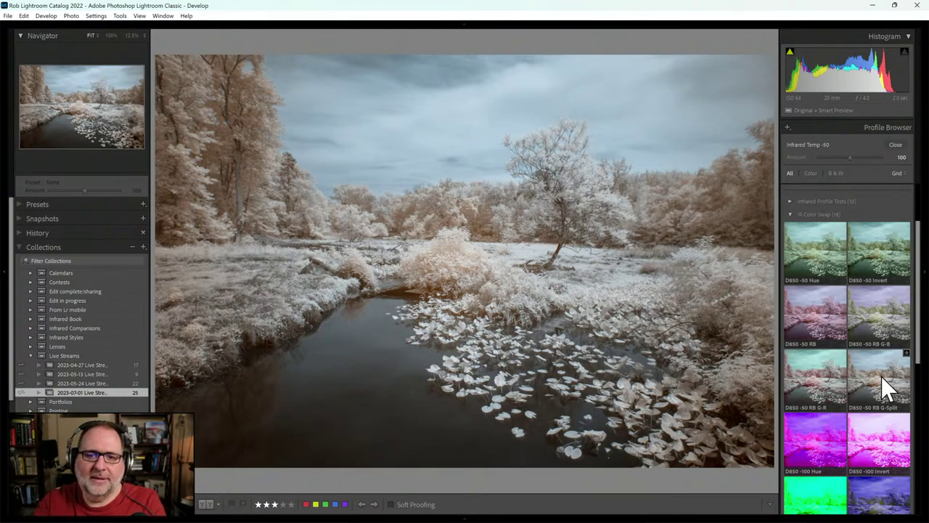
click(881, 376)
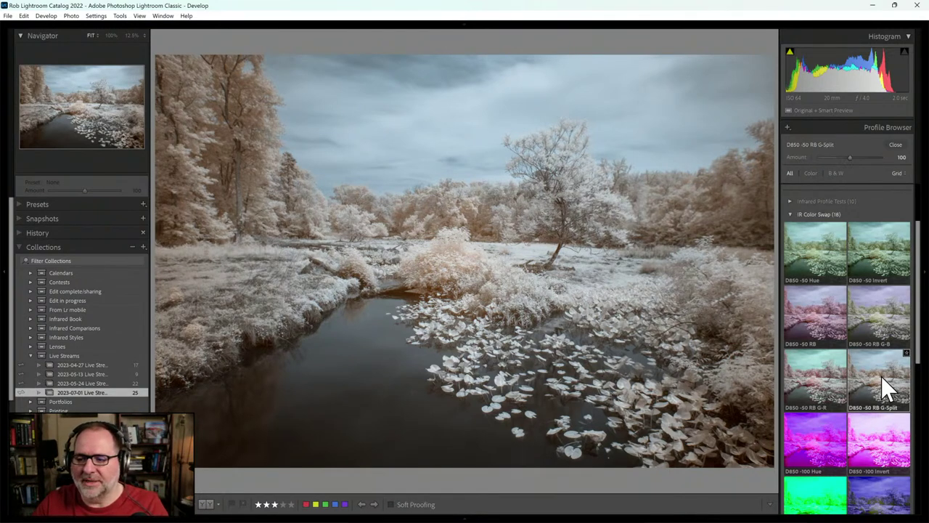
click(897, 147)
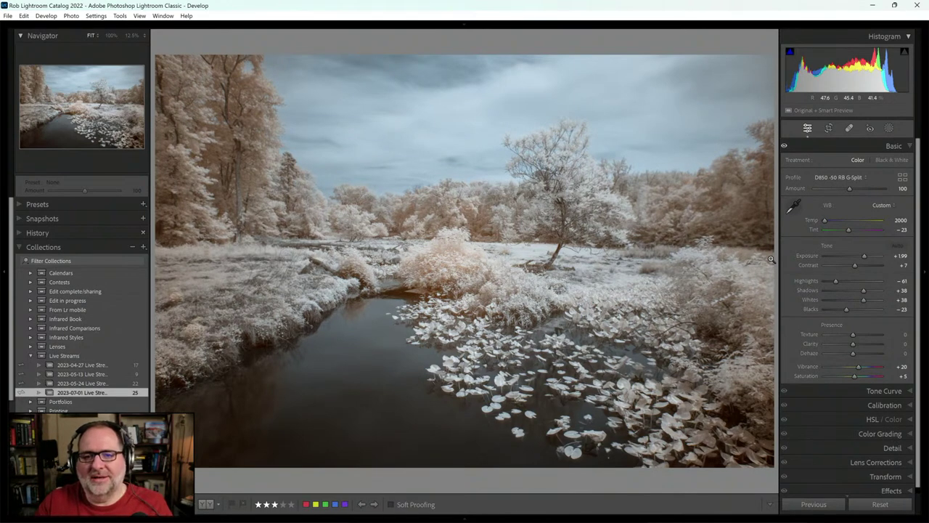
Create a sky mask on the creek photo and set its dehaze to 32.
click(888, 128)
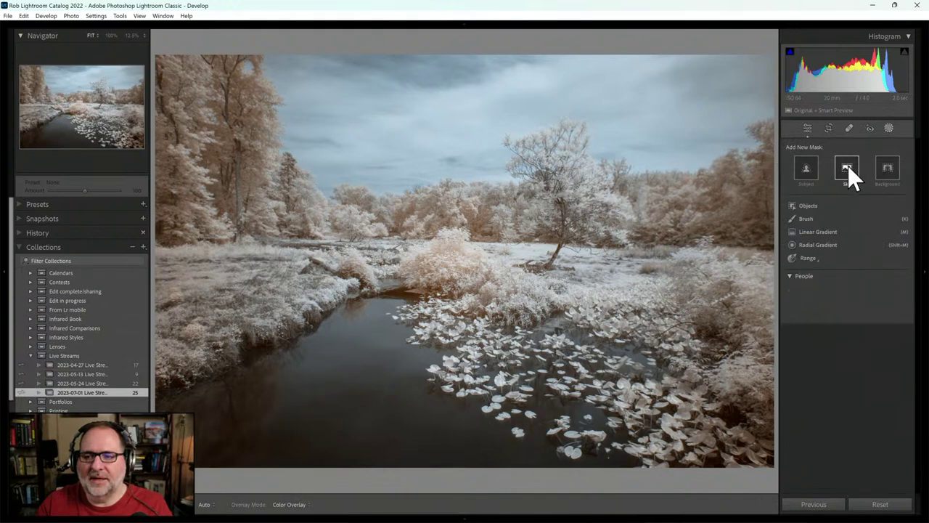
click(846, 167)
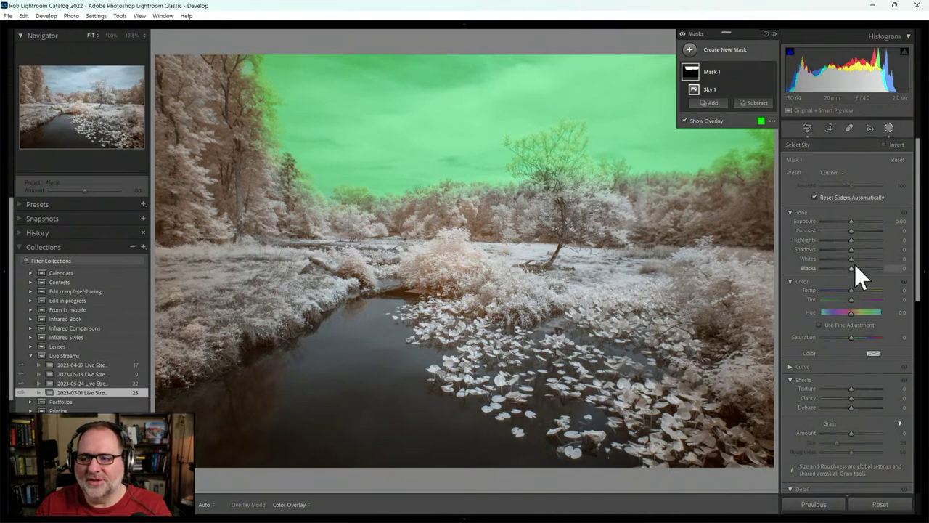
drag(851, 407, 858, 405)
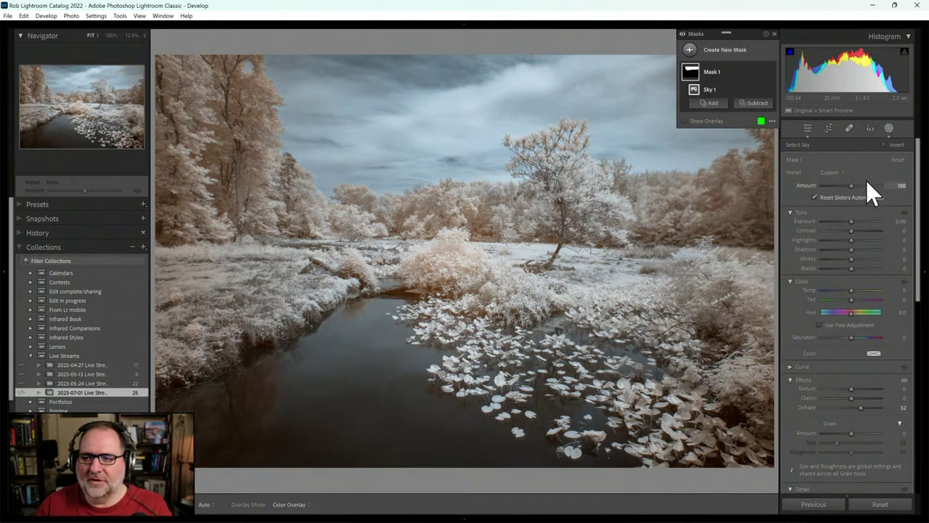
Duplicate and invert the creek photo's sky mask, and apply the Medium Contrast curve preset to the inverted copy.
right_click(718, 73)
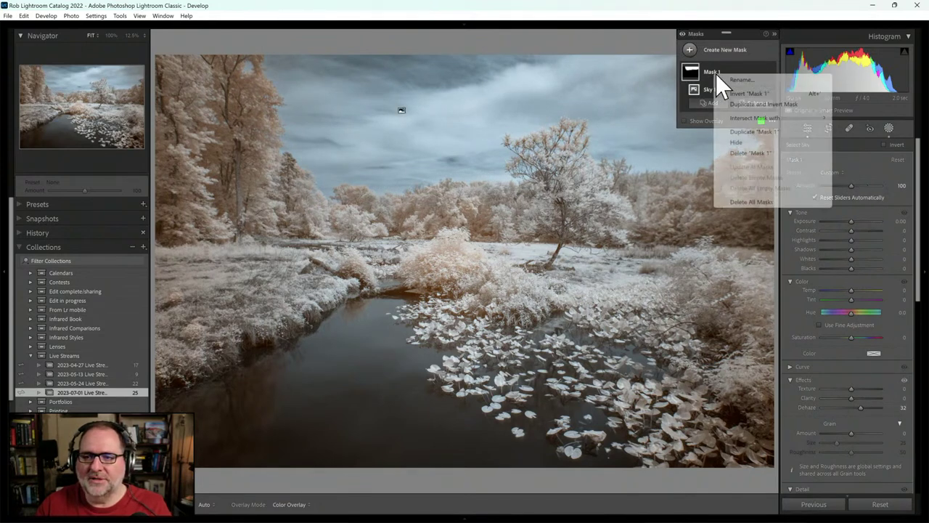
click(778, 106)
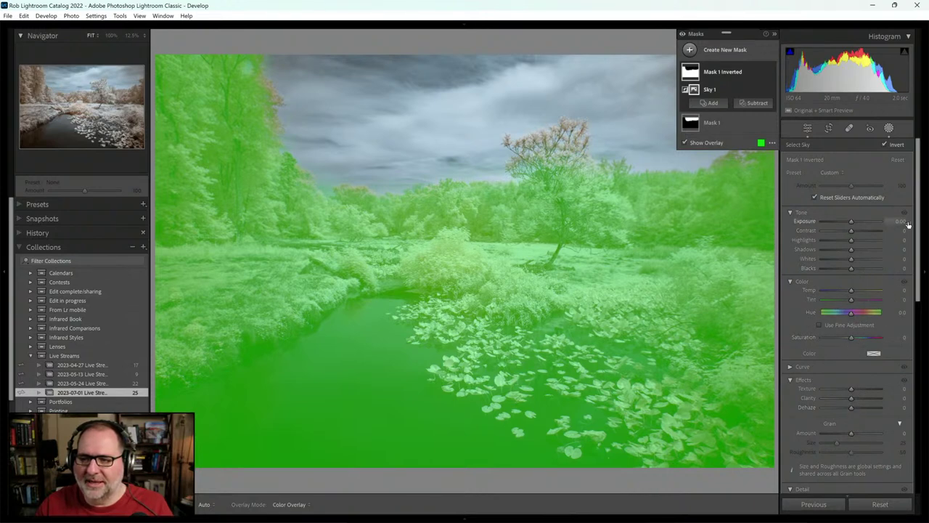
drag(920, 230, 915, 268)
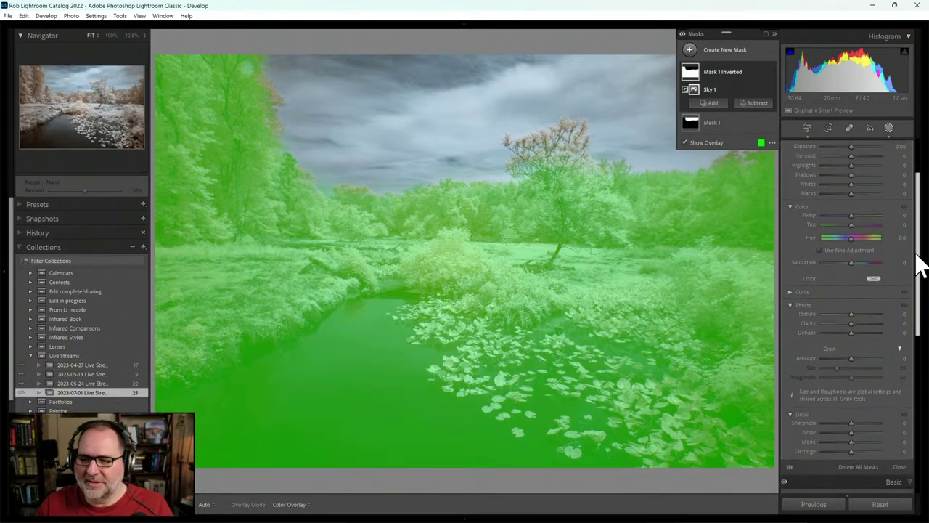
click(800, 293)
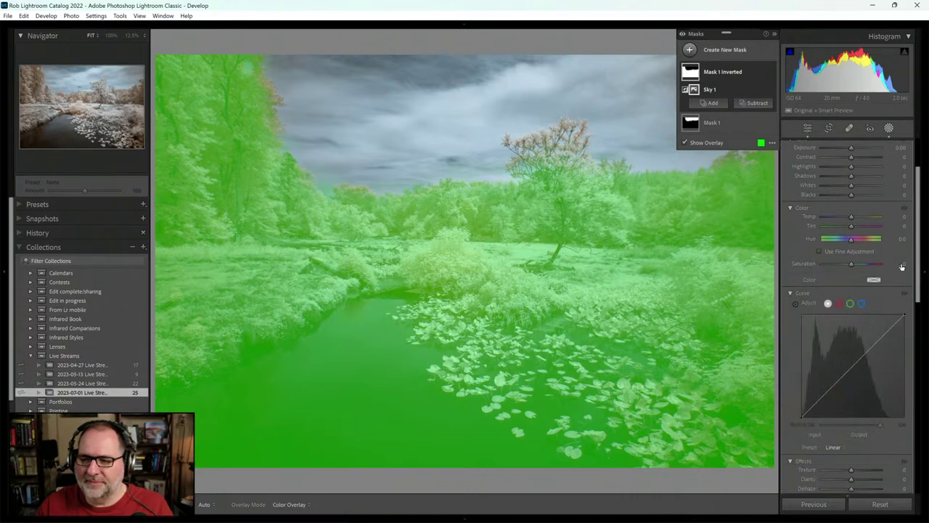
drag(916, 254, 919, 300)
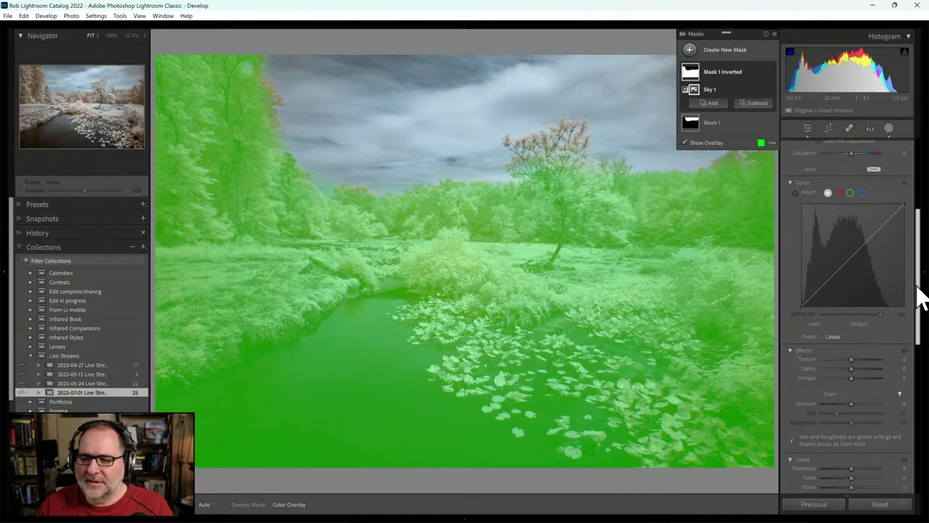
click(842, 336)
click(844, 366)
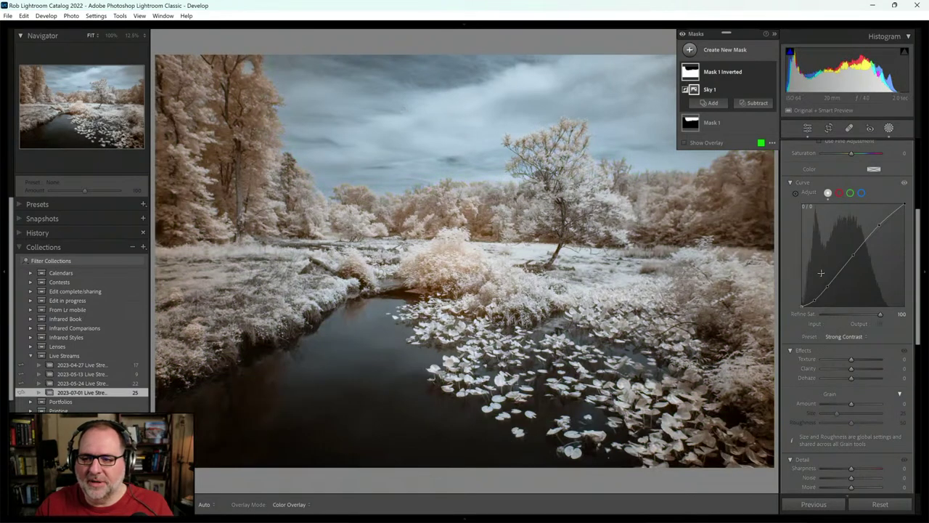
click(845, 336)
click(846, 356)
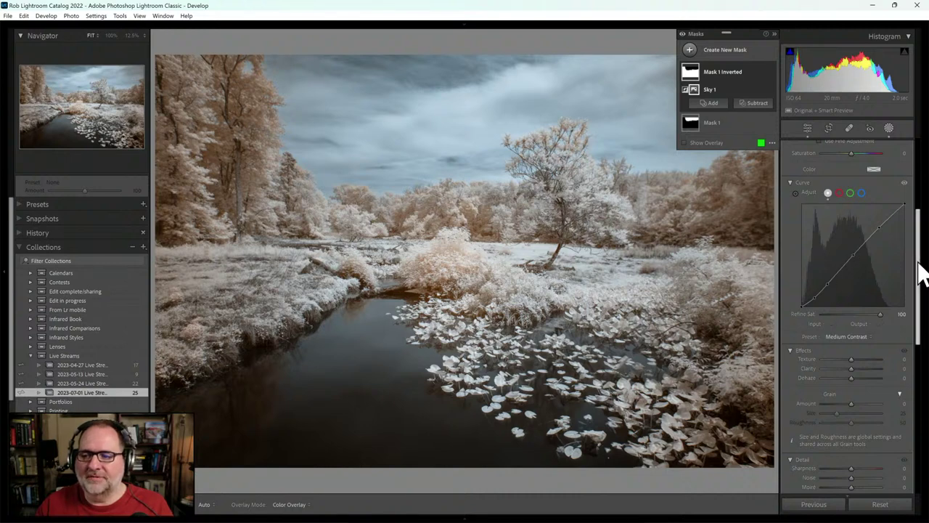
Set the inverted sky mask's clarity to -26 and its contrast to 17.
mouse_move(920, 268)
mouse_down()
mouse_move(918, 247)
mouse_move(919, 269)
mouse_up()
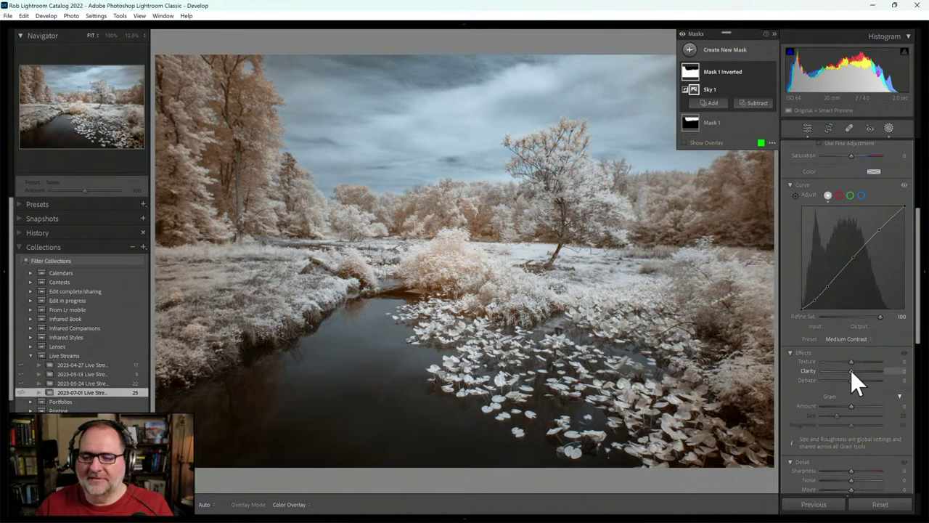
drag(851, 370, 843, 371)
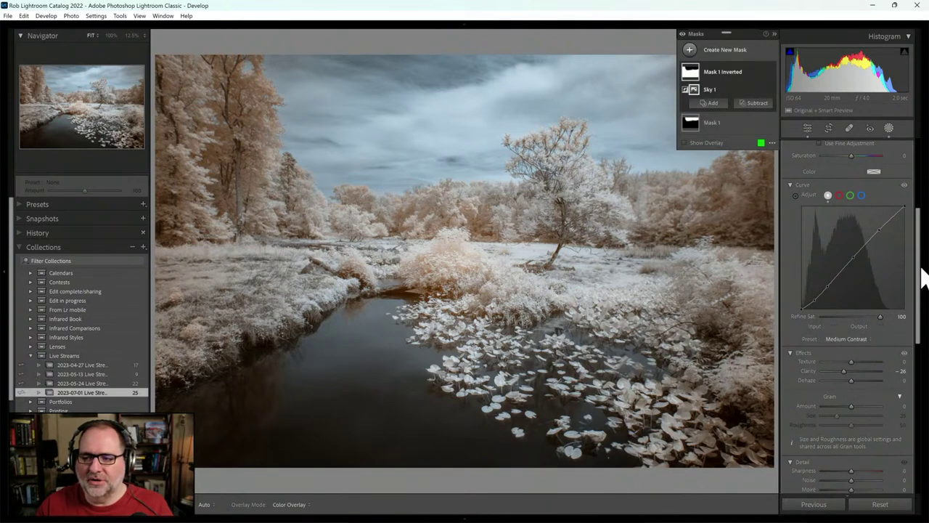
drag(923, 277, 915, 208)
drag(852, 230, 855, 231)
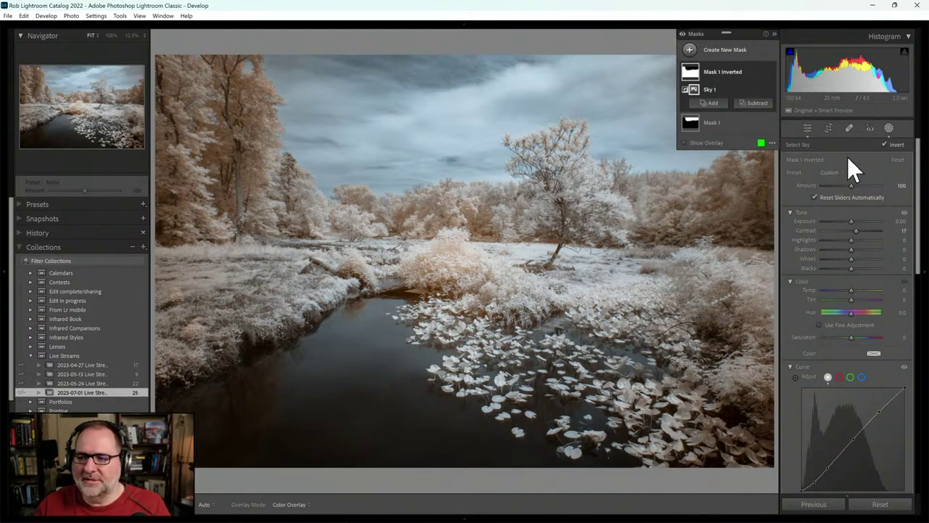
Leave masking and raise the creek photo's overall exposure to +2.35.
click(890, 128)
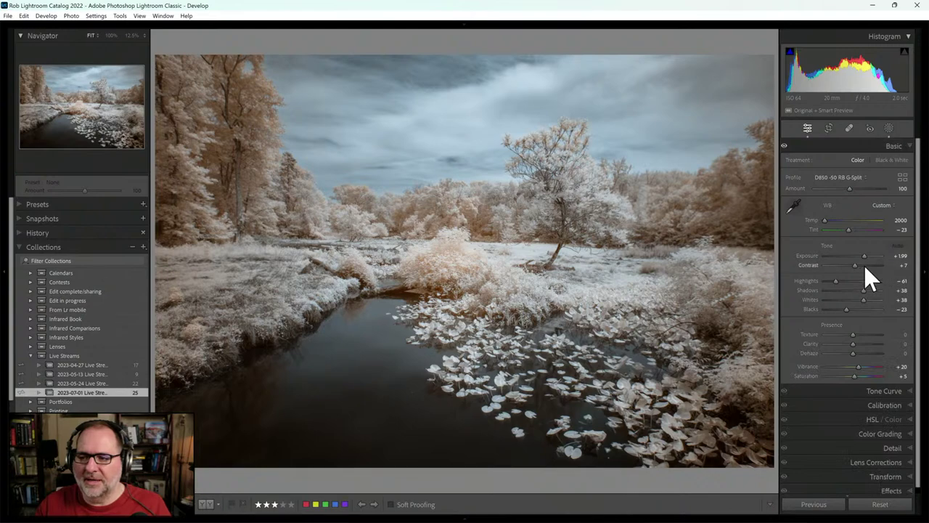
drag(863, 256, 865, 257)
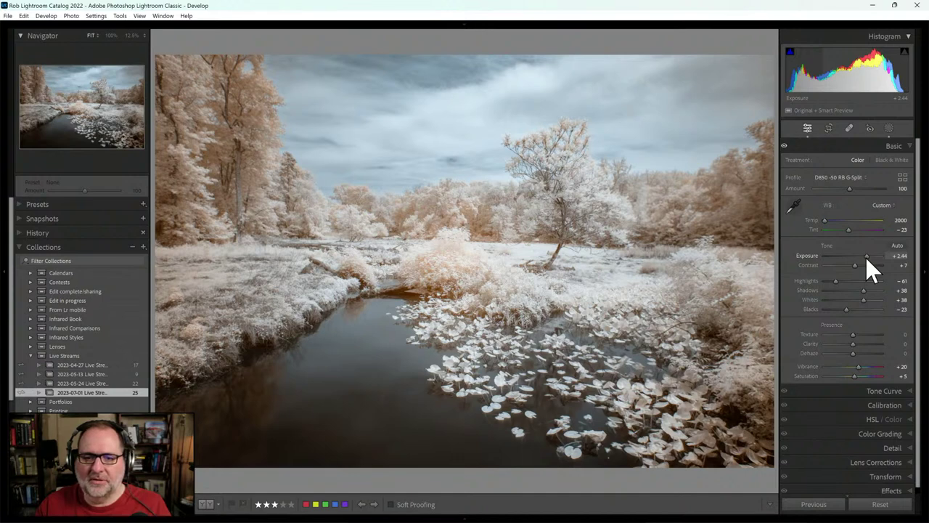
drag(865, 258, 865, 257)
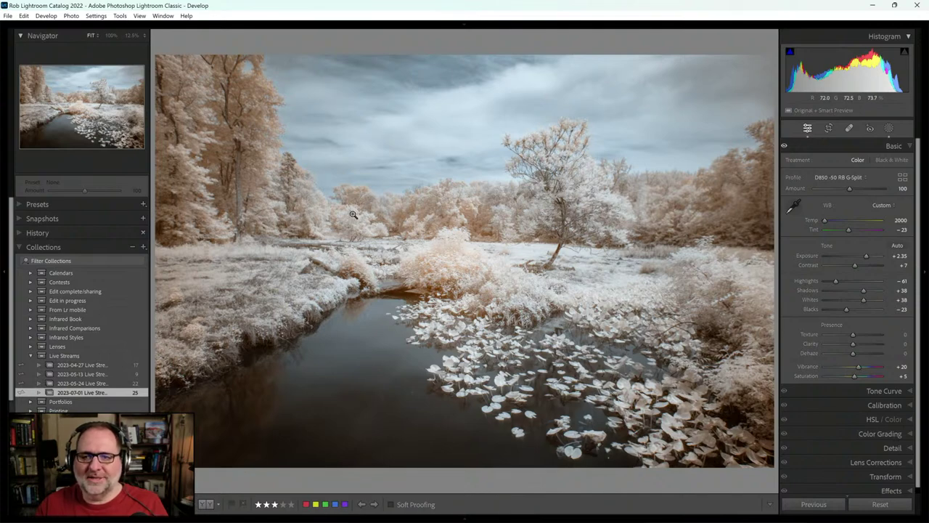
View the creek photo at 12.5%, try a post-crop vignette on it, and reset the vignette amount.
click(132, 36)
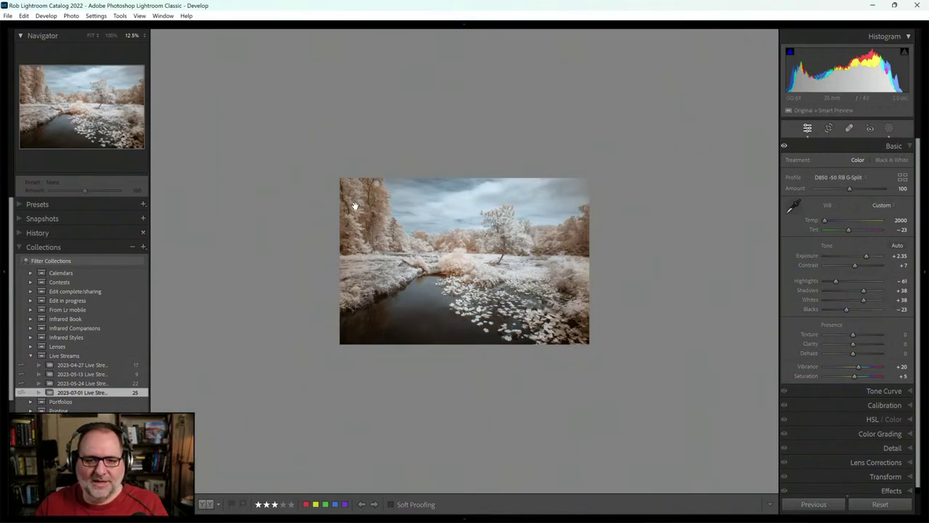
click(893, 147)
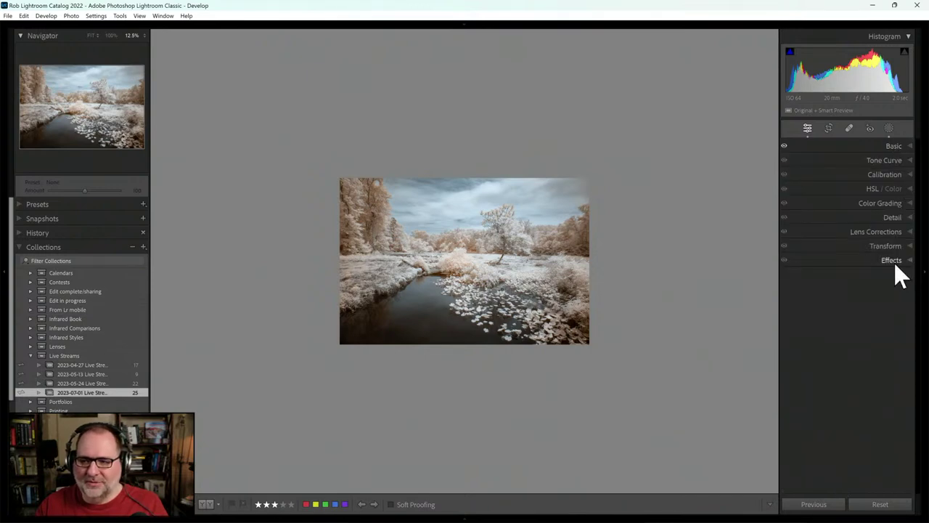
click(891, 244)
click(891, 244)
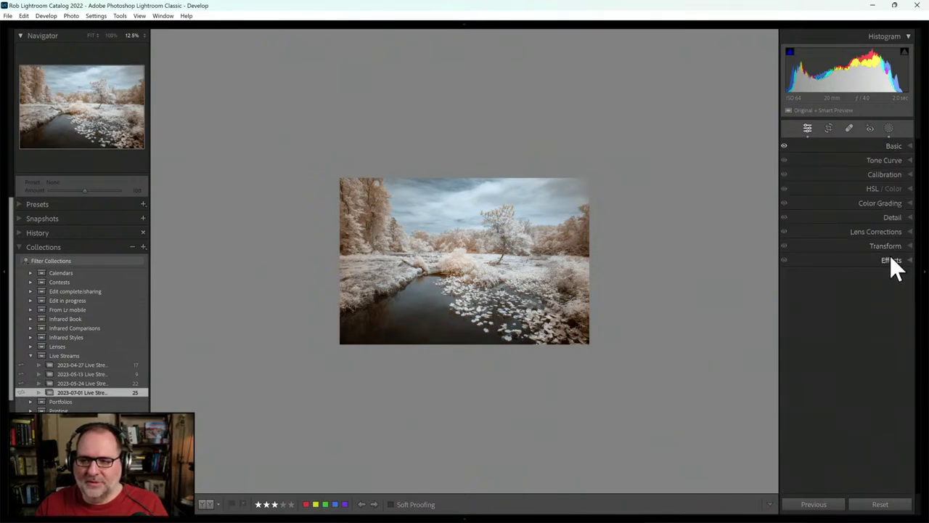
click(892, 260)
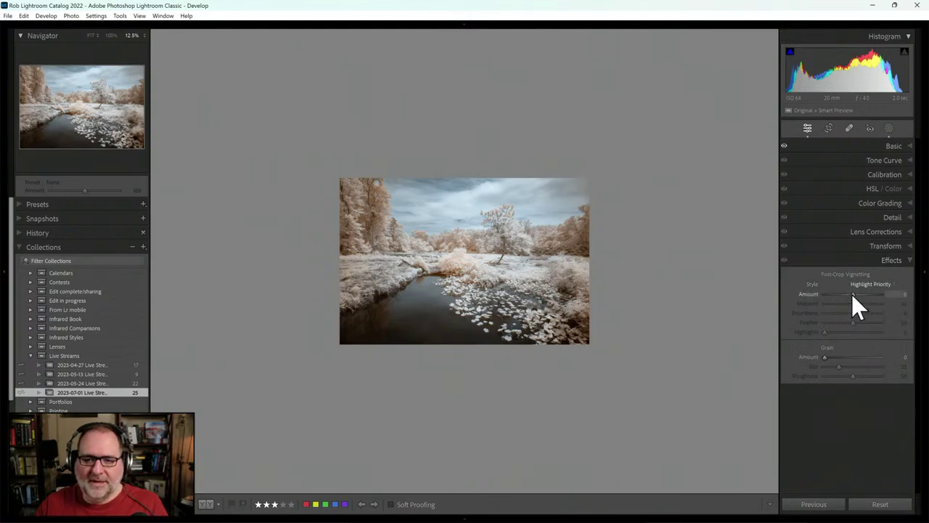
drag(851, 294, 852, 294)
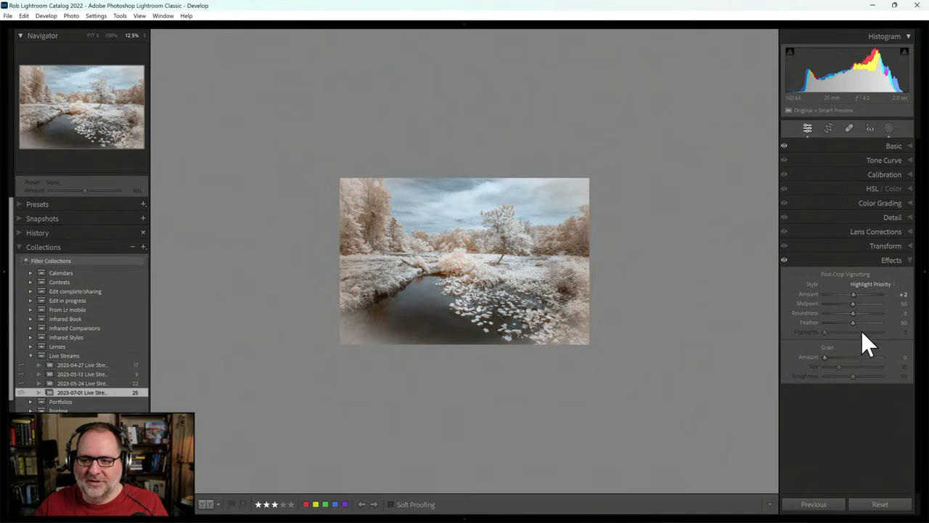
double_click(811, 293)
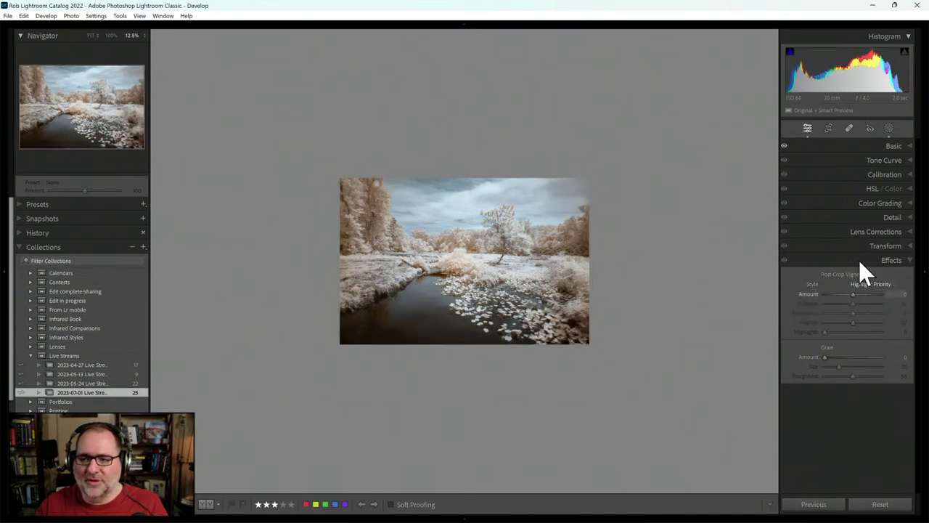
Create an inverted radial gradient mask centred on the creek photo, with exposure 0.37 and saturation -22.
click(889, 128)
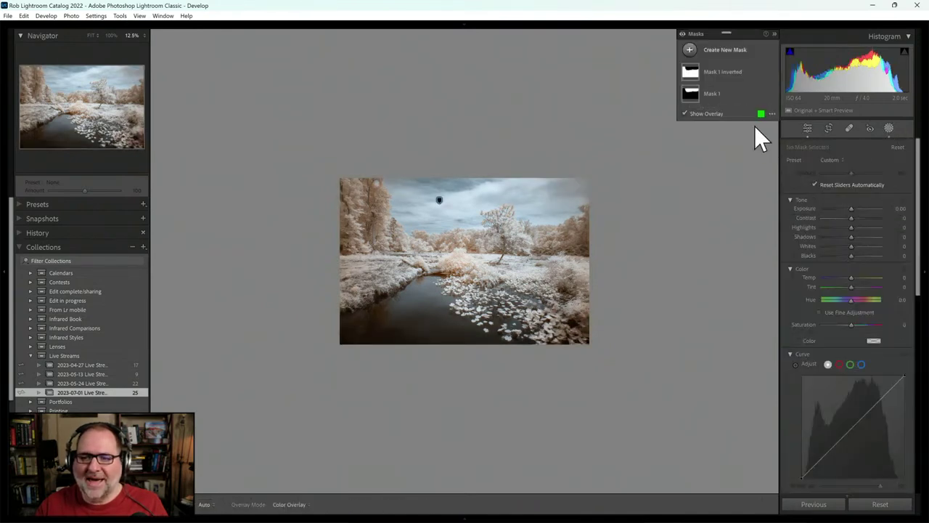
click(690, 50)
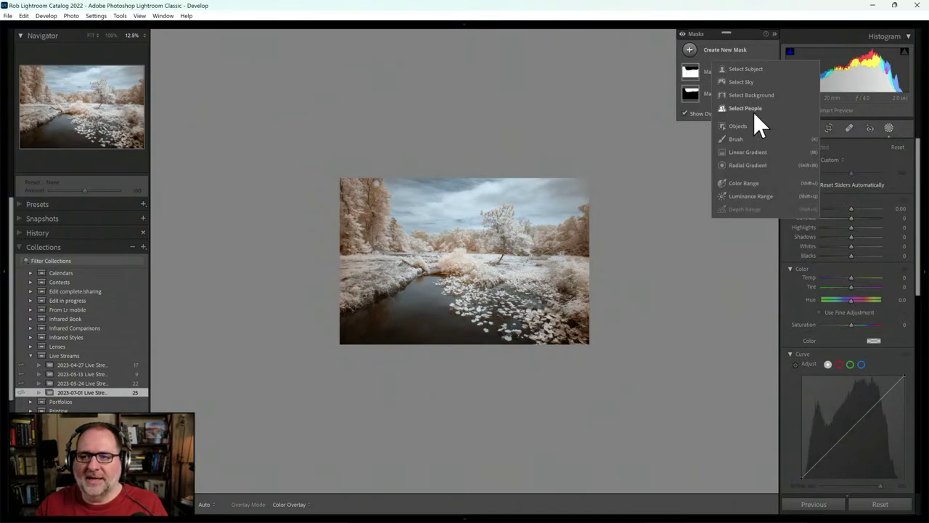
click(744, 164)
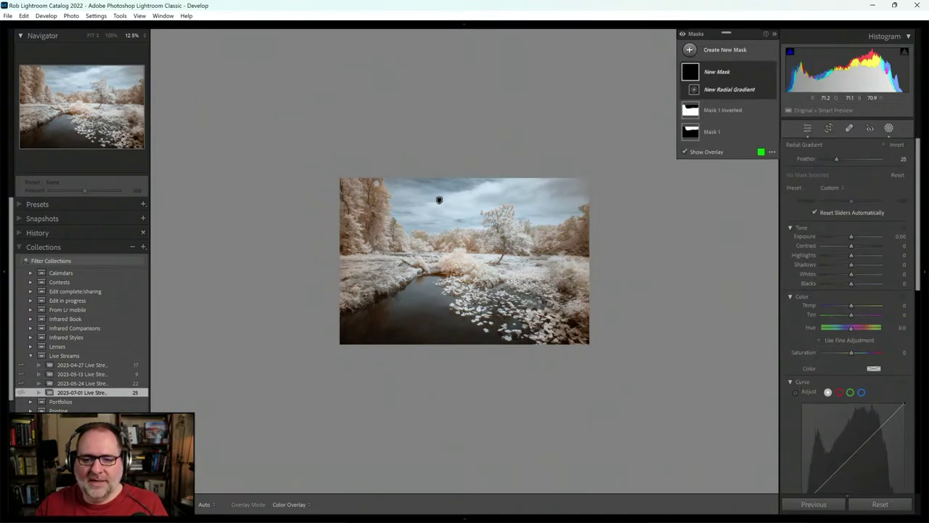
drag(463, 257, 573, 370)
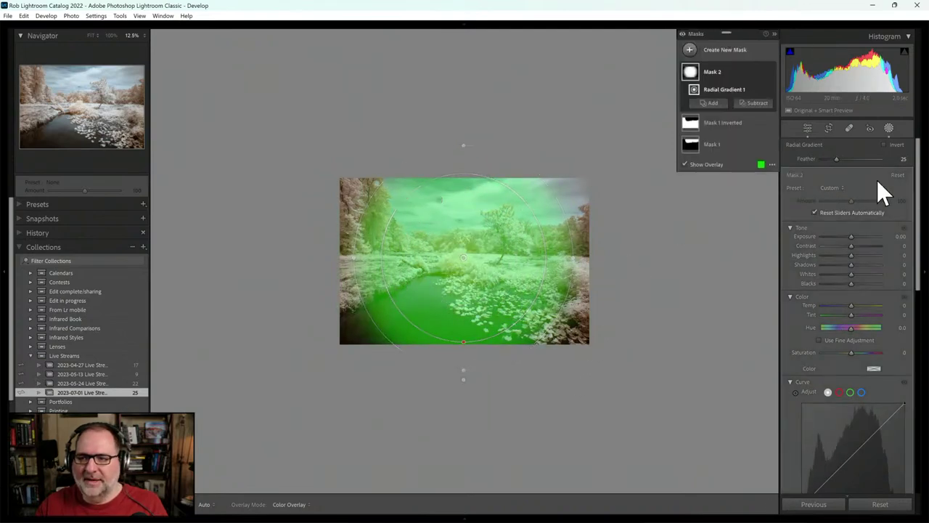
click(884, 144)
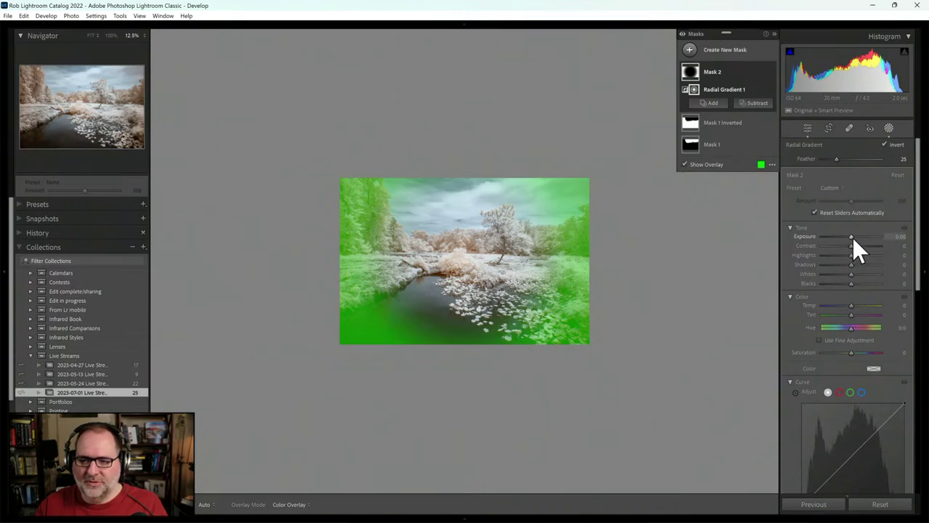
drag(852, 237, 853, 239)
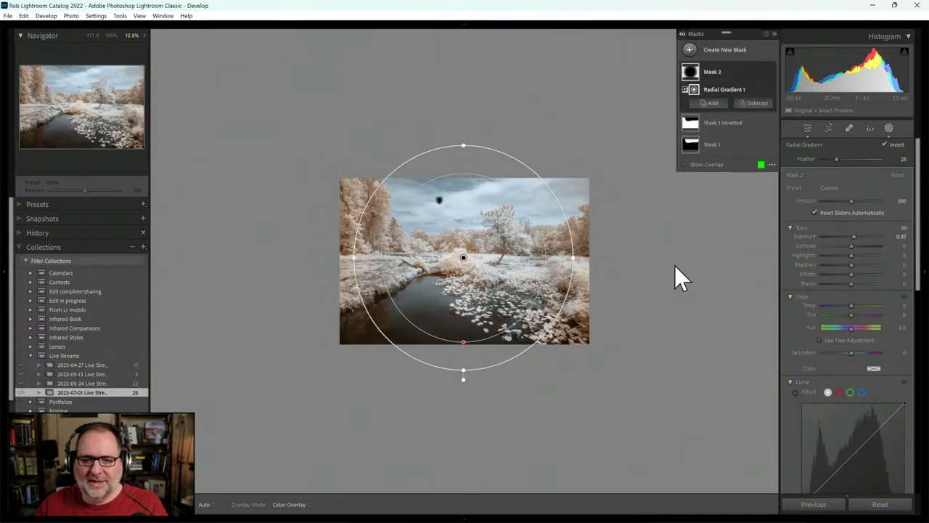
drag(850, 353, 843, 354)
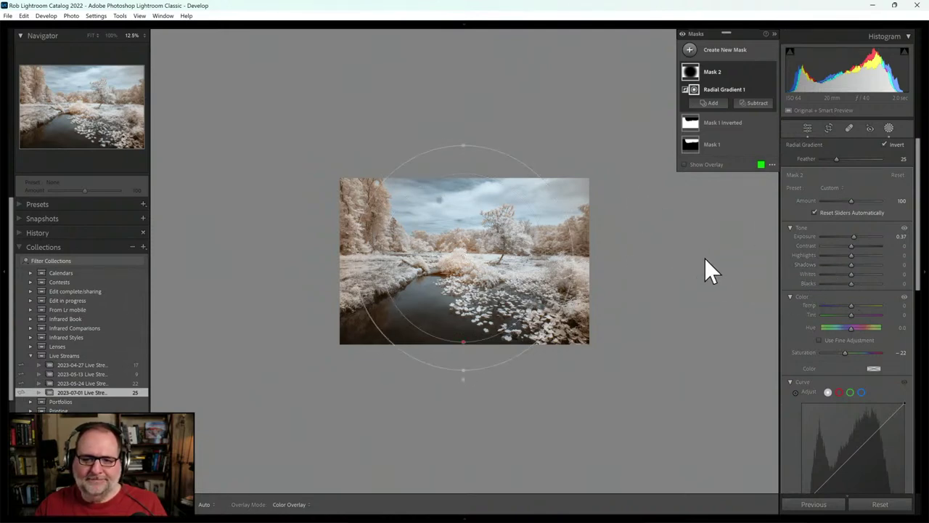
Duplicate and invert the radial mask, set the copy's saturation to 32, and review the photo at 12.5% and fitted size.
right_click(717, 72)
click(767, 103)
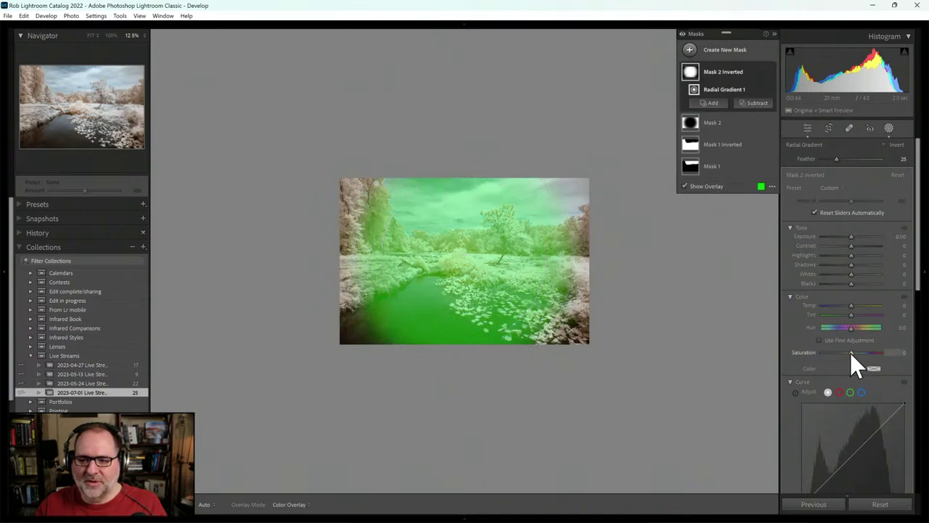
drag(851, 354, 861, 355)
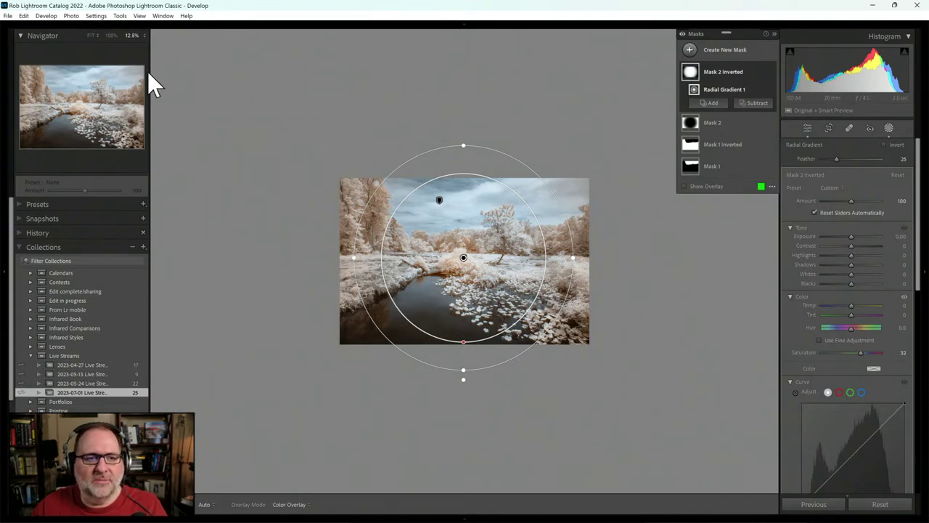
click(90, 34)
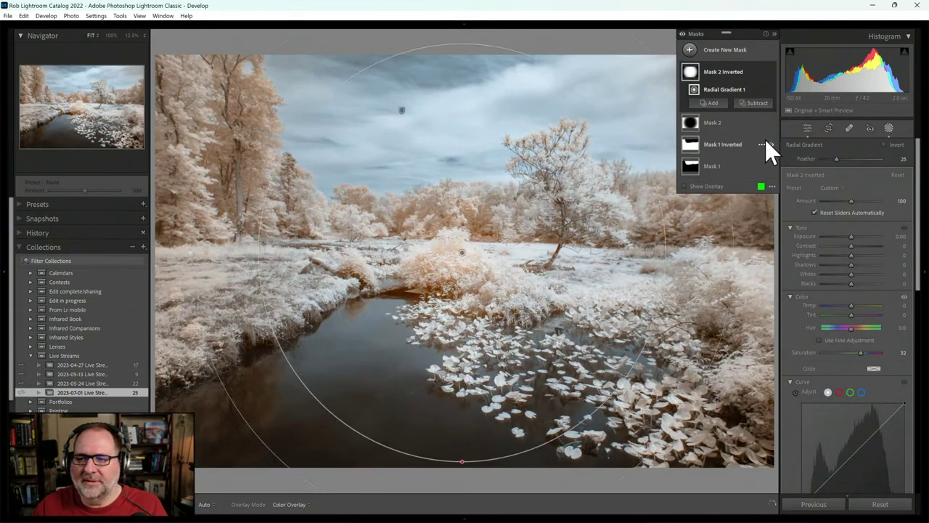
click(889, 127)
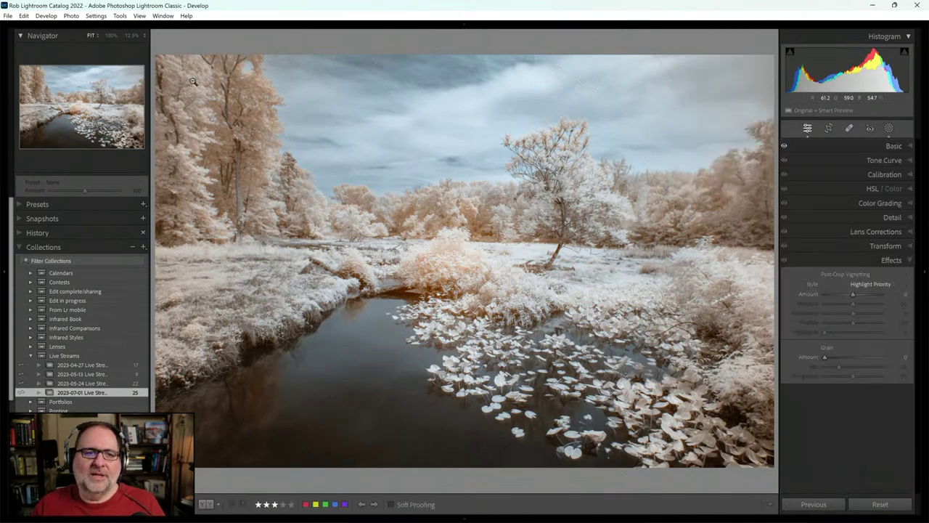
click(132, 34)
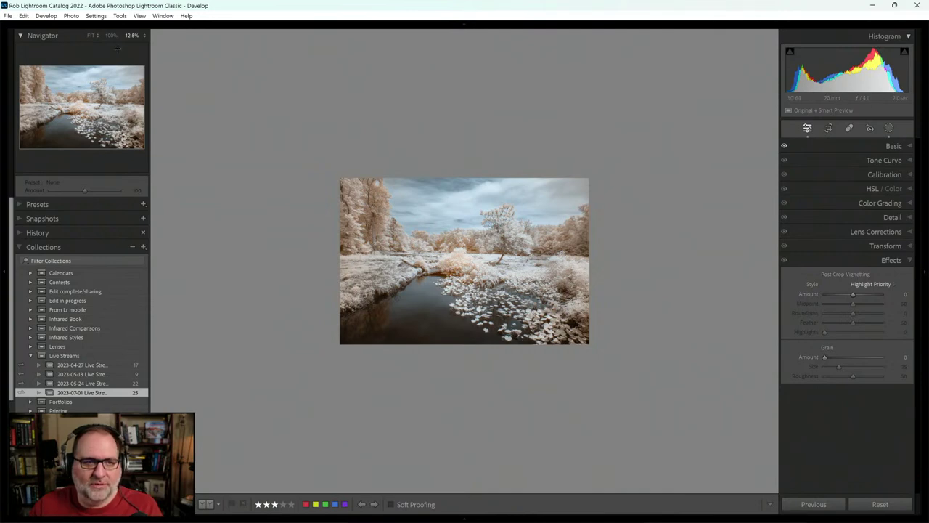
click(92, 36)
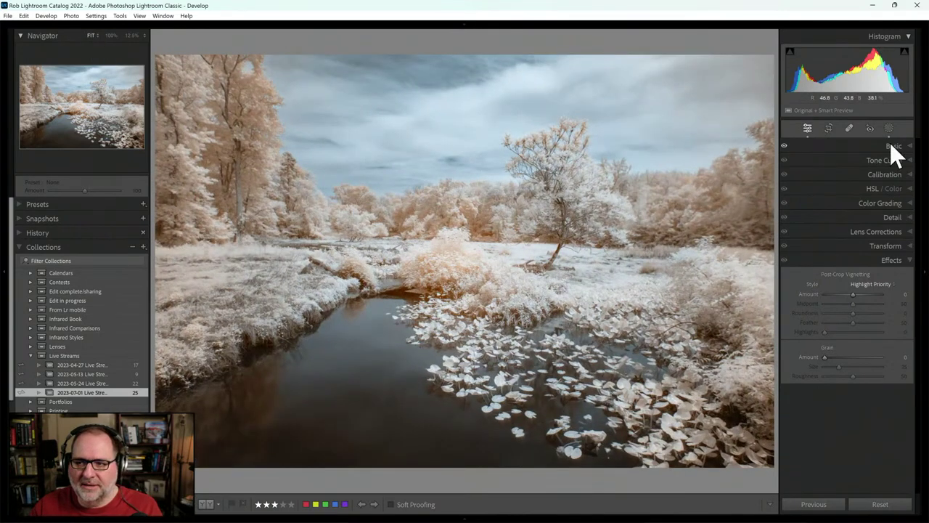
Create a brush mask with size 14.0 and feather 61 and paint it over the lily pads in the creek.
click(889, 127)
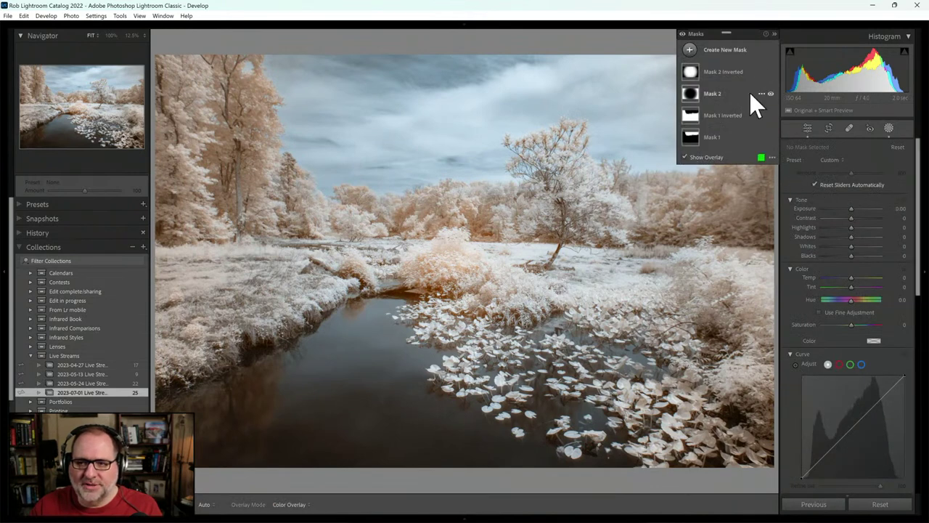
click(689, 50)
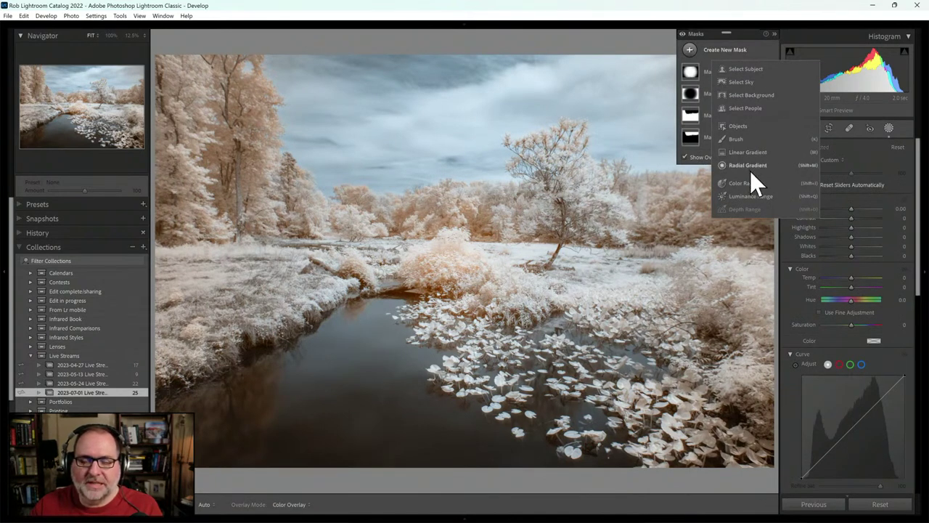
click(736, 137)
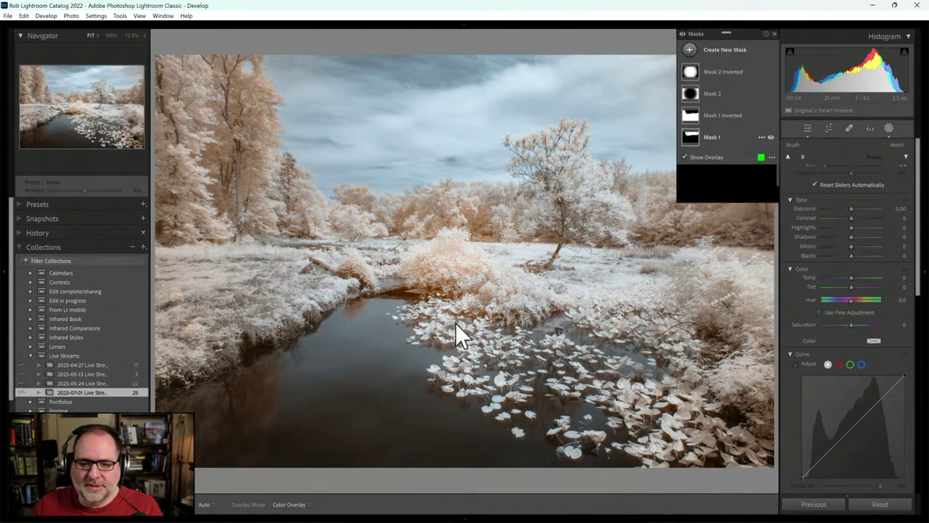
scroll(447, 330, up, 4)
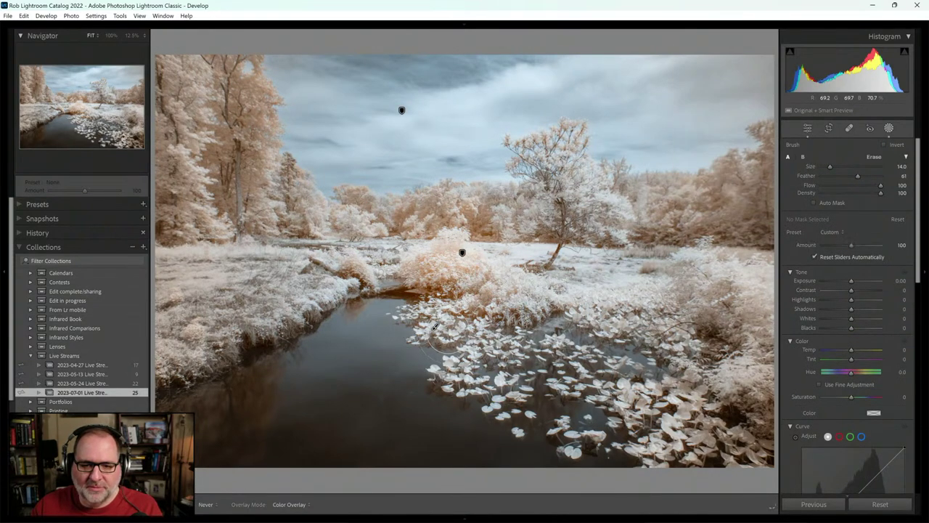
drag(446, 330, 434, 326)
mouse_move(496, 403)
mouse_down()
mouse_move(608, 446)
mouse_move(673, 461)
mouse_move(733, 457)
mouse_move(597, 356)
mouse_move(517, 349)
mouse_move(630, 428)
mouse_move(581, 395)
mouse_up()
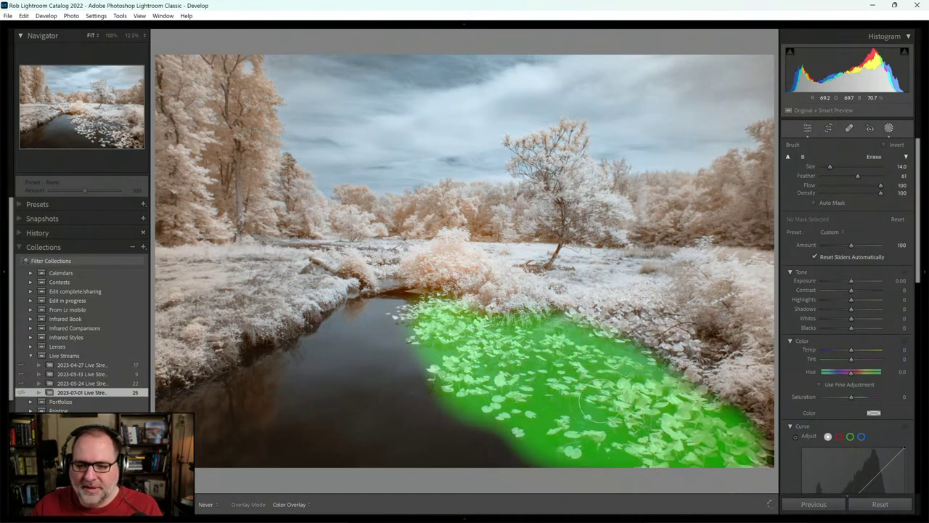
mouse_move(417, 312)
mouse_down()
mouse_move(402, 319)
mouse_move(435, 384)
mouse_up()
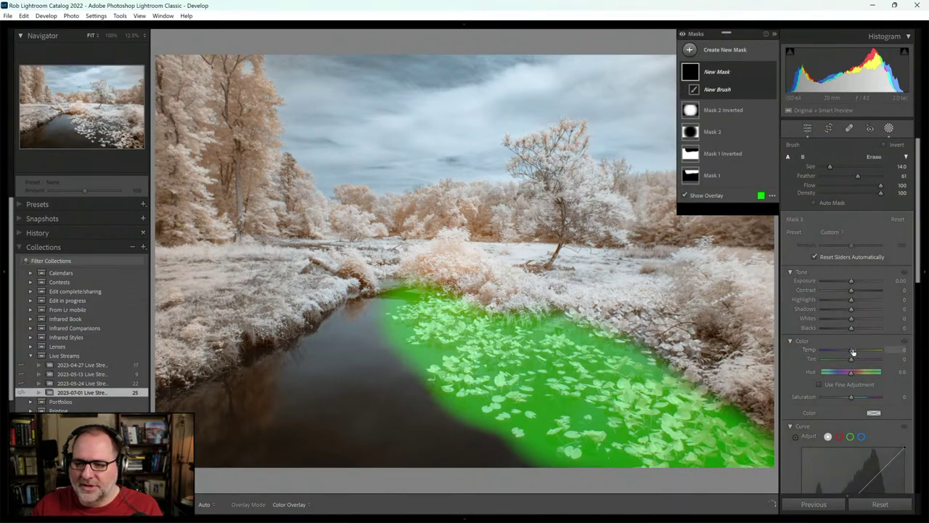
Raise the lily pad mask's Clarity to 24 and leave masking.
drag(918, 248, 920, 331)
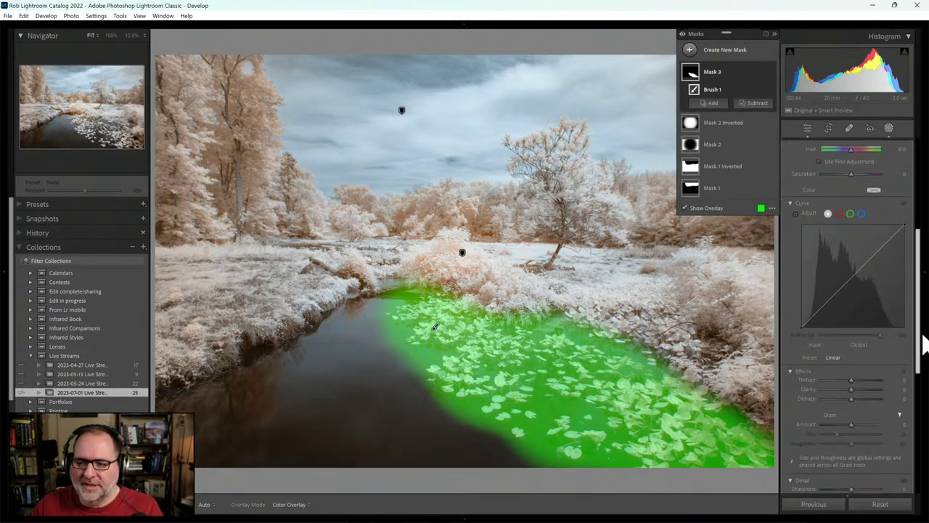
drag(852, 390, 857, 391)
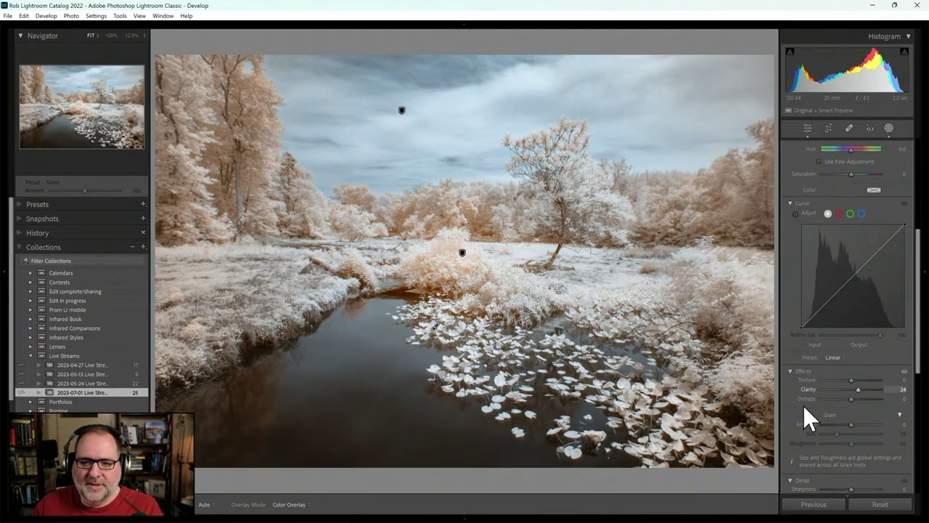
click(889, 129)
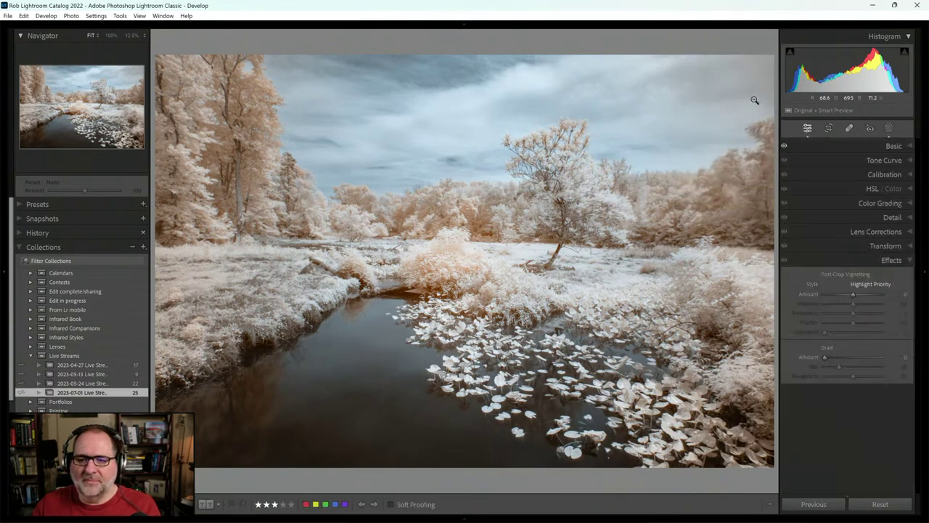
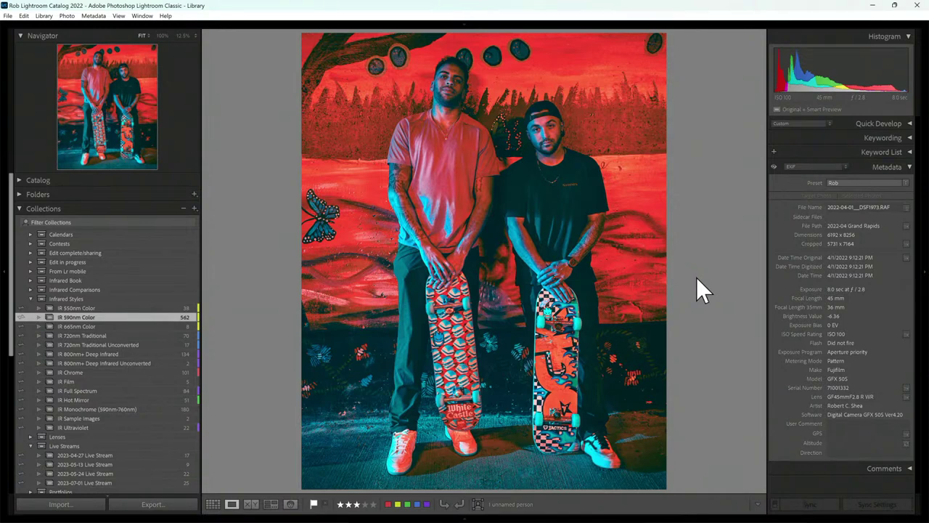
Open the skateboarders photo for developing and save a snapshot under the default date-and-time name.
key(d)
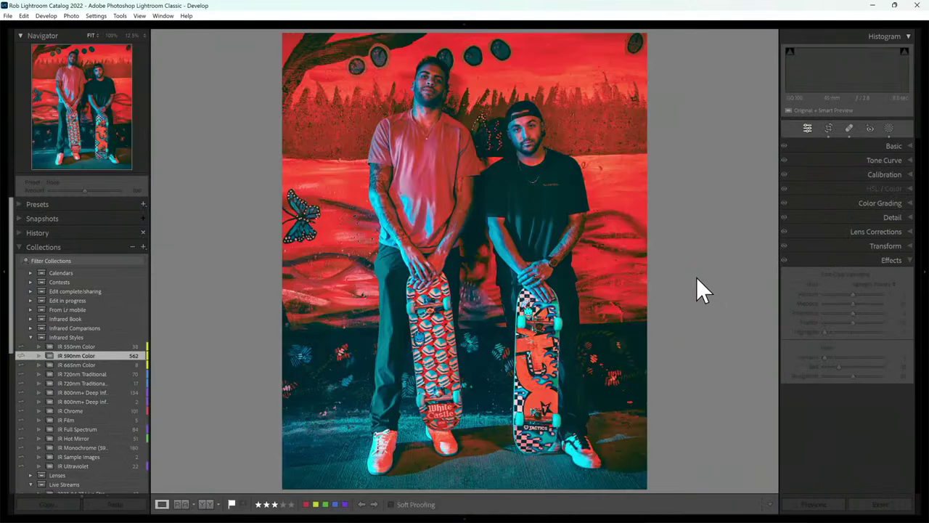
click(142, 217)
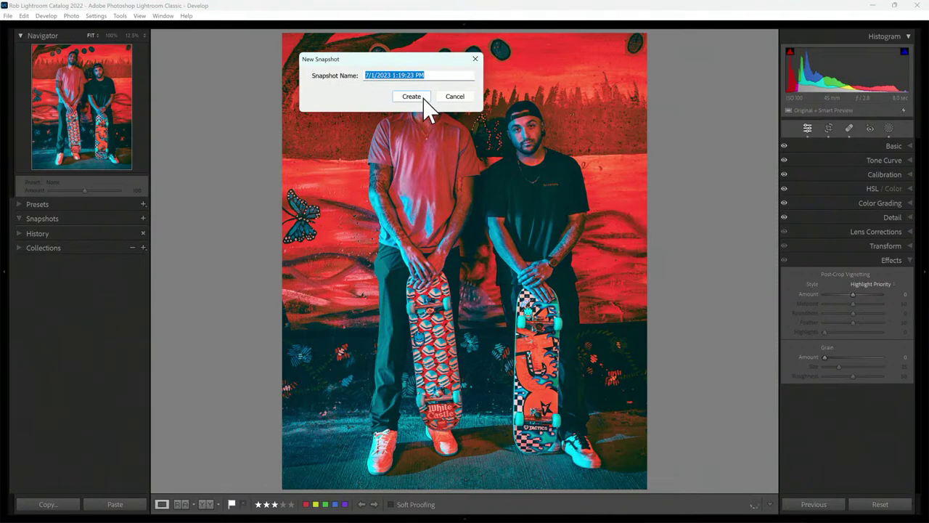
click(423, 99)
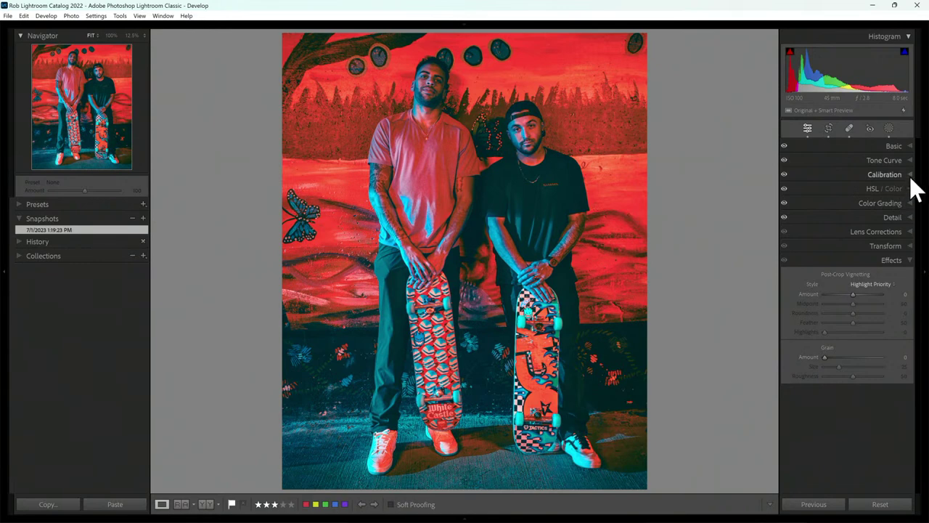
Reset the shadows and highlights tints in the skateboarders photo's Color Grading.
click(911, 205)
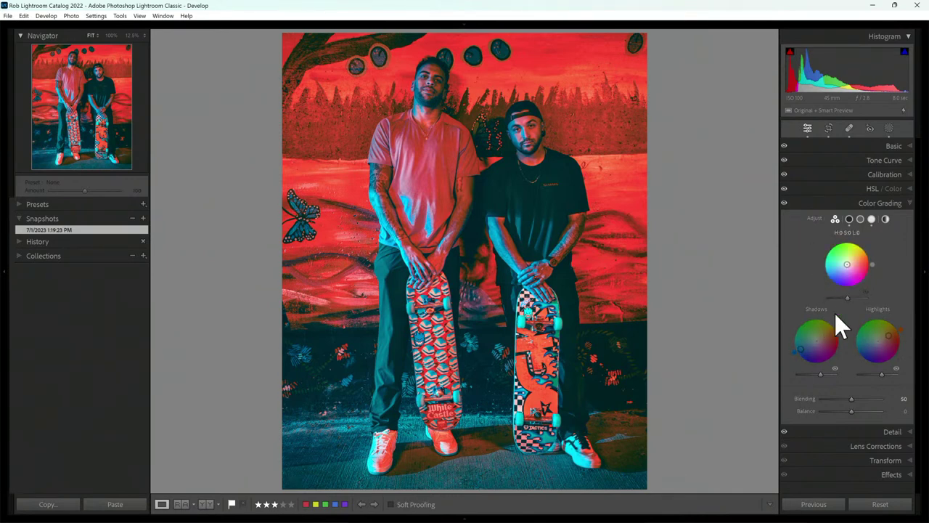
click(817, 341)
click(877, 341)
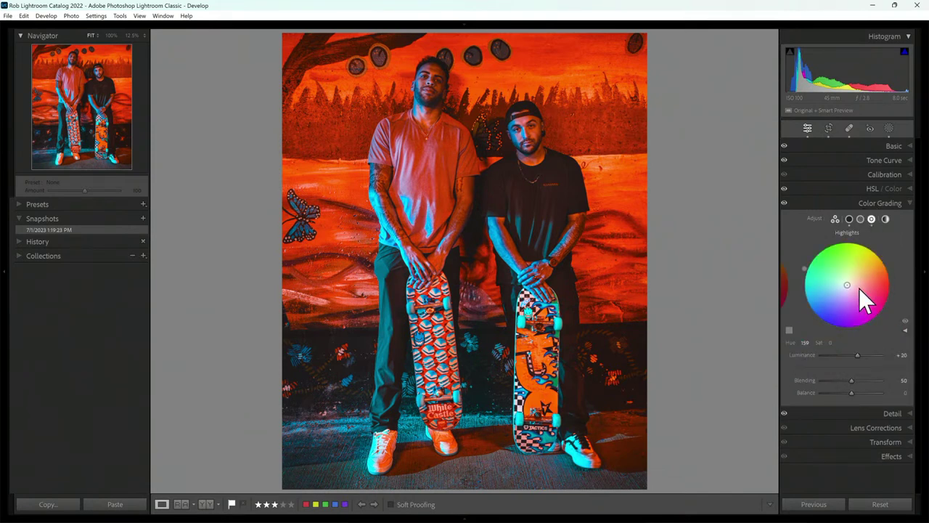
Tint the color-graded highlights orange with hue 24 and saturation 79, and close the color picker.
click(788, 331)
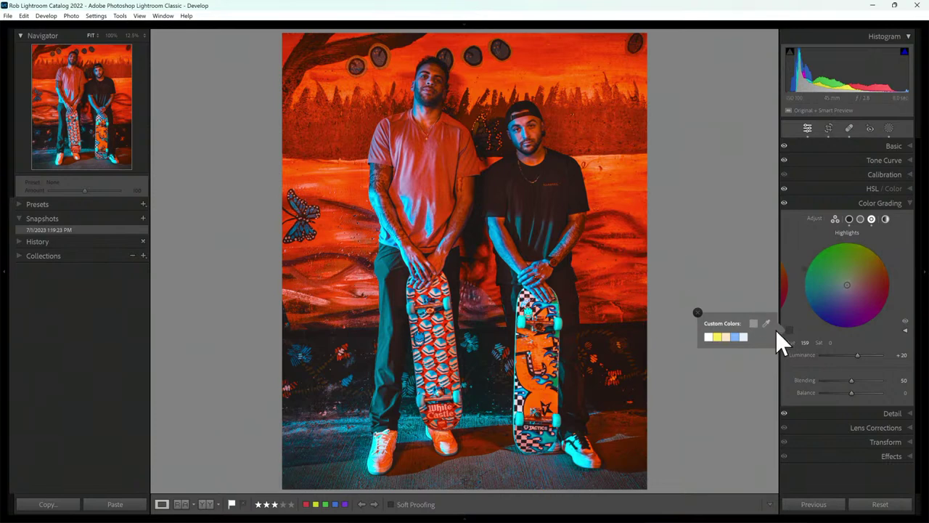
mouse_move(771, 325)
mouse_down()
mouse_move(646, 195)
mouse_move(614, 184)
mouse_move(620, 191)
mouse_up()
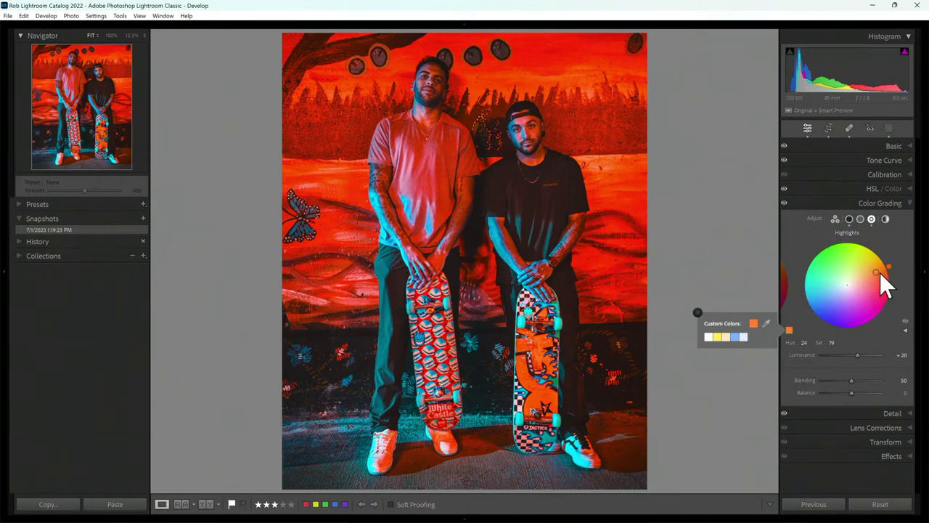
click(696, 313)
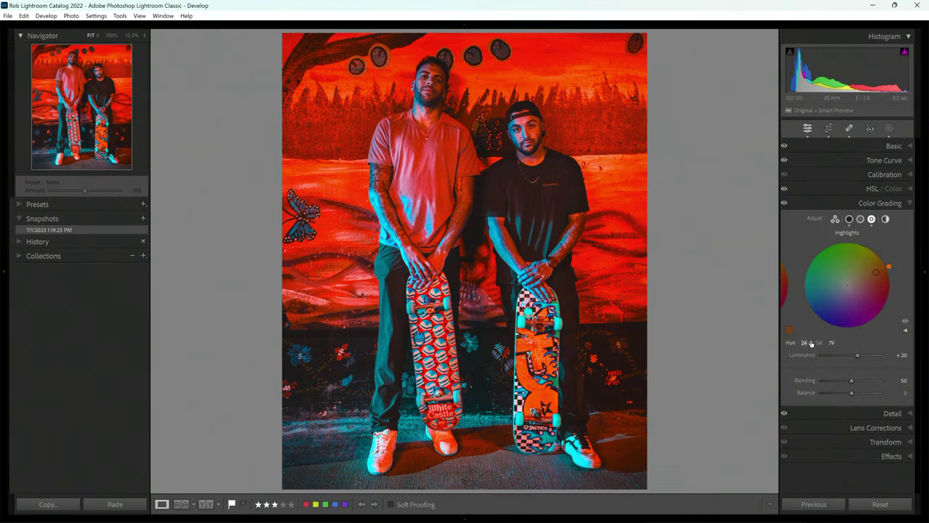
Try the complementary highlights hue 204 and vary its saturation from 94 down to 60.
click(811, 344)
text(204)
key(Return)
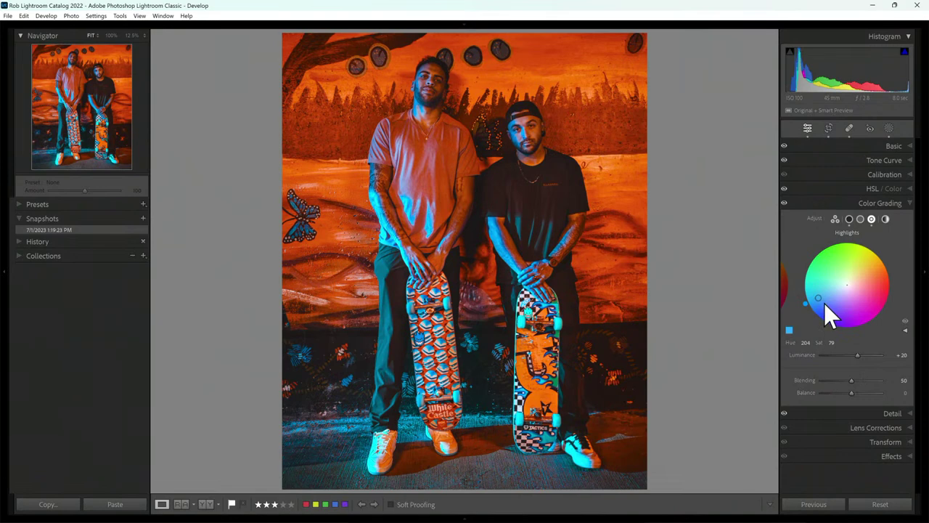
mouse_move(818, 298)
mouse_down()
mouse_move(846, 284)
mouse_move(814, 298)
mouse_up()
drag(818, 302, 827, 296)
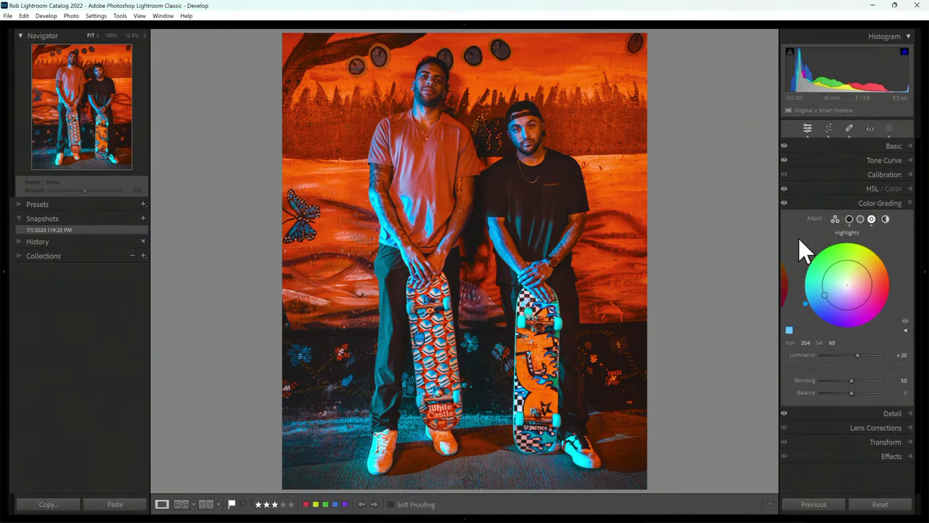
Undo the highlights saturation and hue 204 changes, and close Color Grading.
key(ctrl+z)
key(ctrl+z)
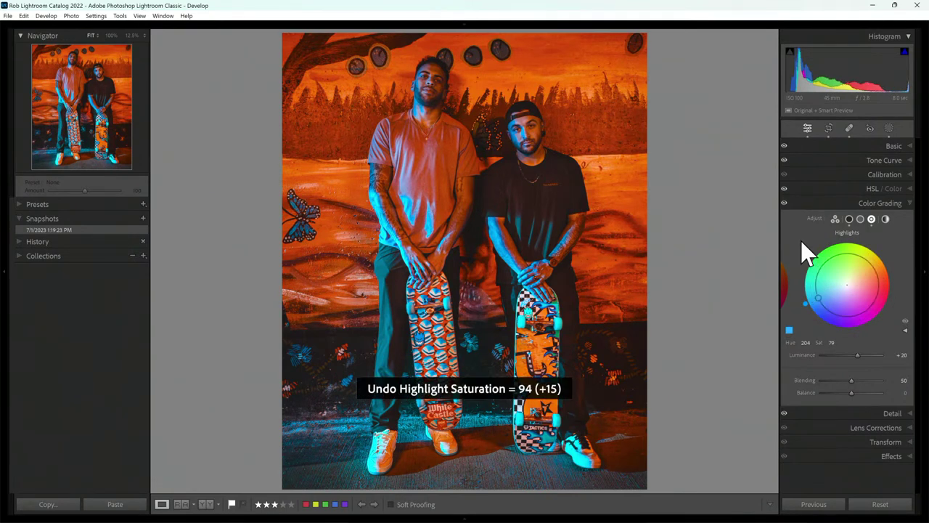
key(ctrl+z)
click(834, 219)
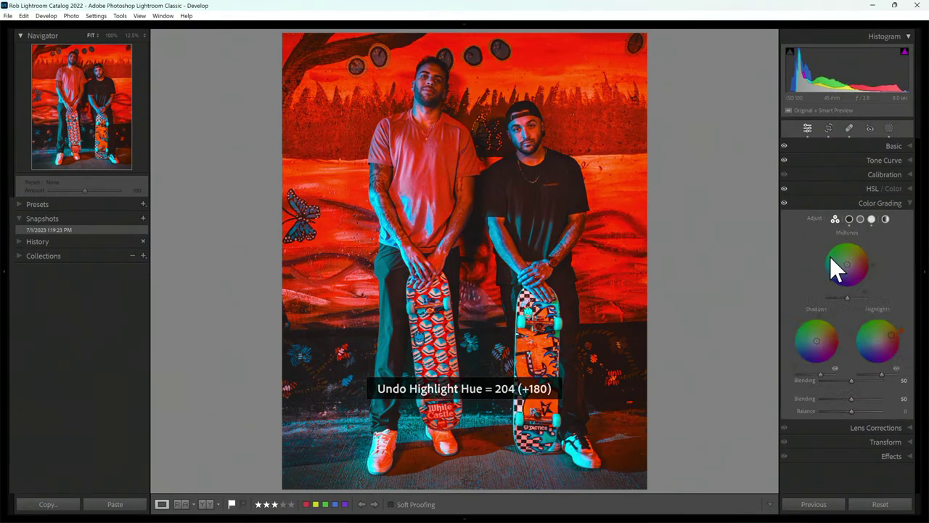
click(893, 203)
Create a Color Range mask sampled from the red upper area of the mural, with Refine at 26.
click(890, 128)
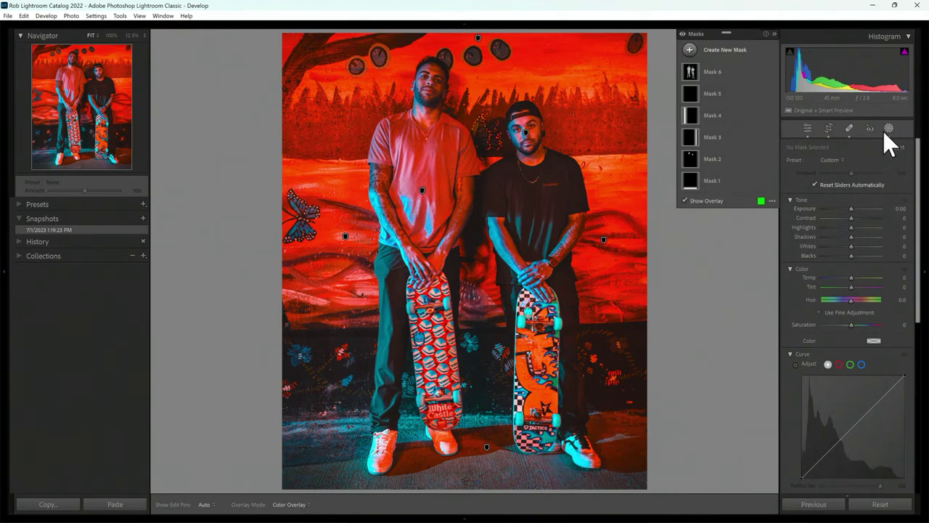
click(700, 51)
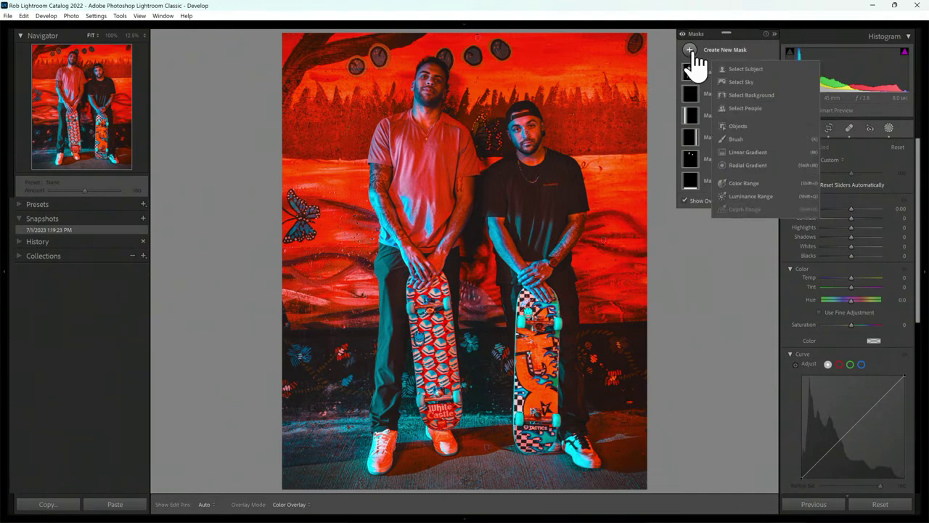
click(744, 182)
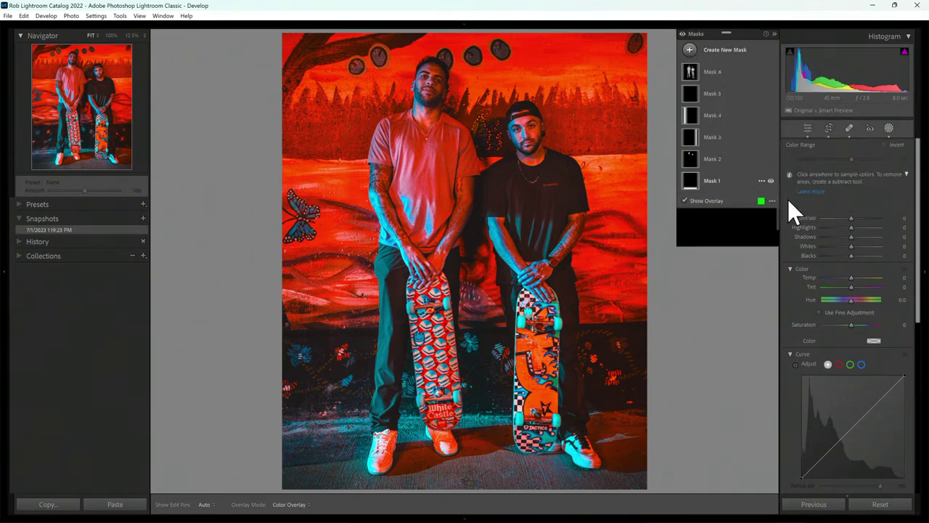
mouse_move(720, 218)
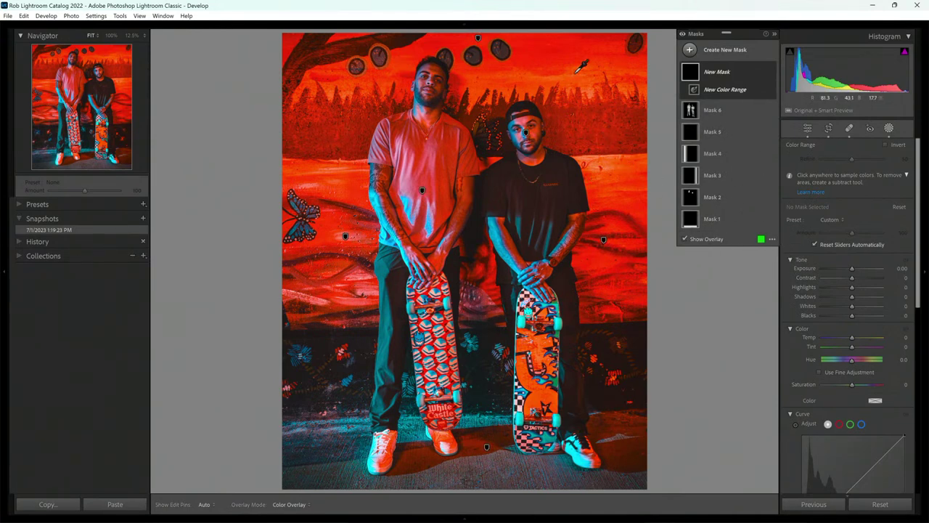
drag(529, 45, 621, 93)
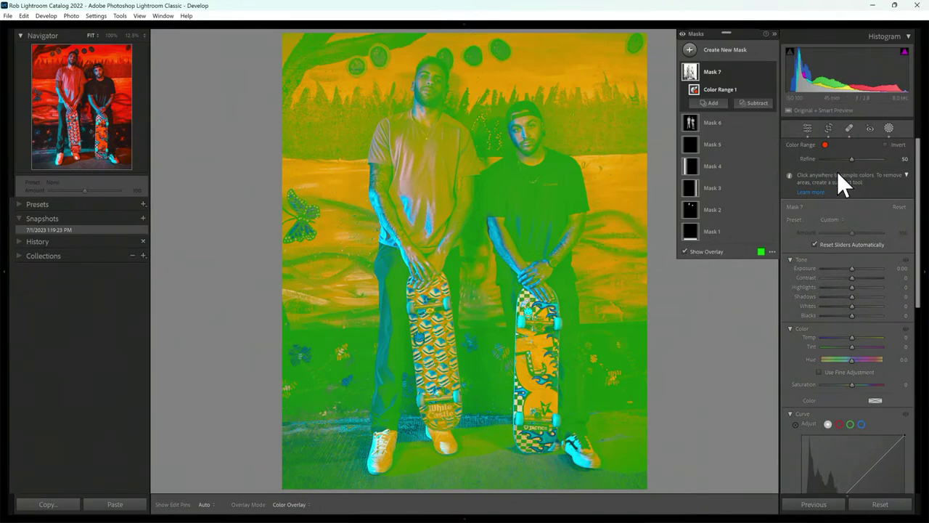
mouse_move(851, 159)
mouse_down()
mouse_move(813, 161)
mouse_move(836, 162)
mouse_up()
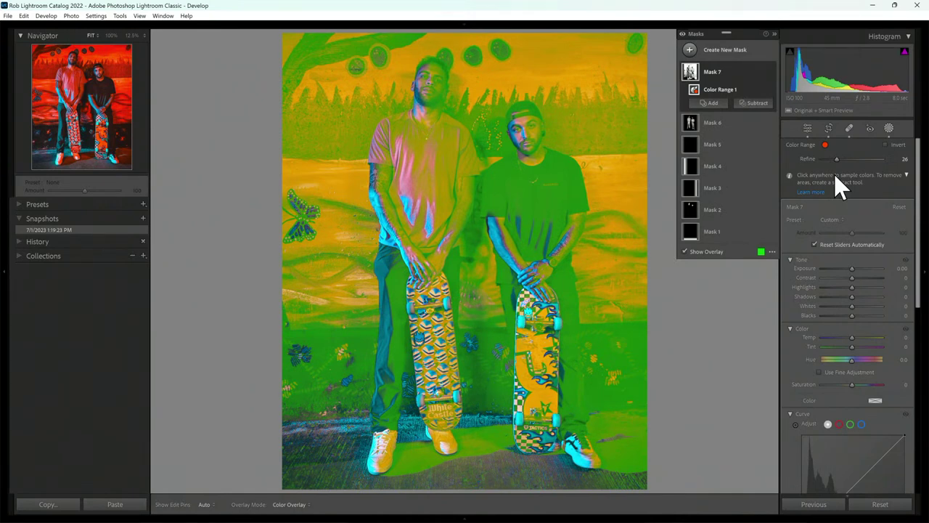
Set the Color Range mask's Temp to 38 and Tint to -17, and readjust Refine to about 28.
drag(917, 185, 918, 207)
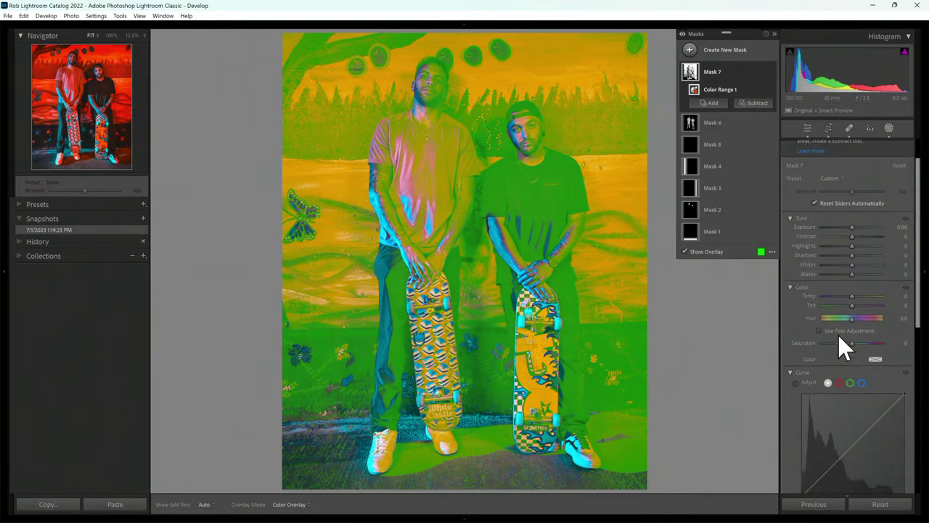
mouse_move(851, 296)
mouse_down()
mouse_move(837, 297)
mouse_move(868, 301)
mouse_up()
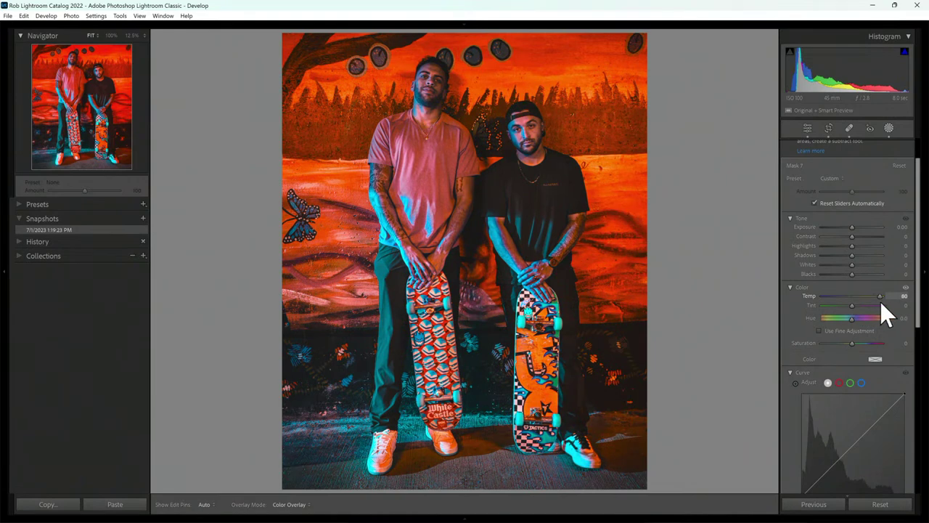
drag(832, 305, 861, 297)
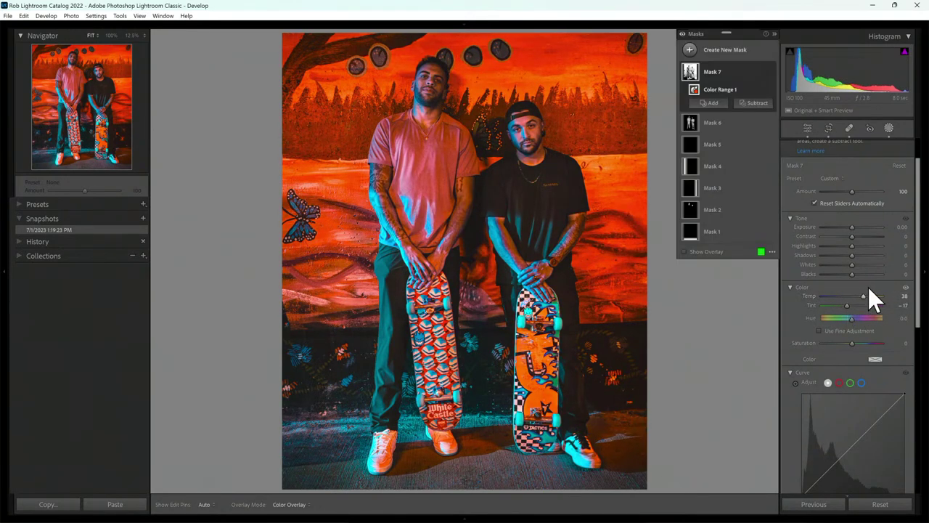
scroll(870, 286, up, 2)
drag(835, 159, 834, 160)
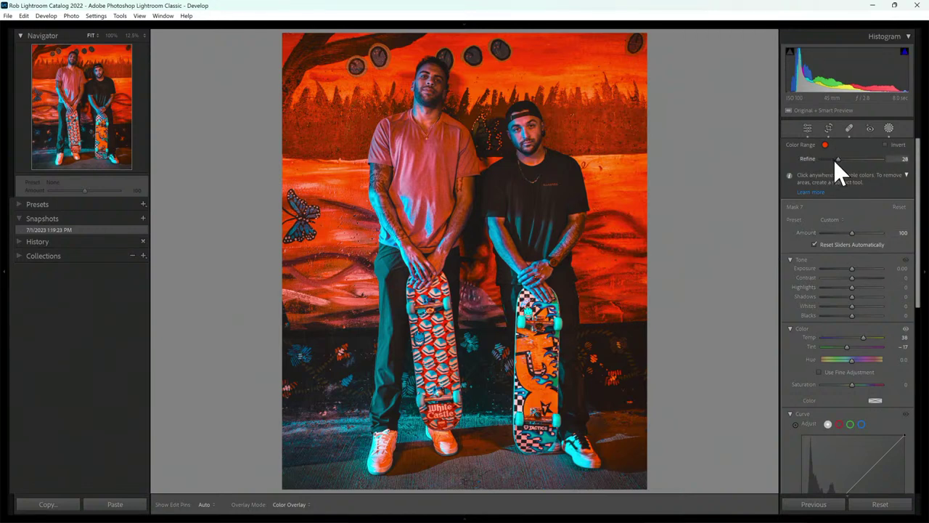
Shift the Color Range mask's Hue, trying -46.2 and settling on 86.2 to turn the mural magenta.
drag(918, 208, 917, 247)
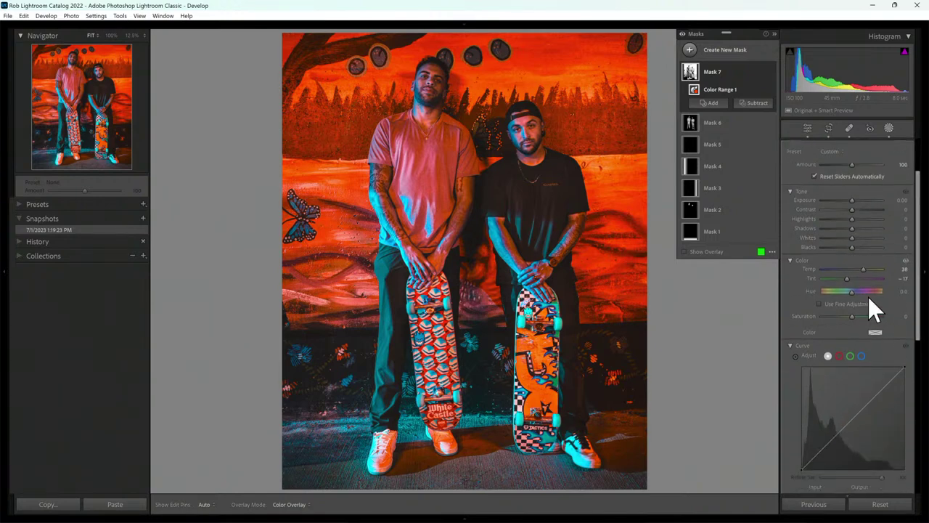
drag(851, 299, 866, 294)
drag(866, 292, 844, 293)
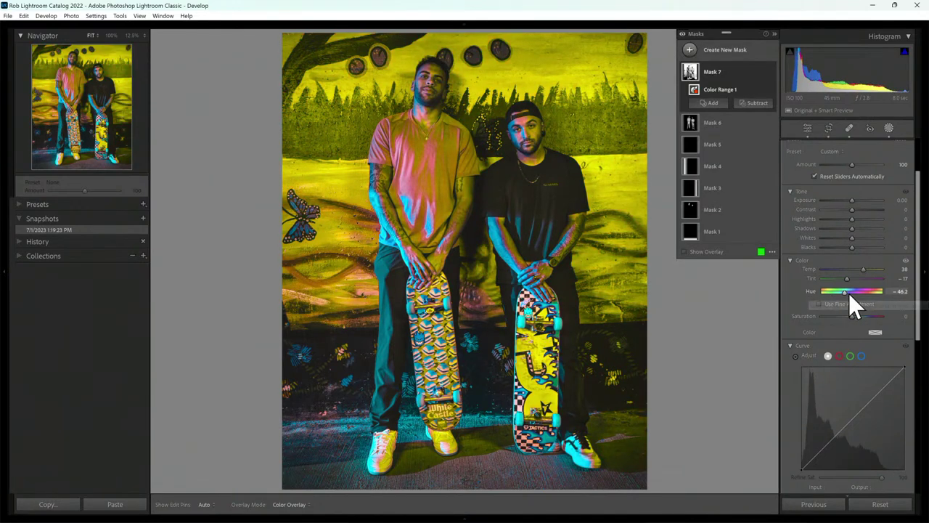
drag(844, 291, 865, 298)
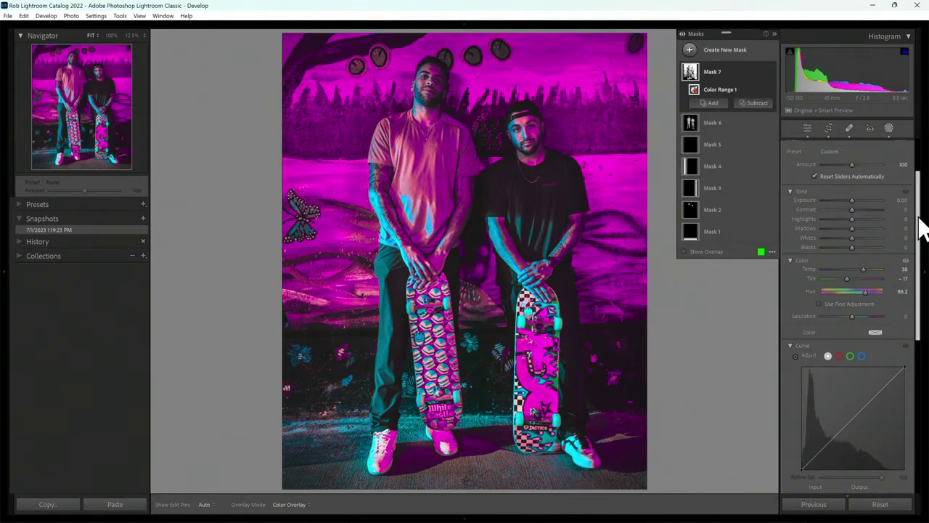
Hide the magenta Color Range mask and create a Luminance Range mask sampled from the upper part of the mural.
drag(920, 224, 919, 176)
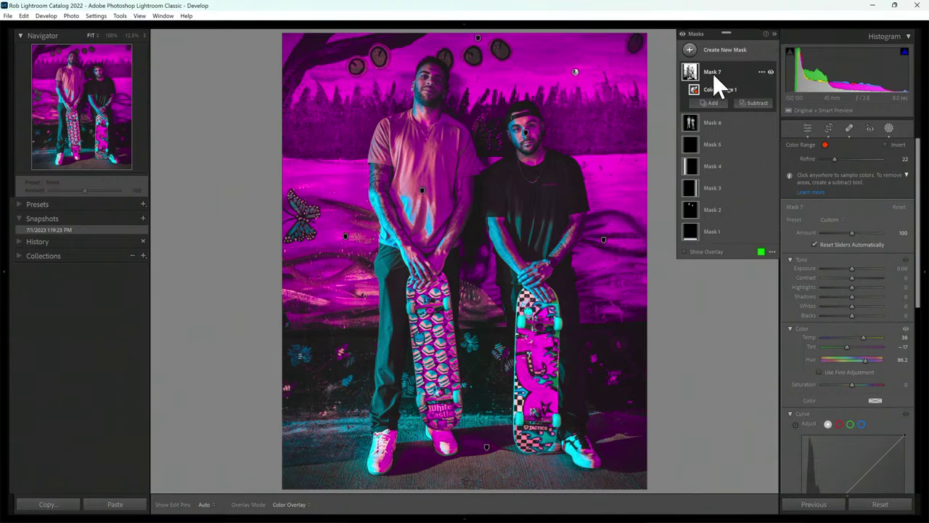
click(770, 71)
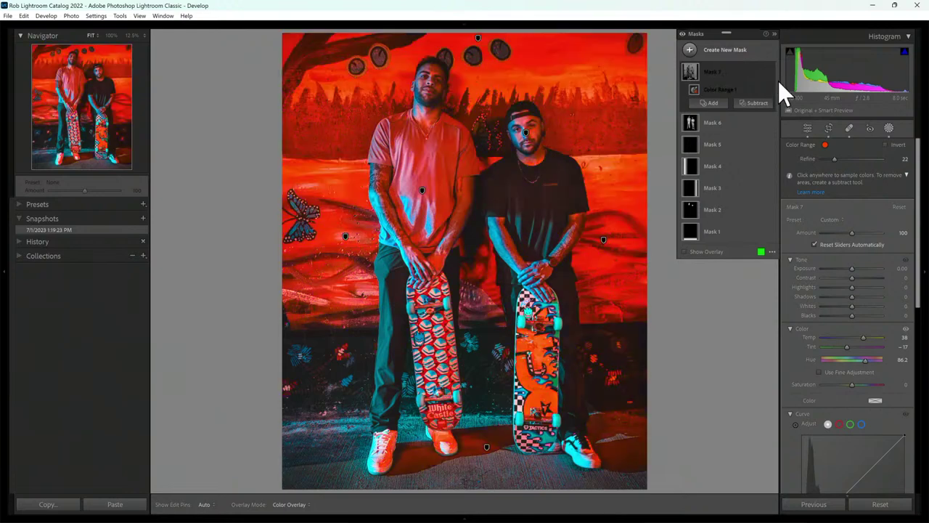
click(690, 50)
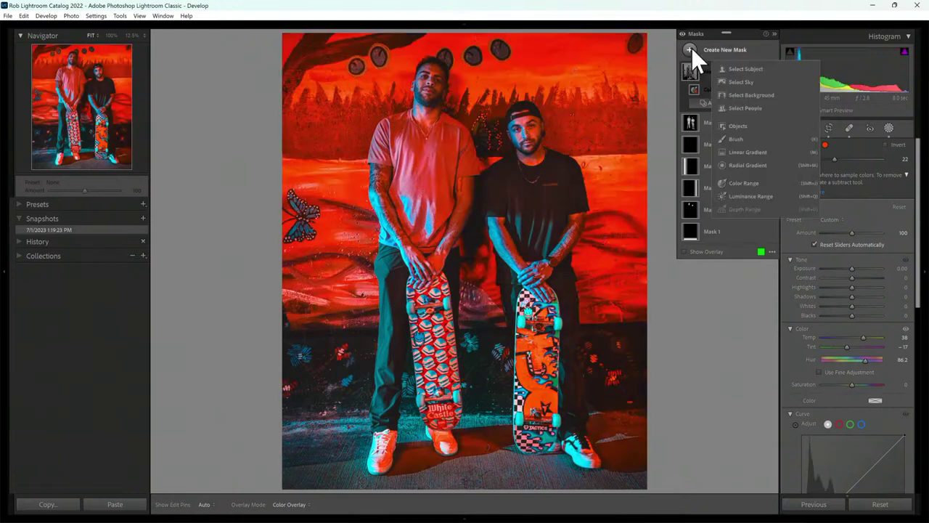
click(745, 195)
key(Escape)
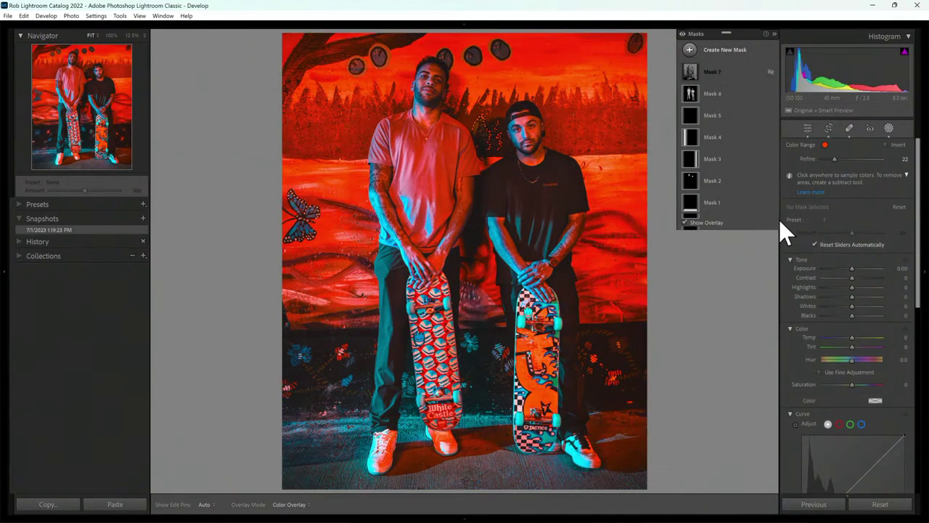
key(shift+q)
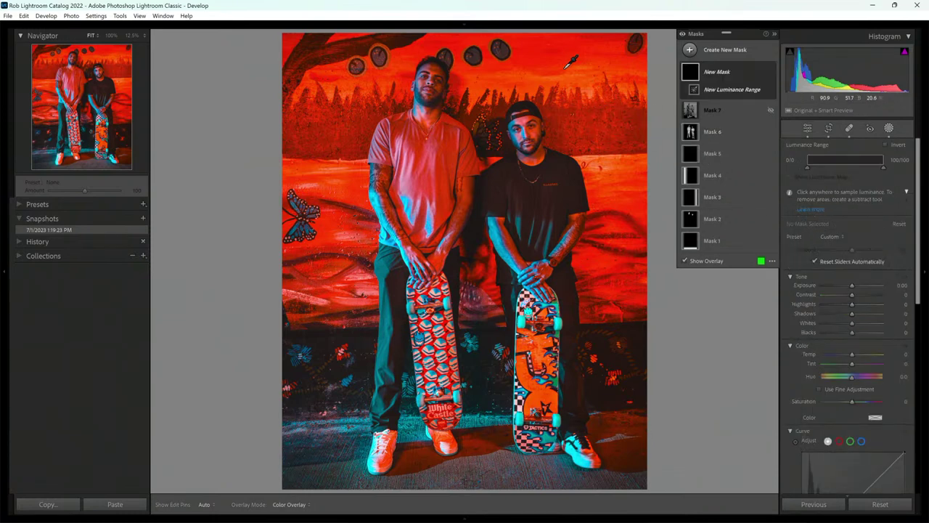
drag(553, 60, 621, 125)
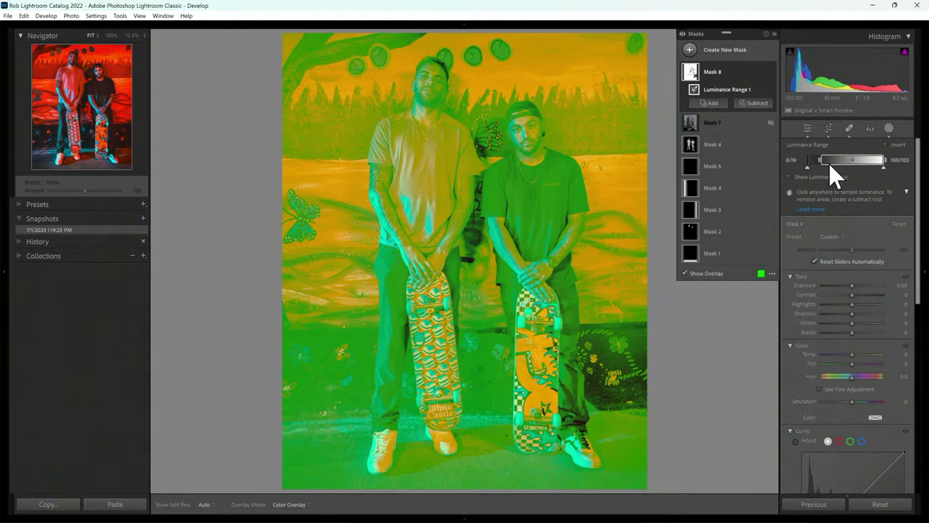
Try different brightness bands for the Luminance Range mask, then restrict it to the shadows at 0/0 to 19/36.
drag(818, 158, 871, 160)
drag(811, 165, 844, 169)
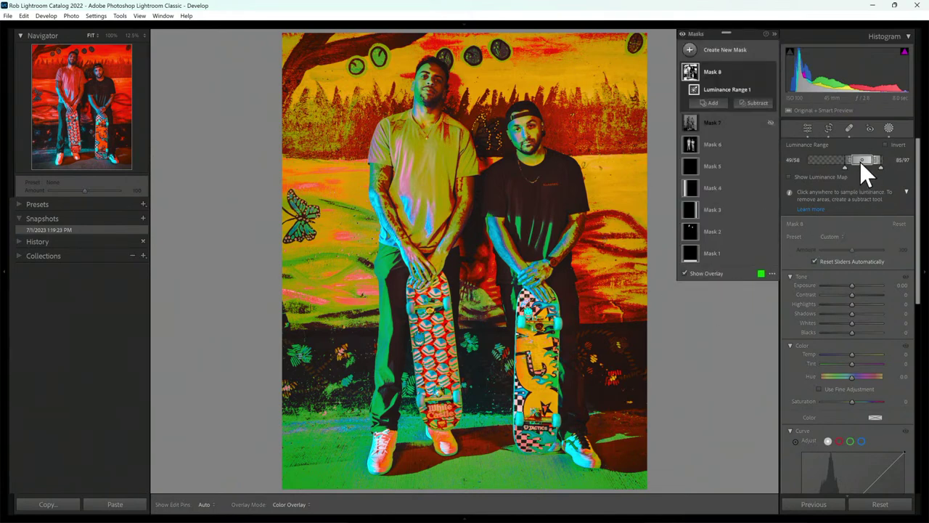
drag(860, 162, 828, 165)
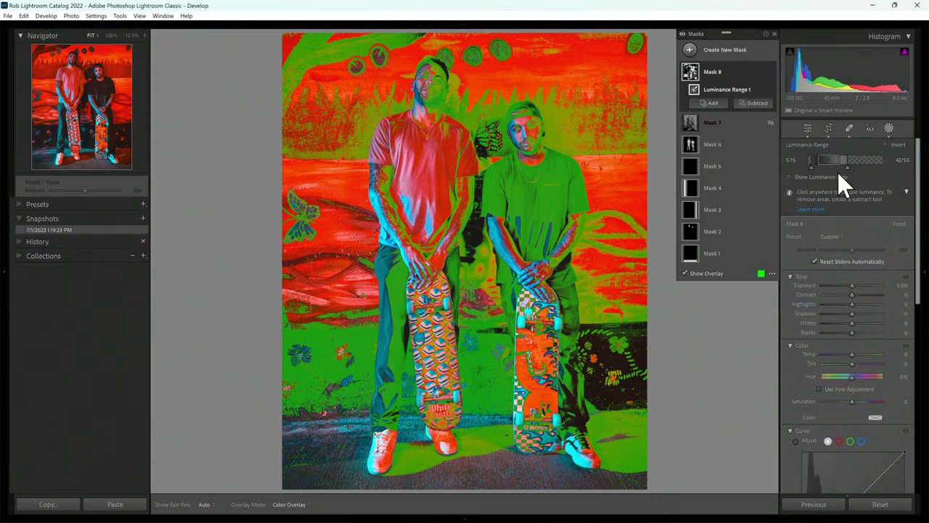
mouse_move(829, 159)
mouse_down()
mouse_move(805, 166)
mouse_move(834, 167)
mouse_up()
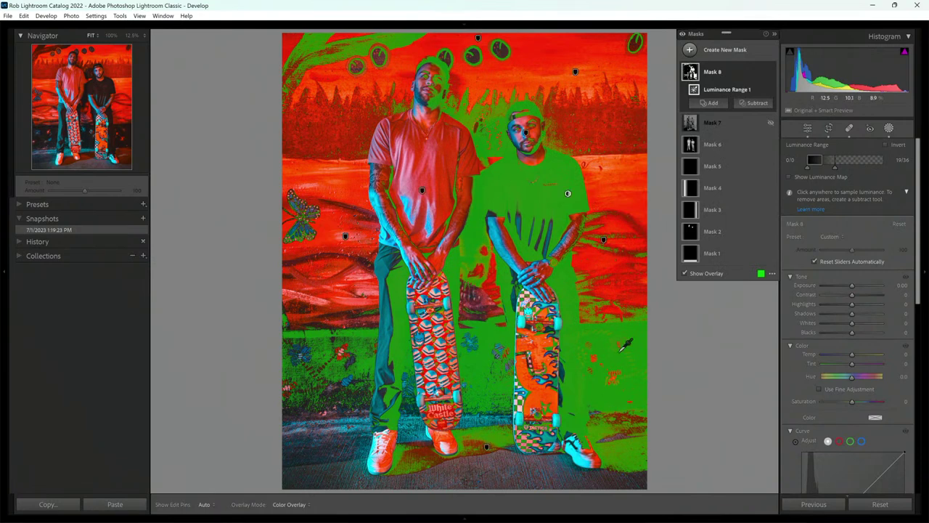
Set the luminance mask's Hue to 113.8 with its range widened to 29/51, and start another Luminance Range mask.
click(851, 378)
drag(852, 379, 870, 378)
drag(821, 160, 837, 166)
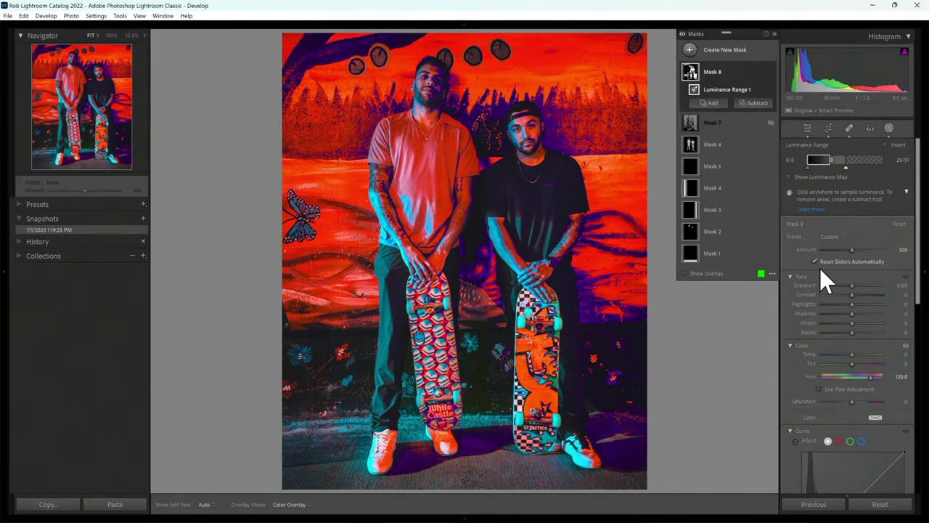
mouse_move(870, 377)
mouse_down()
mouse_move(838, 379)
mouse_move(869, 381)
mouse_up()
click(690, 51)
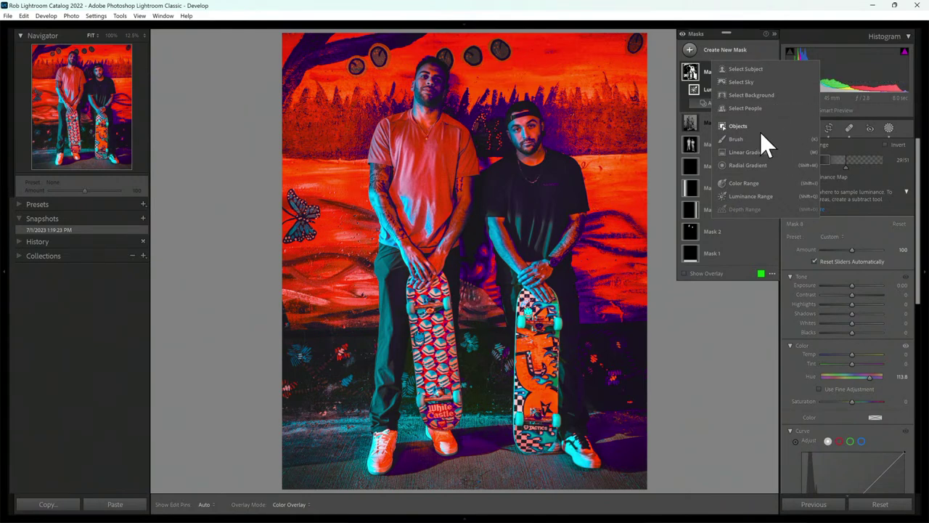
click(751, 193)
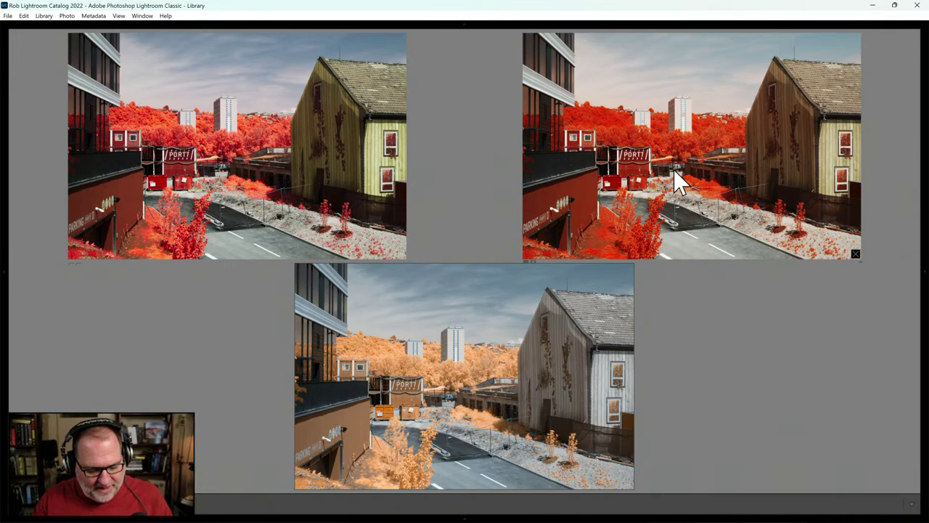
Compare the three infrared street photos side by side, switching between the survey view and the thumbnail grid.
key(g)
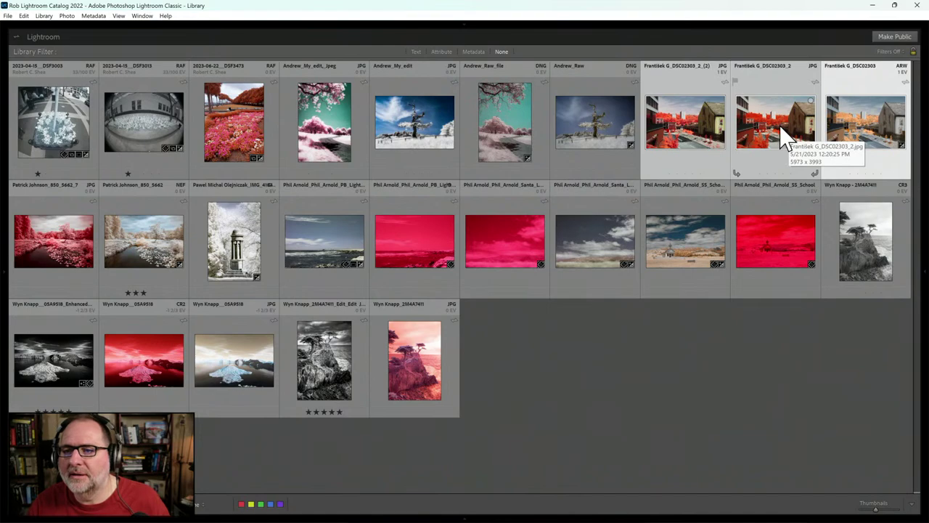
key(n)
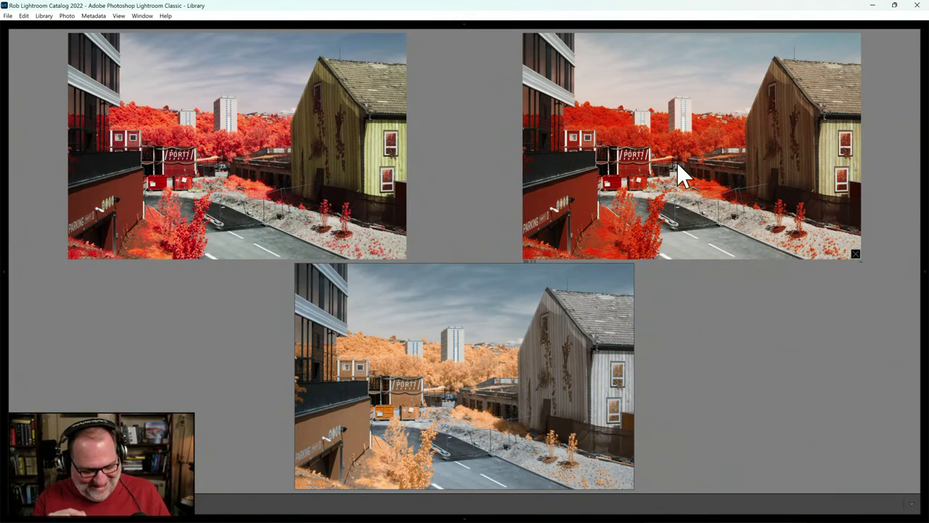
key(g)
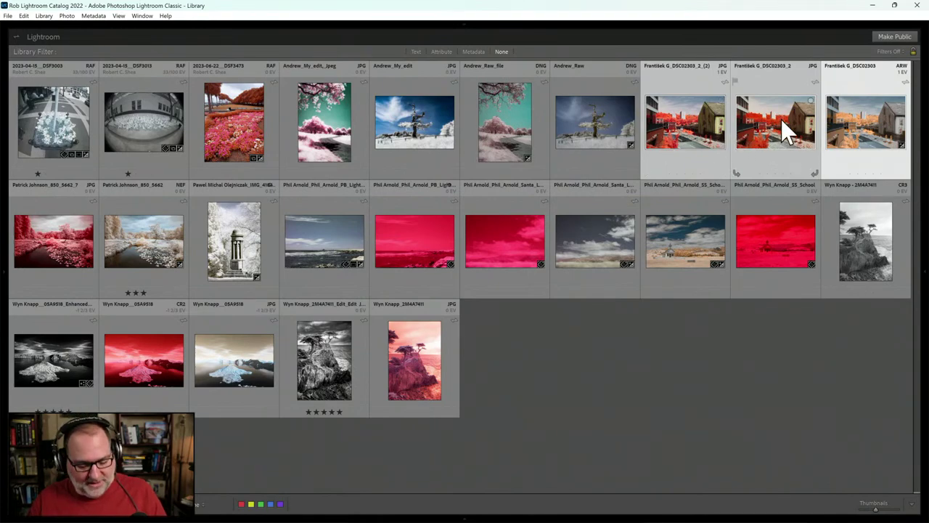
key(n)
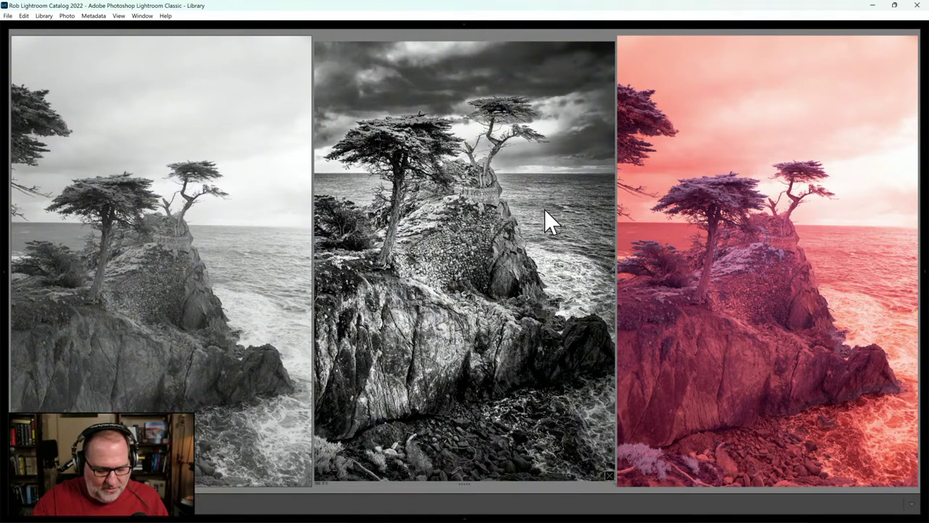
Open the black-and-white coastal cypress photo for editing and apply the Infrared Temp -50 profile.
key(d)
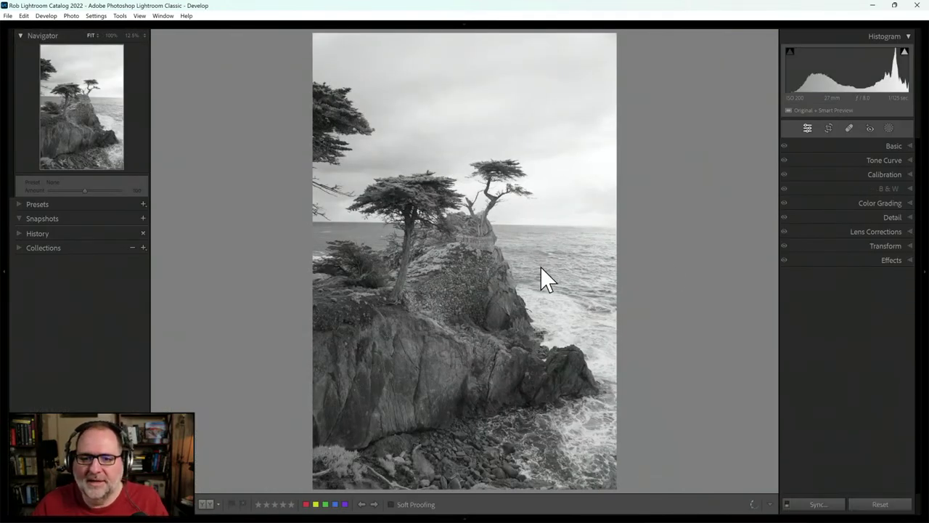
click(892, 148)
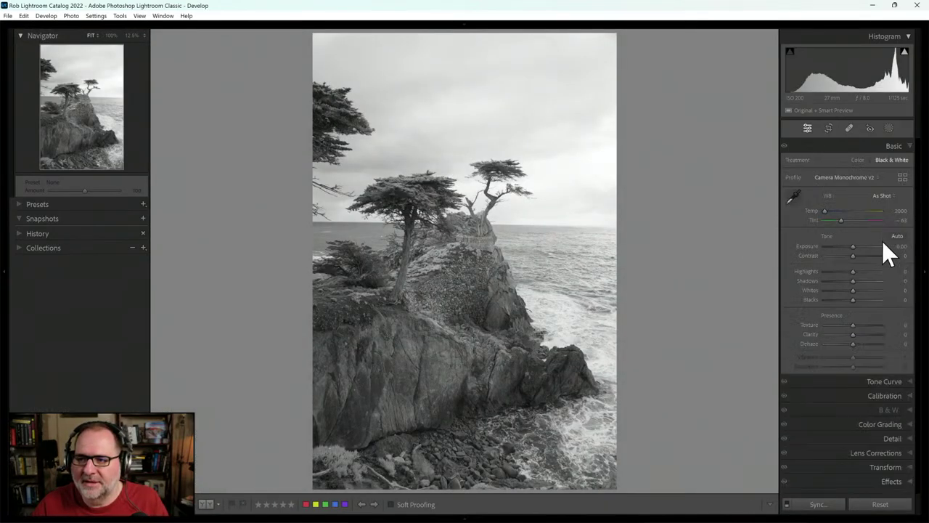
click(876, 174)
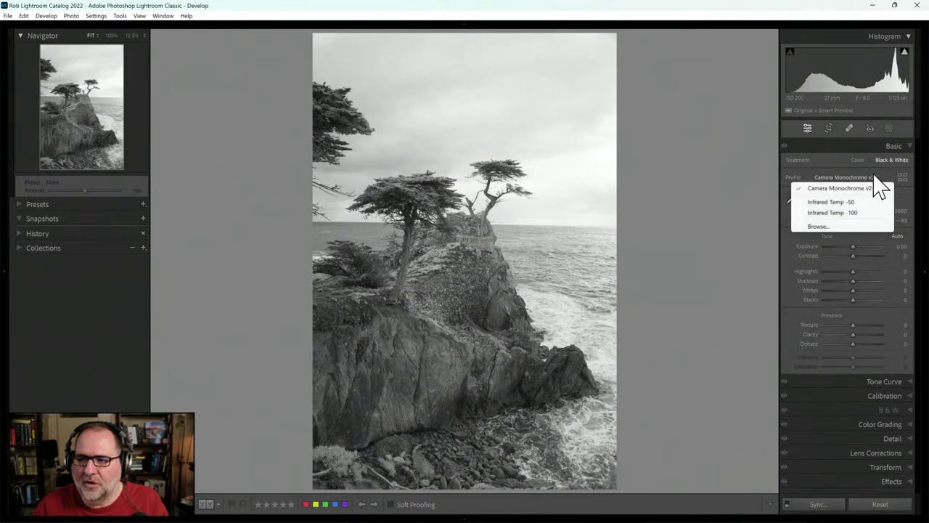
click(858, 202)
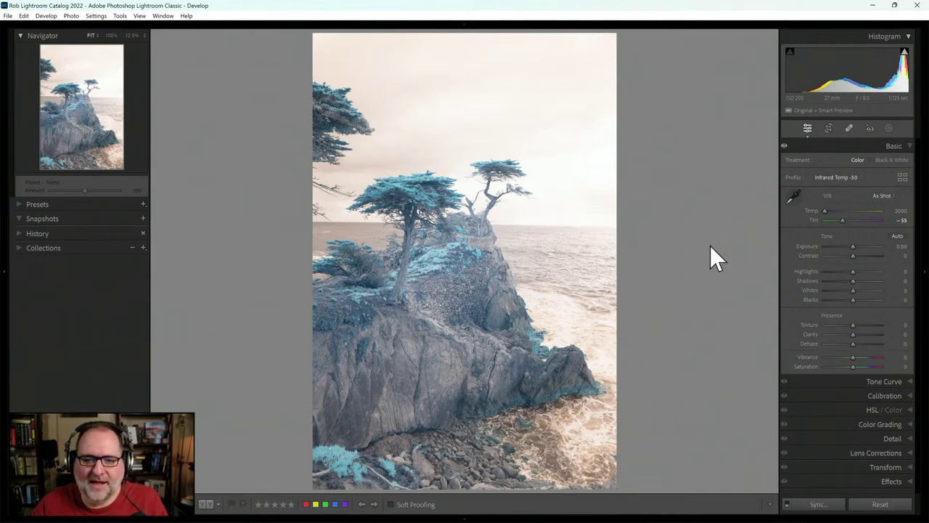
Try white balance samples from the rocks and the sky, ending on the rock face at Temp 2000 and Tint -60.
key(w)
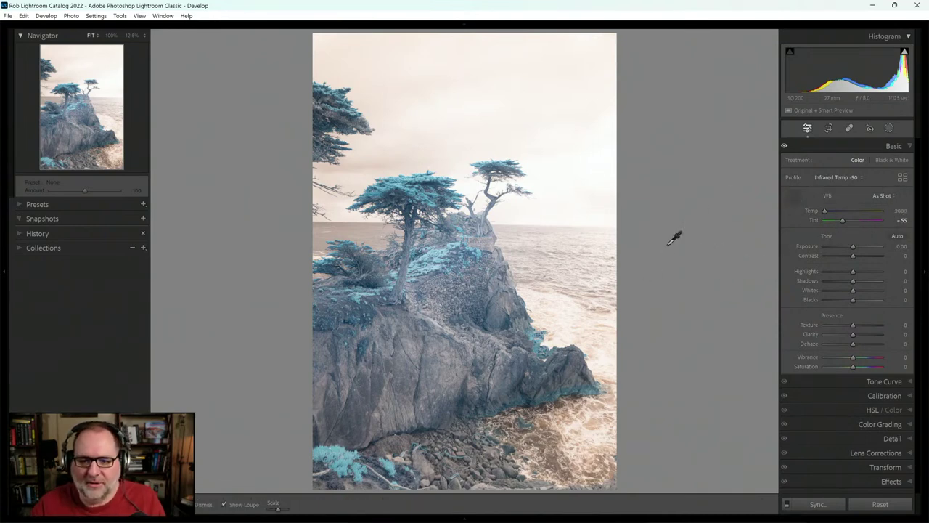
click(471, 282)
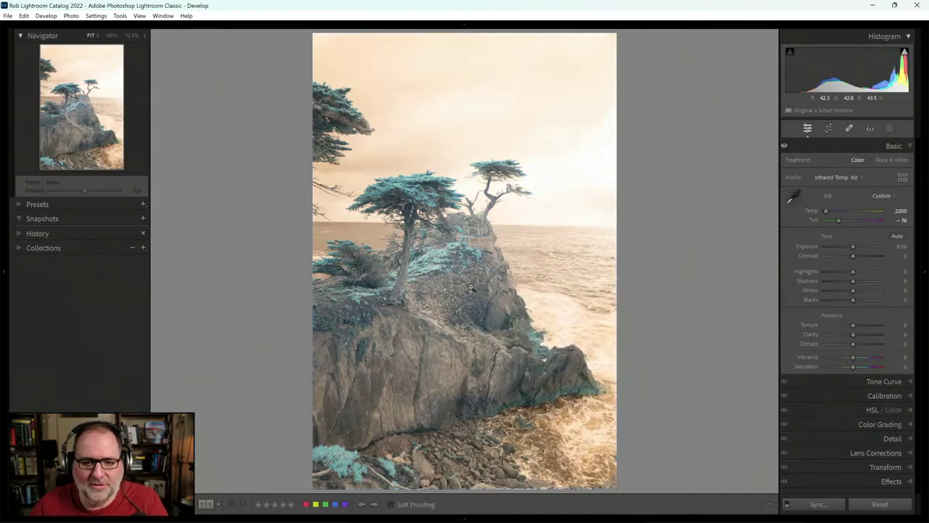
click(450, 149)
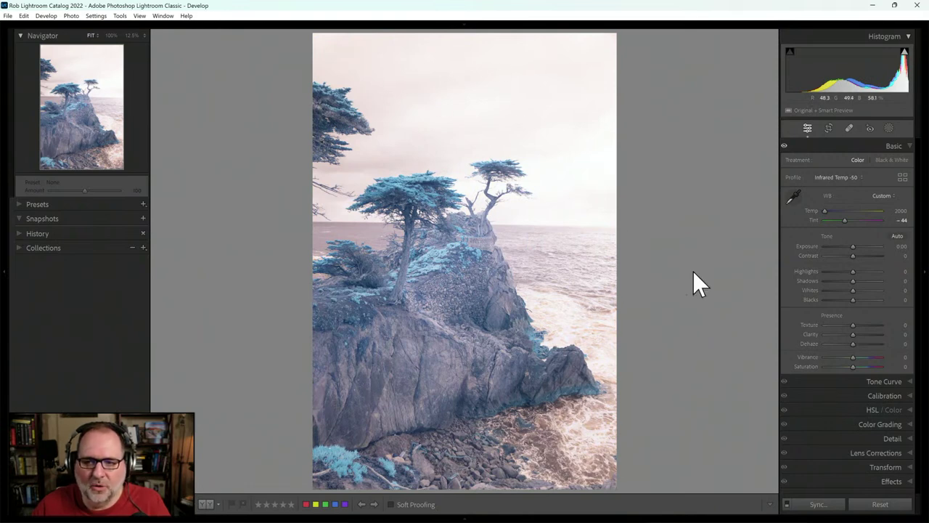
click(792, 198)
click(439, 342)
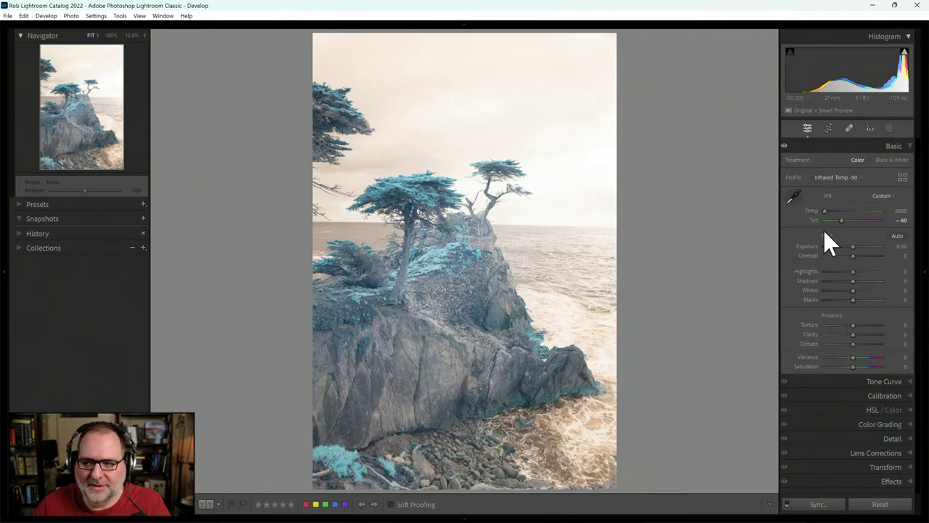
Apply Auto tone with Exposure returned to 0.00, and sample white balance from the sky for Tint -44.
click(899, 236)
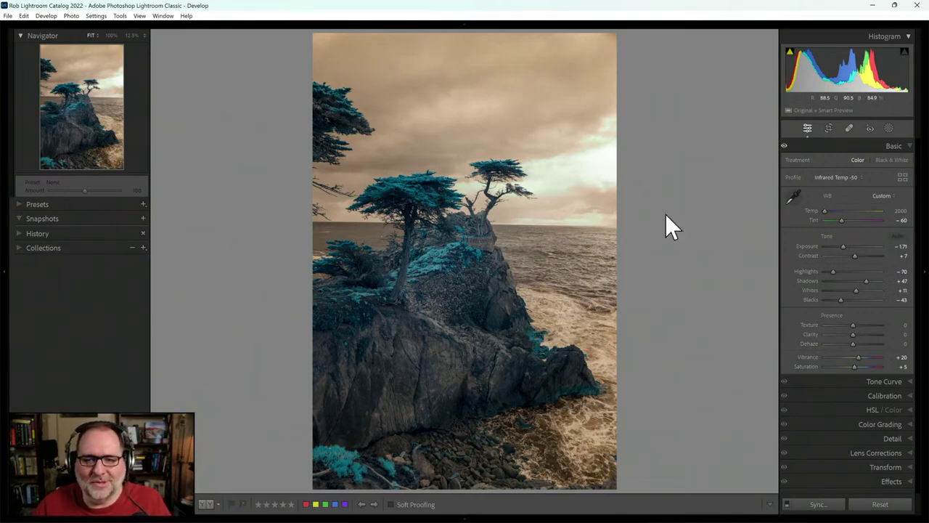
drag(843, 248, 852, 249)
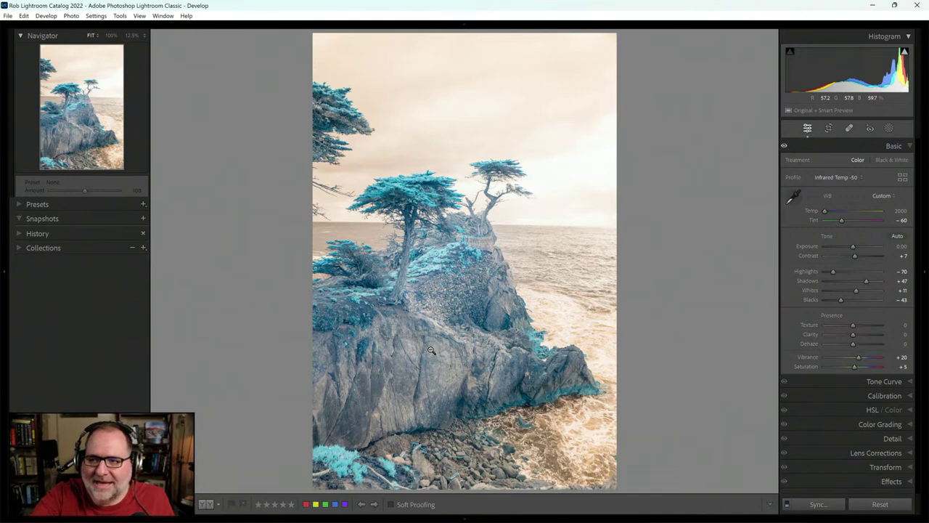
click(795, 199)
click(444, 152)
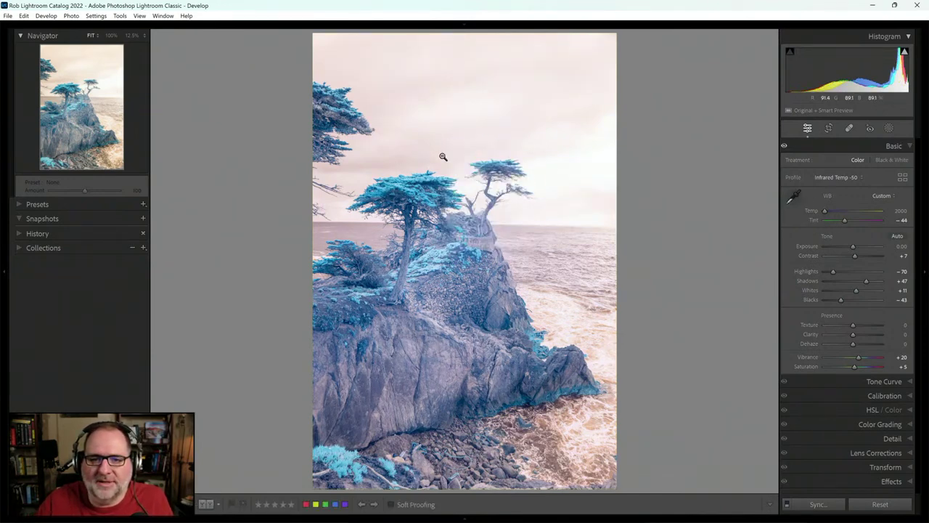
key(w)
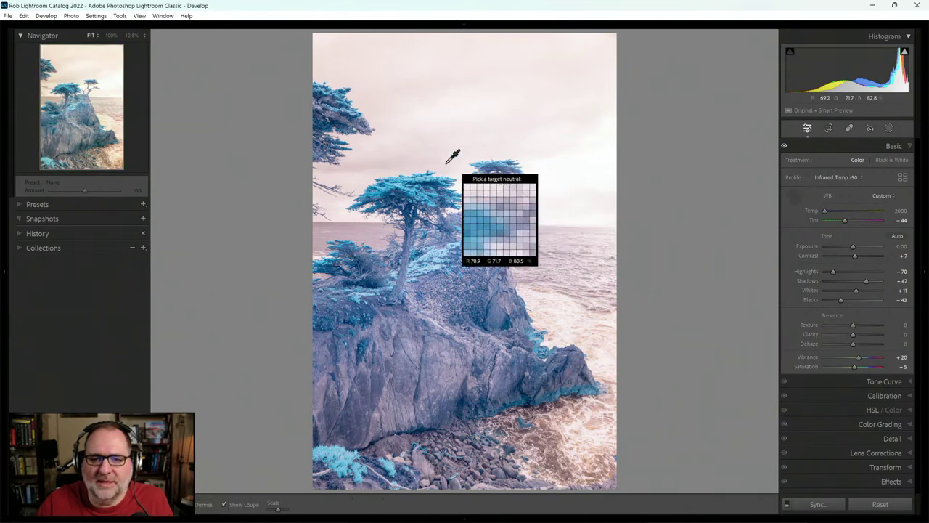
click(444, 154)
Create a Select Subject mask over the trees and cliff, and set its Temp to -14 and Tint to -11.
click(890, 129)
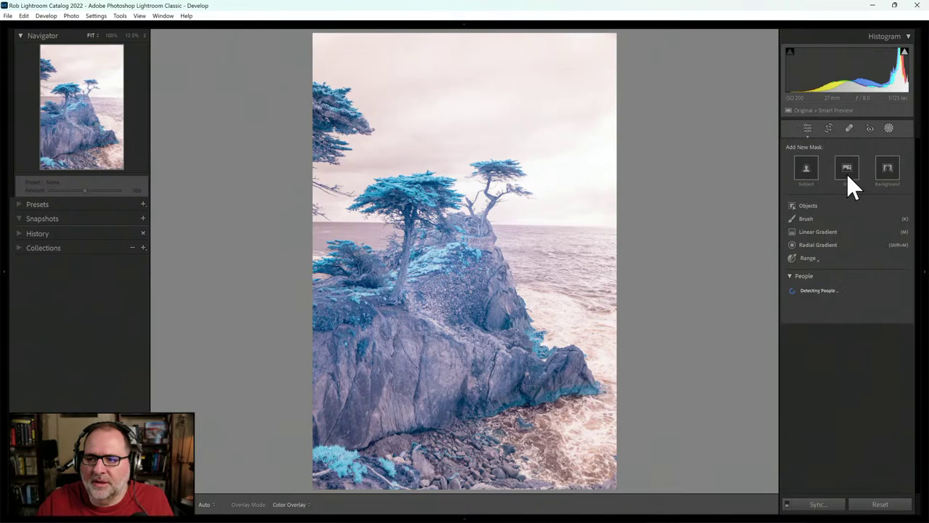
click(803, 169)
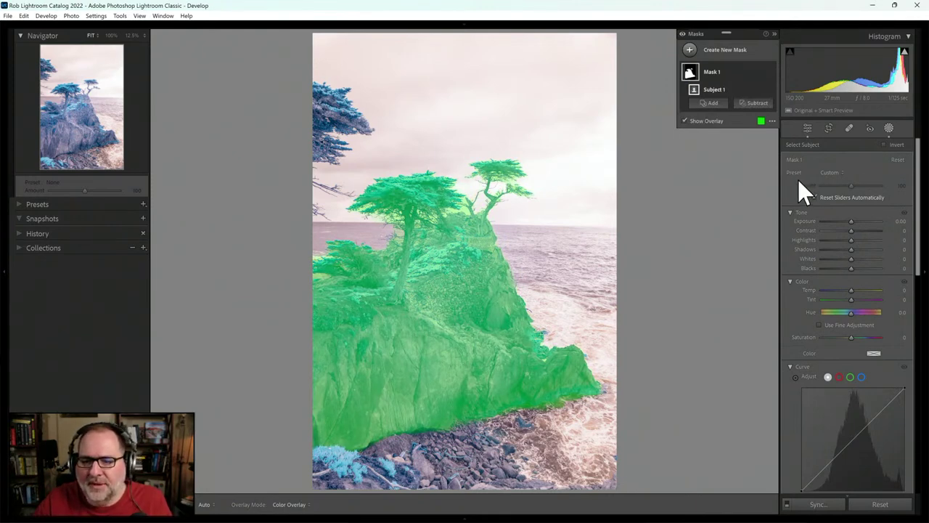
drag(919, 232, 919, 254)
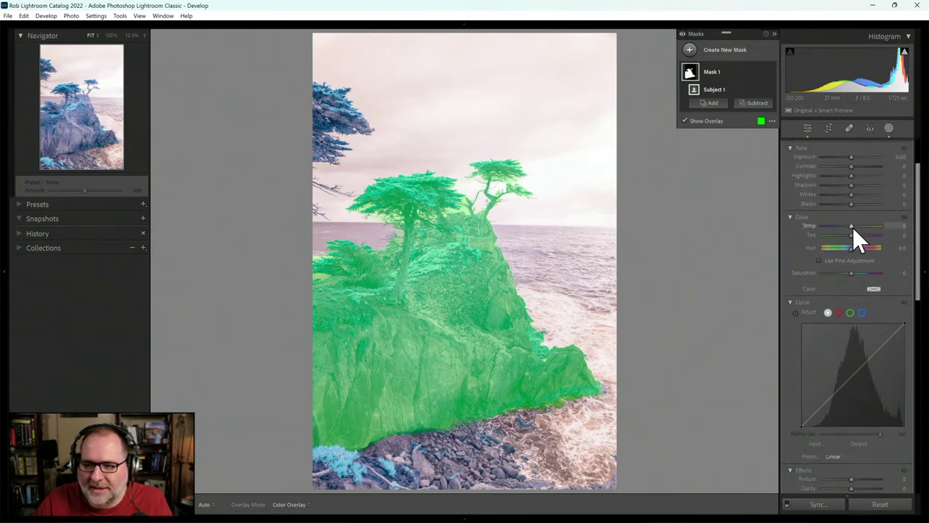
mouse_move(850, 227)
mouse_down()
mouse_move(863, 227)
mouse_move(839, 227)
mouse_move(847, 235)
mouse_up()
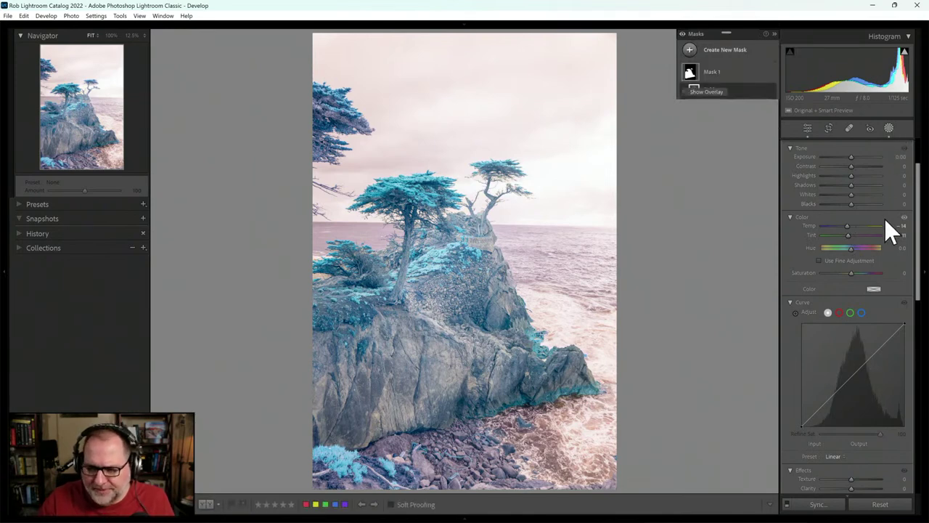
Raise the whole photo's Vibrance and Saturation to +100, and return to masking.
key(shift+w)
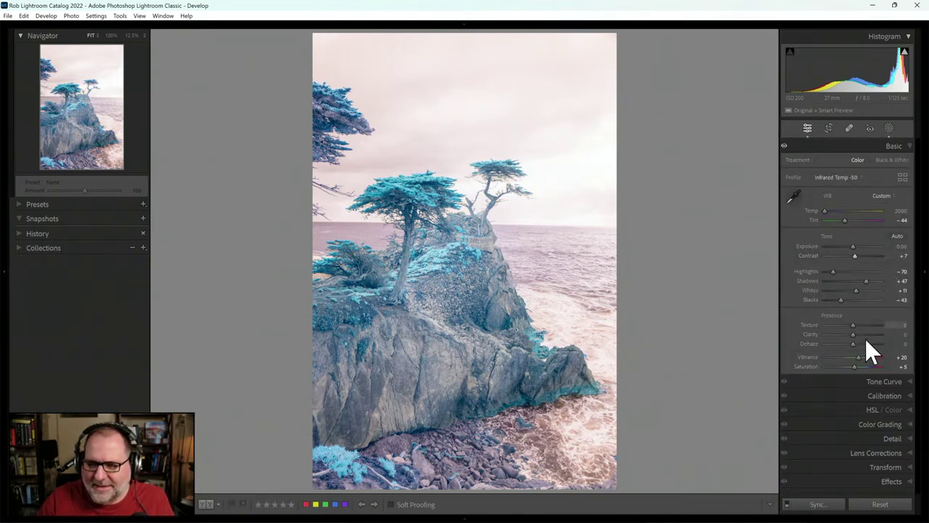
drag(857, 356, 904, 368)
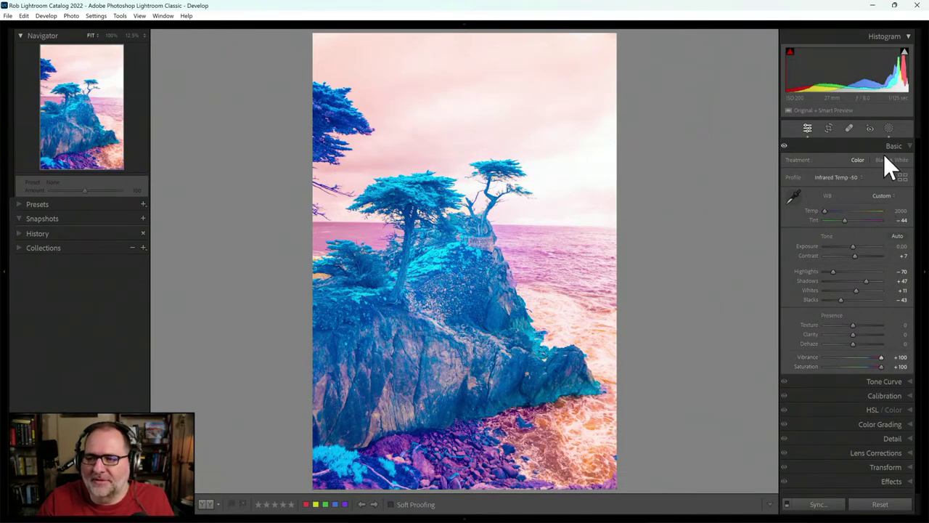
click(888, 128)
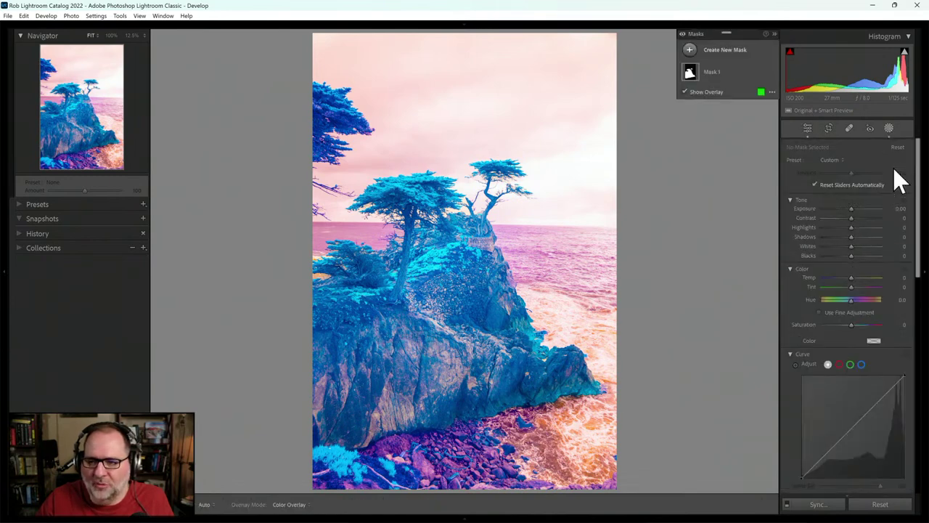
Set the subject mask over the trees and cliff to Temp 2 and Tint -17.
click(693, 70)
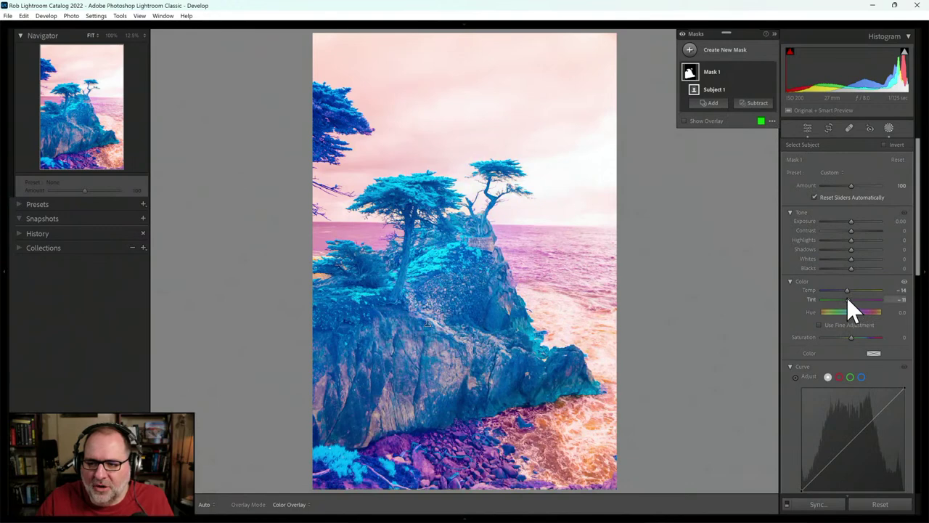
drag(843, 299, 846, 299)
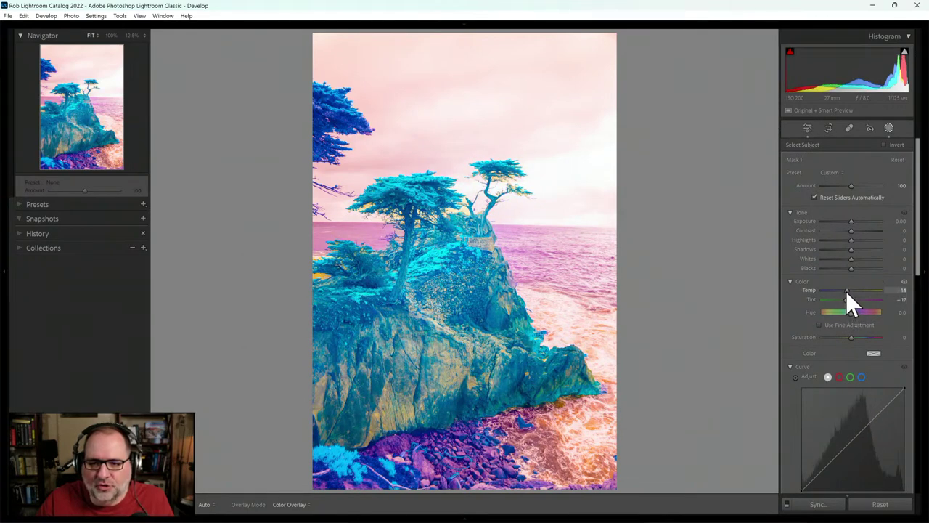
mouse_move(845, 291)
mouse_down()
mouse_move(836, 294)
mouse_move(849, 293)
mouse_up()
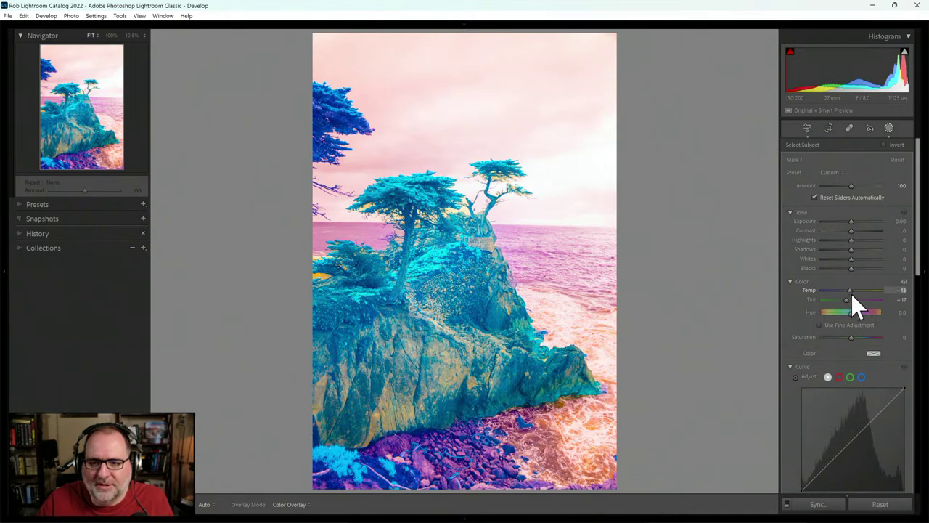
drag(853, 293, 851, 294)
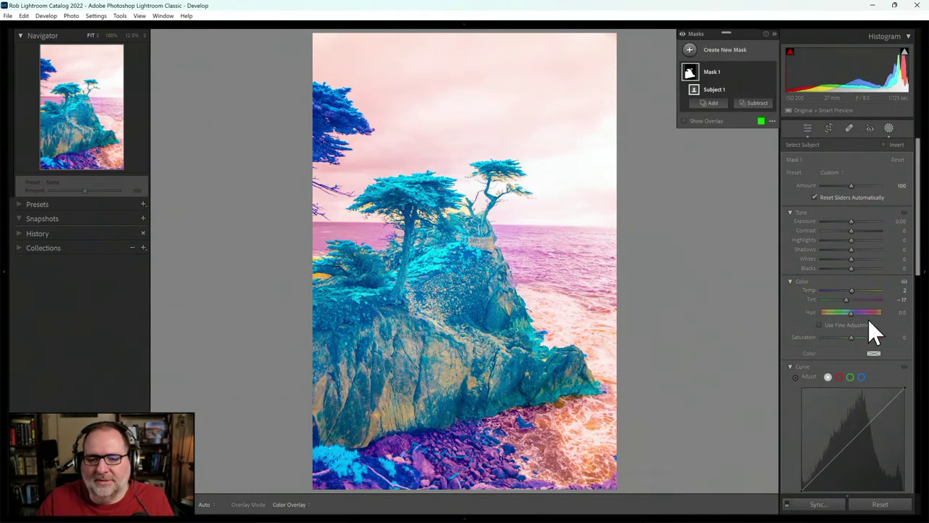
Leave masking and reset the whole photo's Vibrance and Saturation to 0.
click(891, 129)
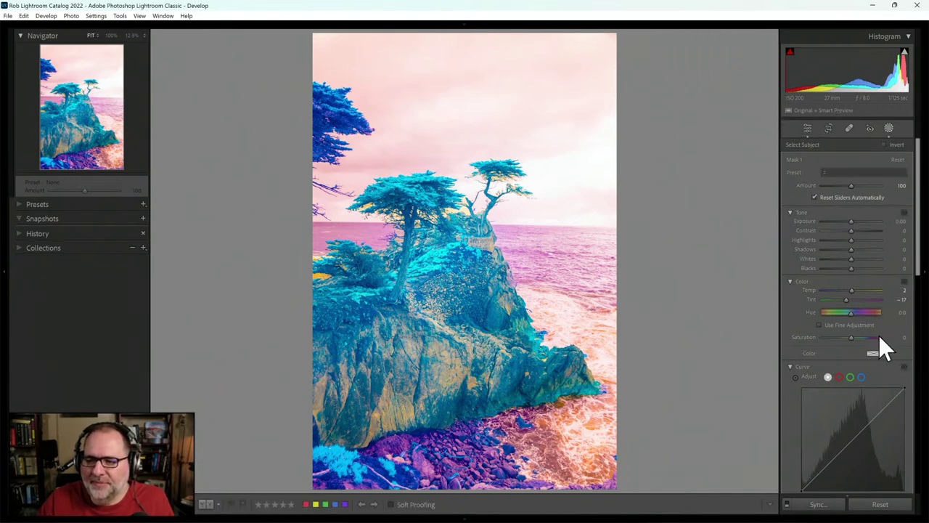
double_click(807, 356)
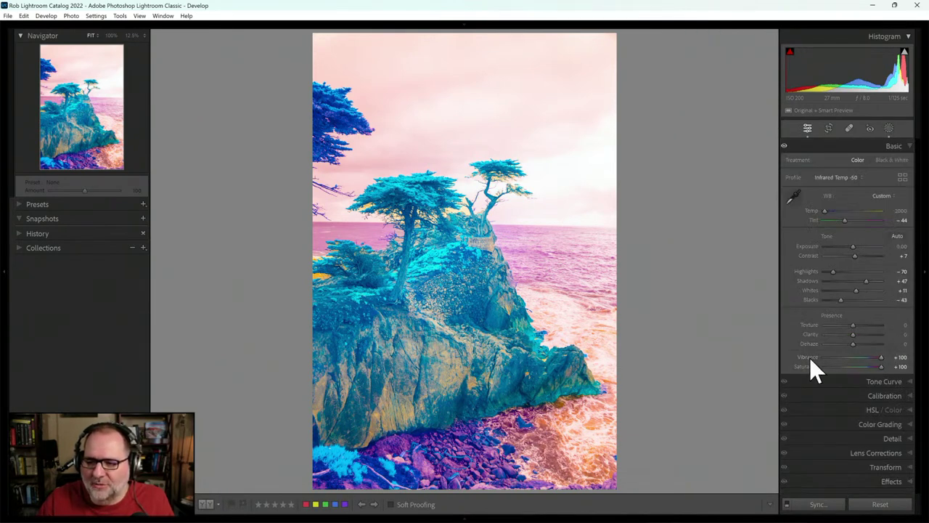
double_click(806, 366)
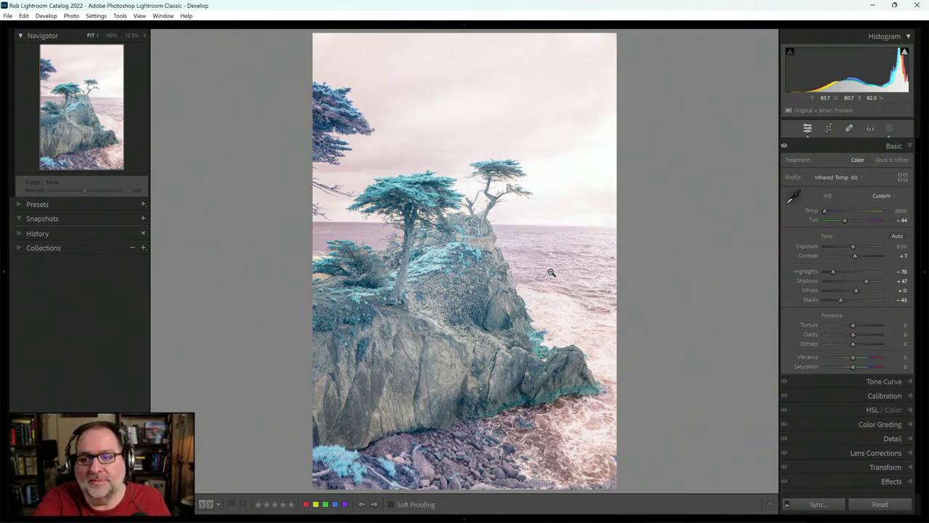
Apply the R -50 RB G-R profile from the IR Color Swap group to the cypress photo.
click(903, 176)
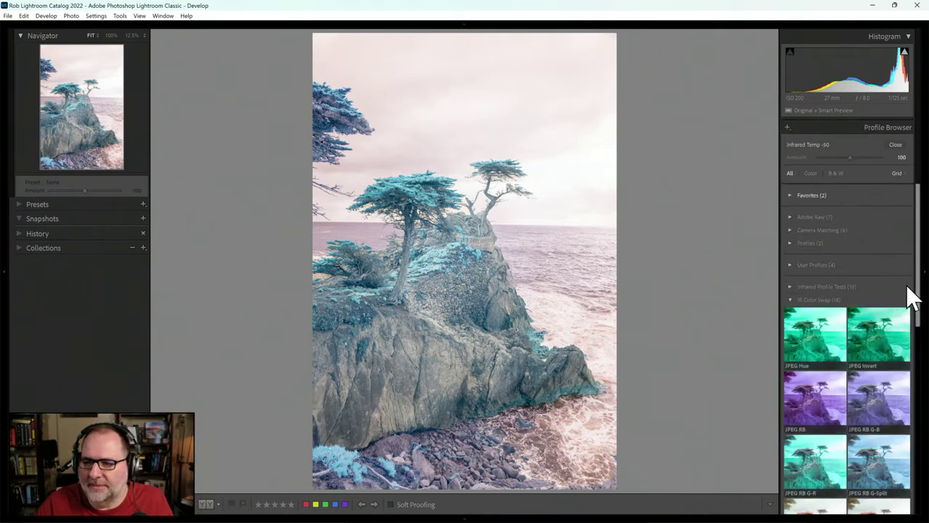
drag(920, 258, 921, 337)
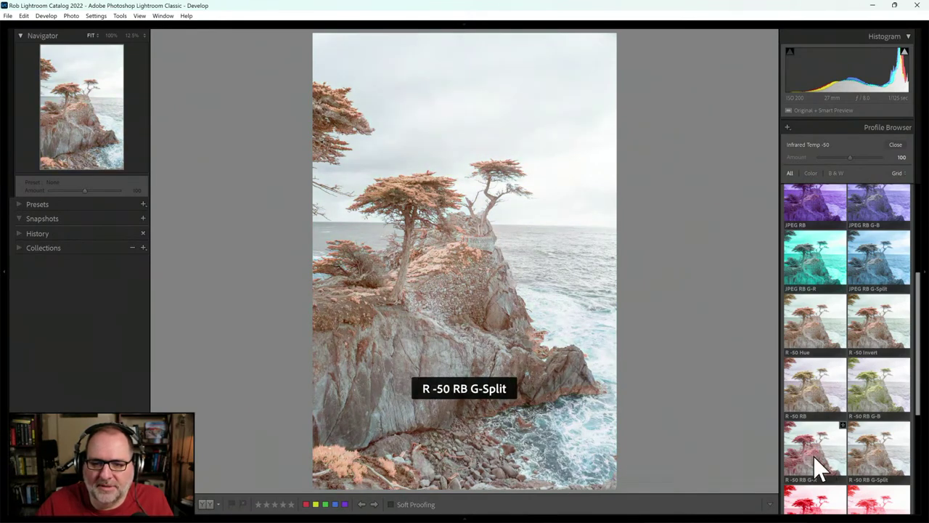
click(812, 456)
click(896, 145)
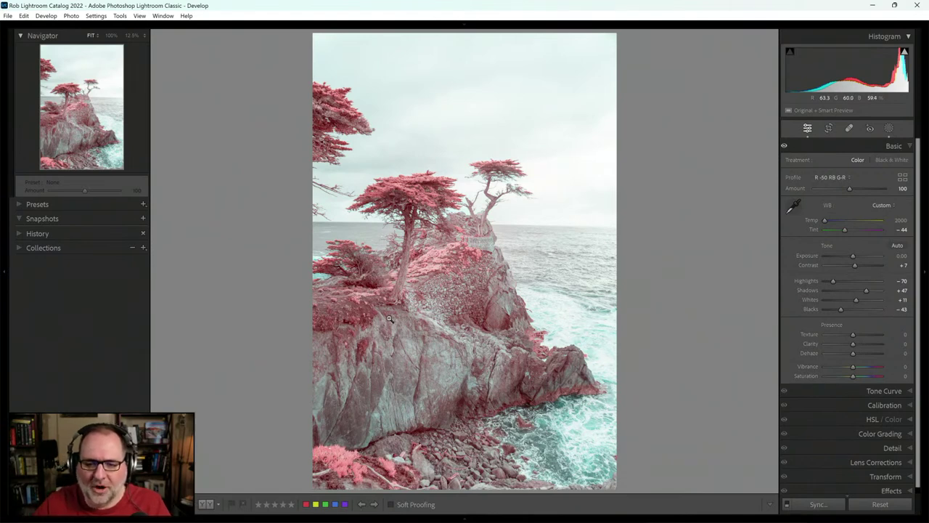
Examine the cliff base and the surrounding surf at 100% for color detail, and return to the full photo.
click(554, 396)
click(91, 35)
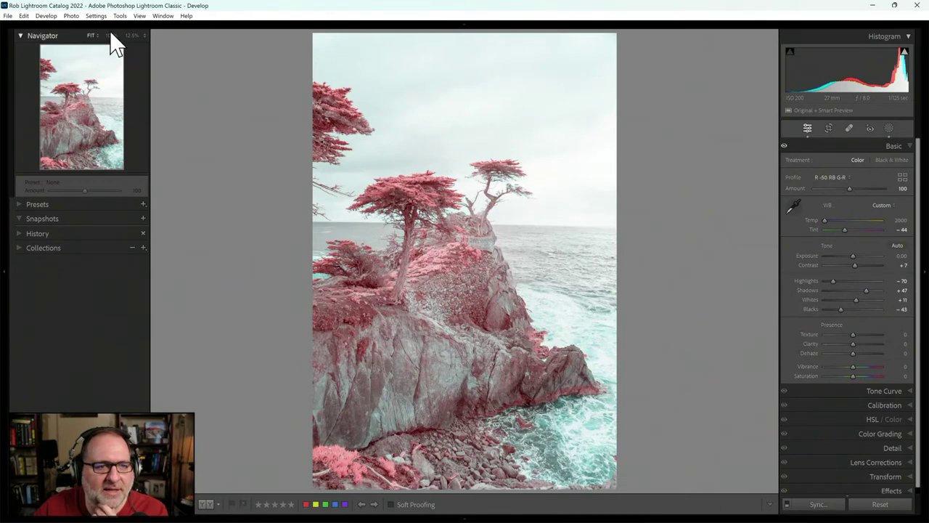
click(108, 36)
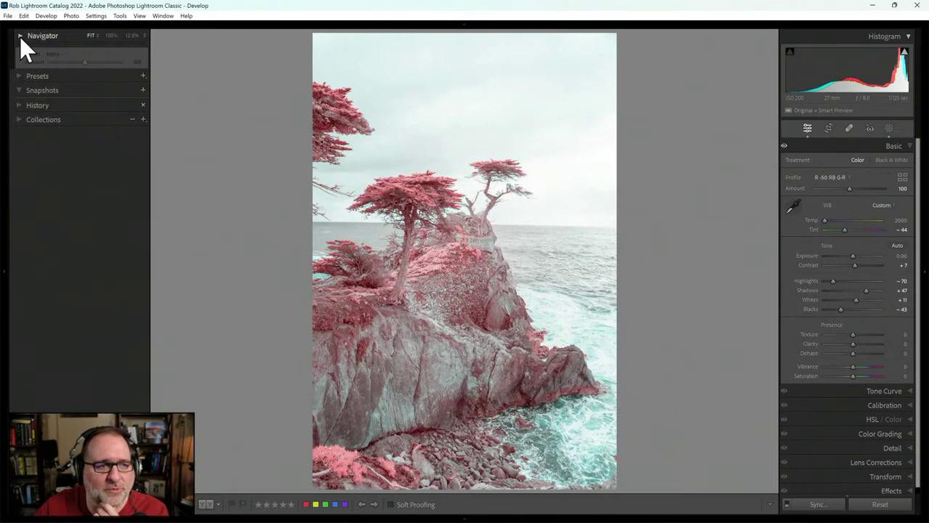
click(20, 36)
click(111, 36)
click(433, 348)
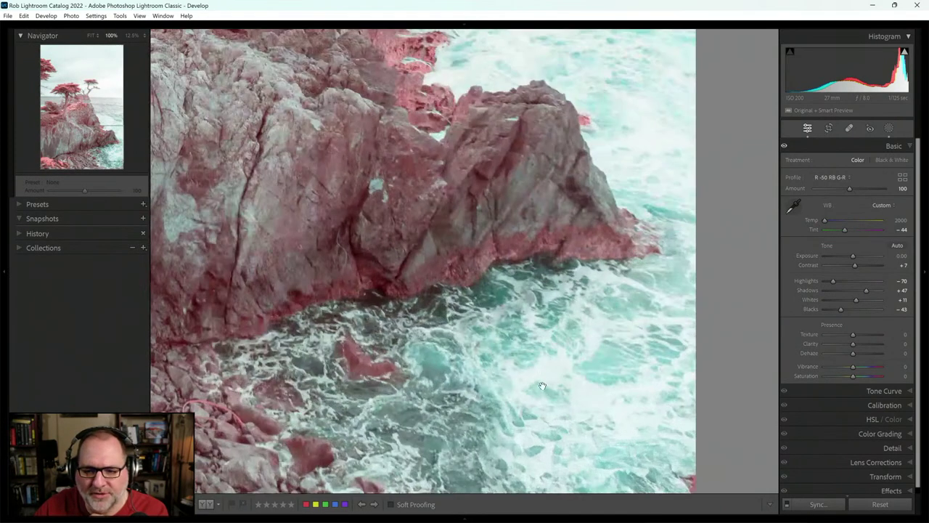
drag(433, 348, 595, 247)
drag(555, 288, 497, 414)
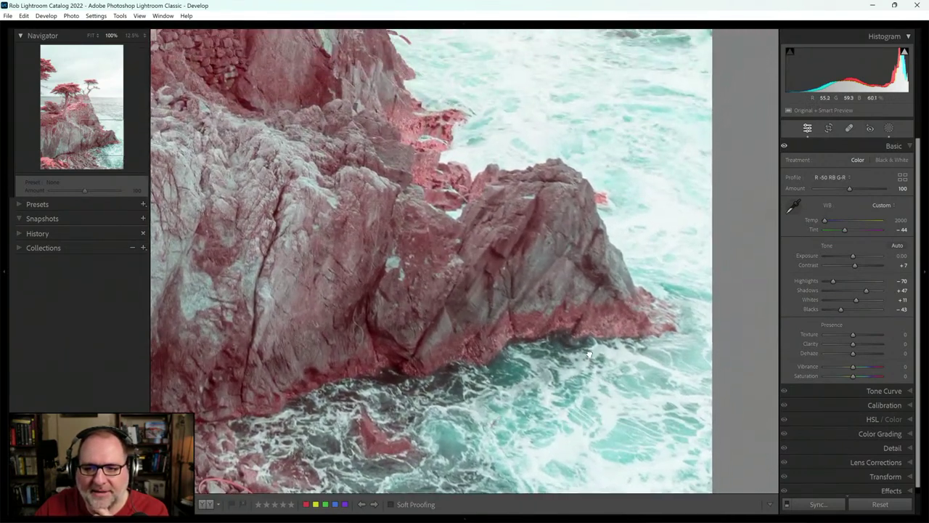
drag(590, 354, 559, 359)
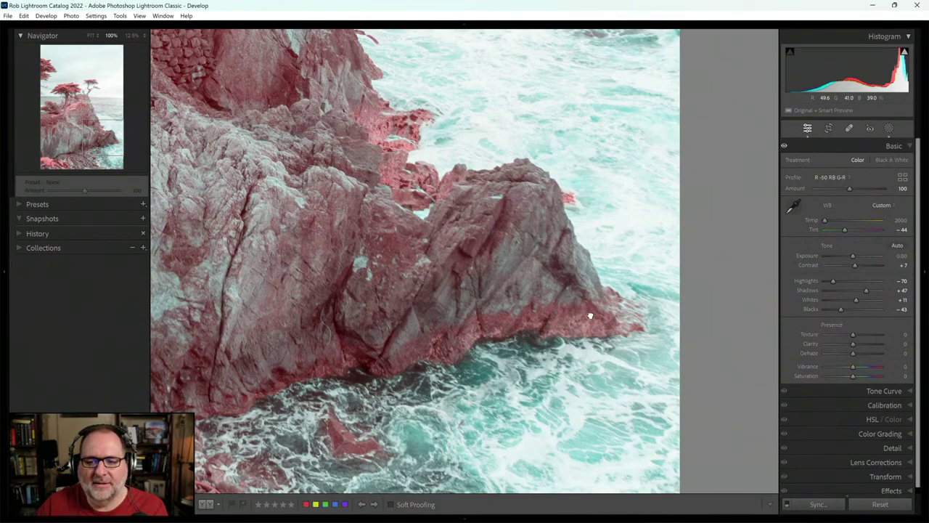
drag(591, 319, 600, 282)
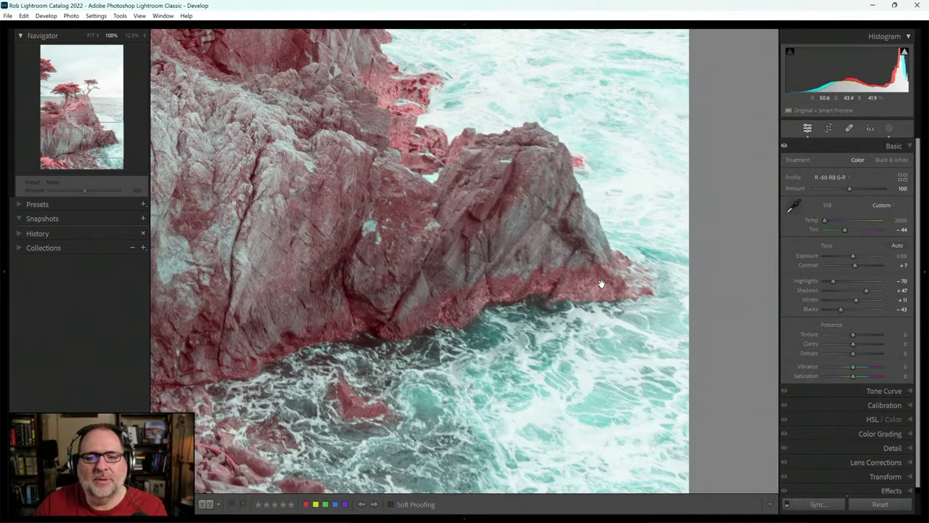
click(522, 312)
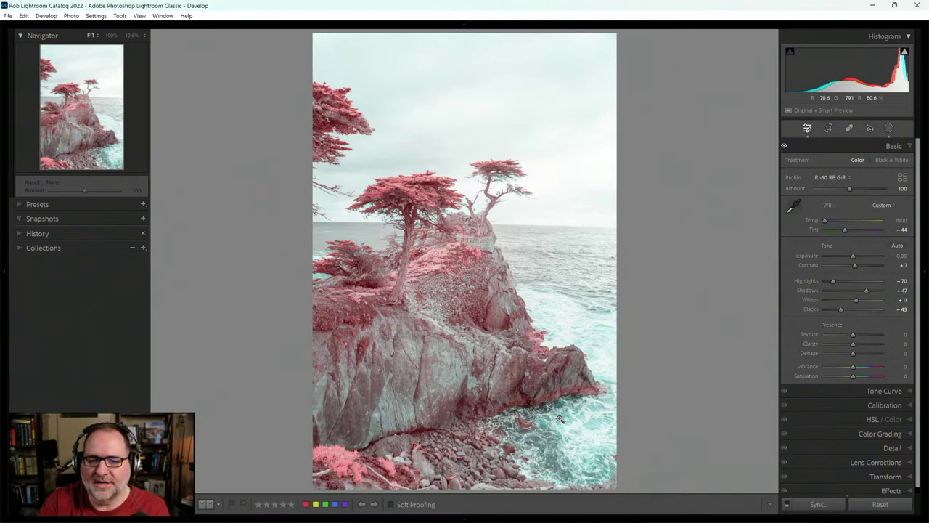
Compare the three versions of the lake island photo side by side, and open the red raw version for developing.
key(g)
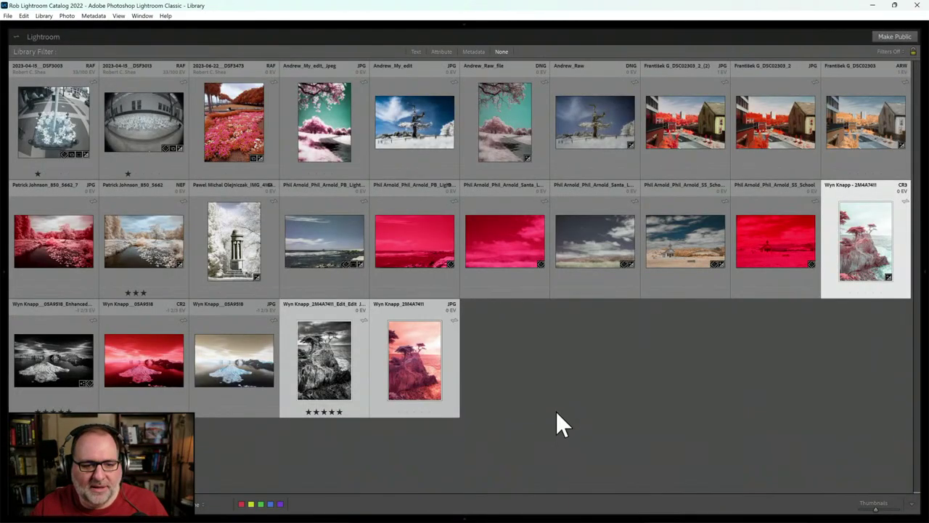
click(52, 347)
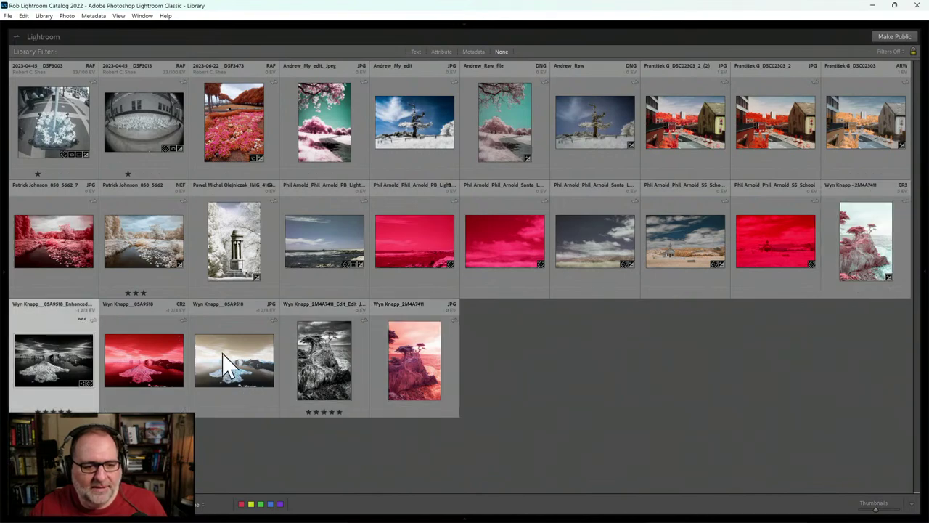
shift+click(226, 363)
key(n)
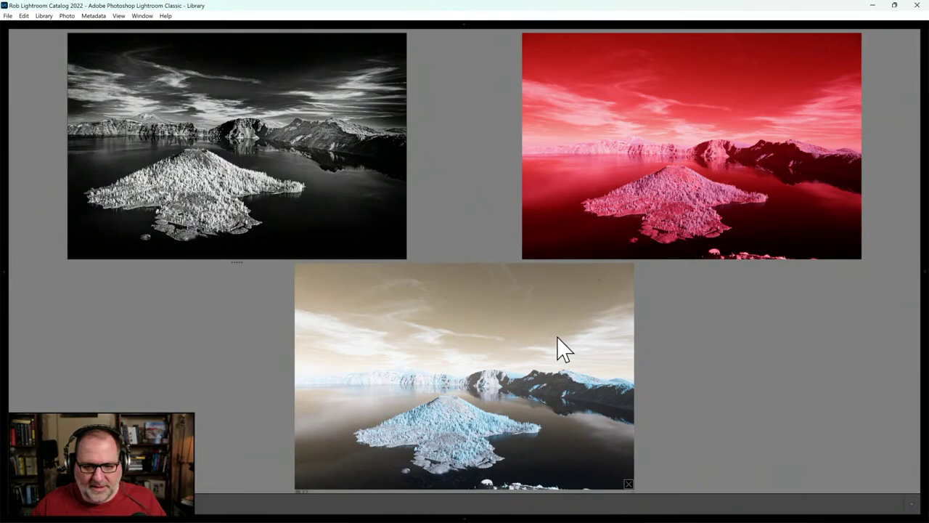
key(d)
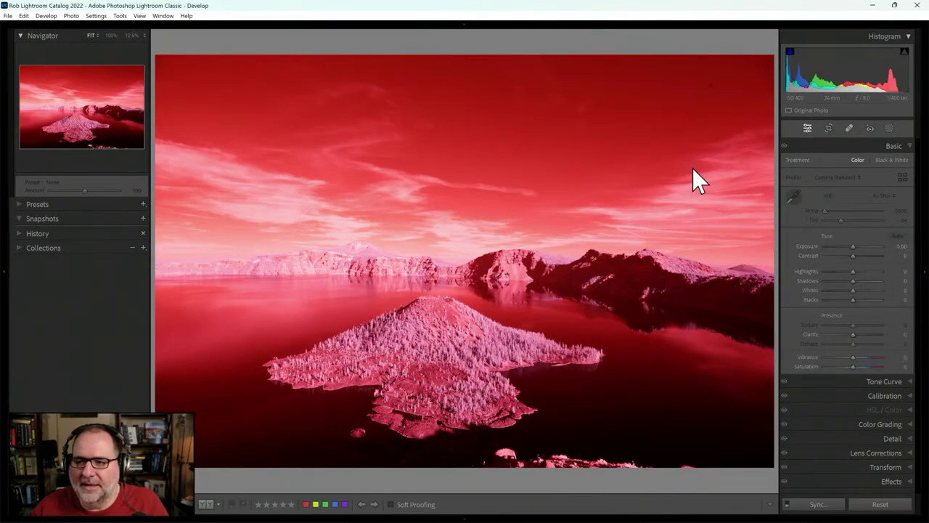
Try the Infrared Temp -50 profile on the lake photo with white balance sampled from the clouds.
click(842, 177)
click(844, 202)
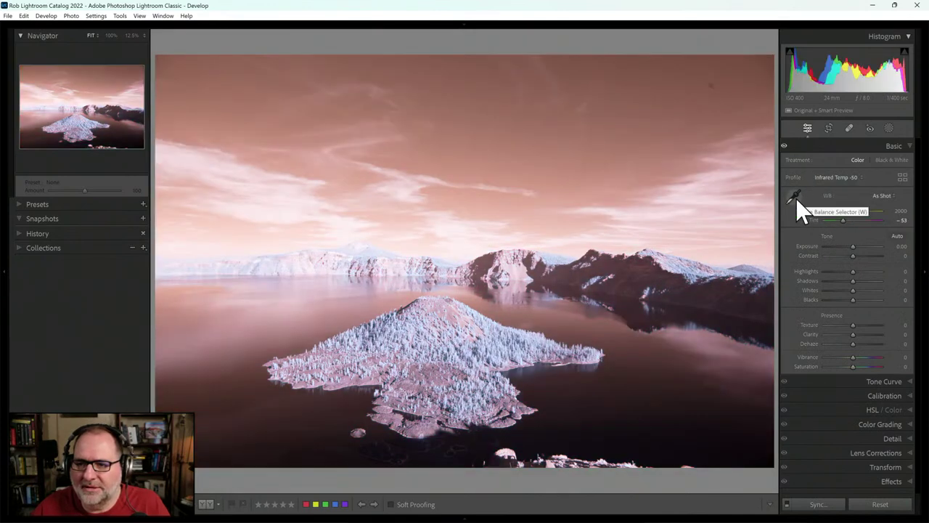
click(795, 199)
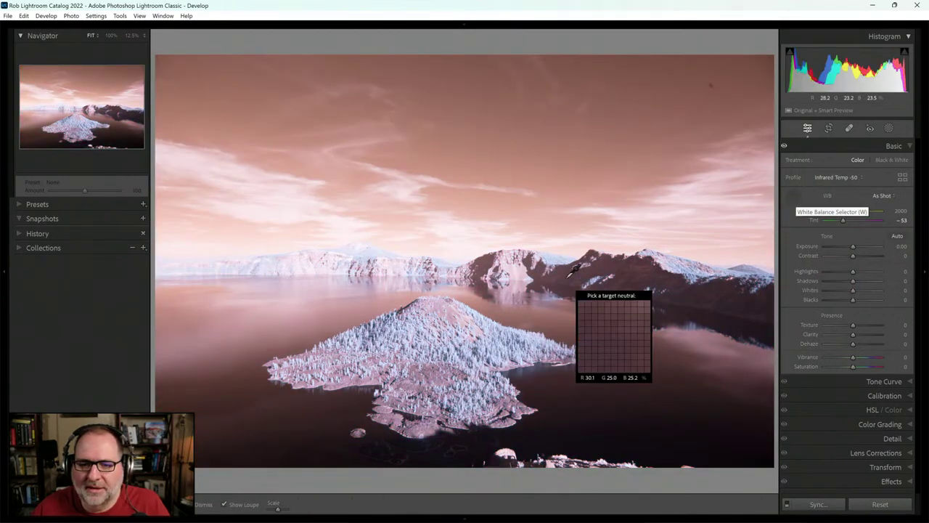
click(289, 214)
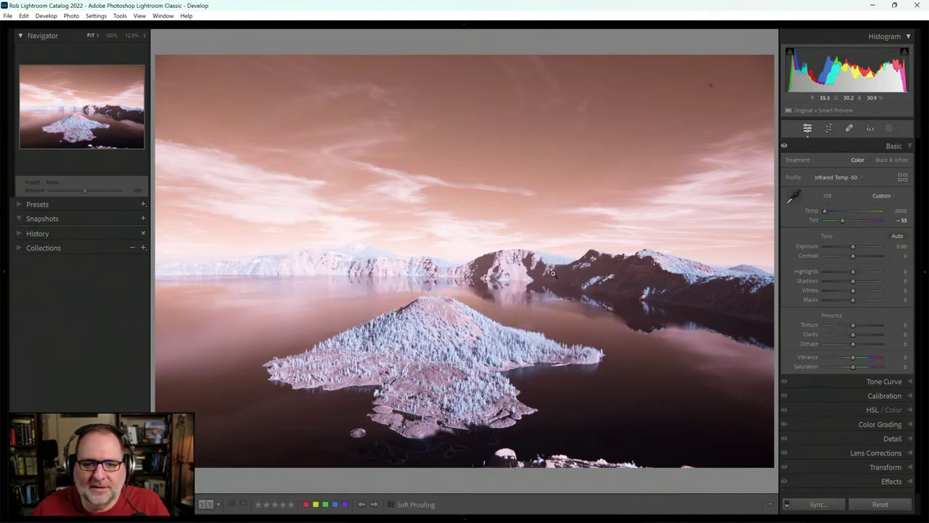
Apply the Infrared Temp -100 profile and sample white balance from the clouds for Temp 3000 and Tint -61.
click(849, 177)
click(827, 198)
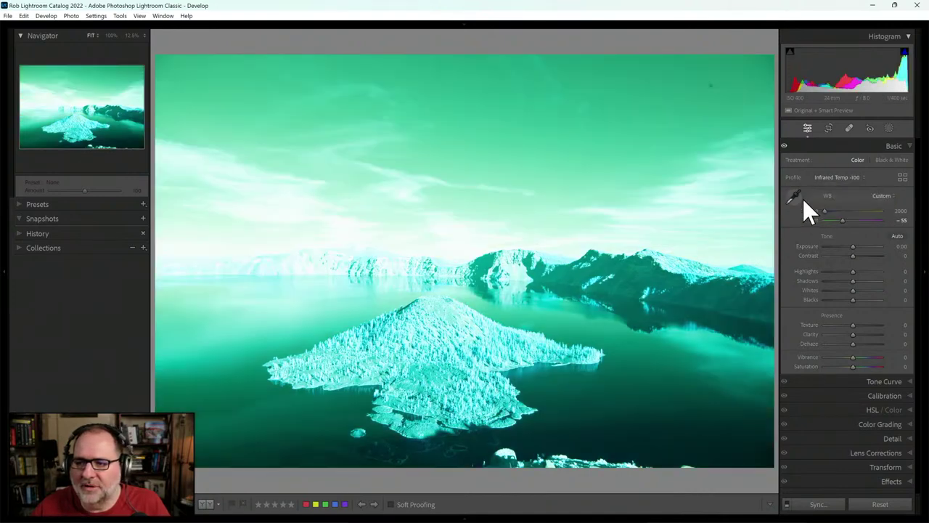
click(794, 196)
click(280, 211)
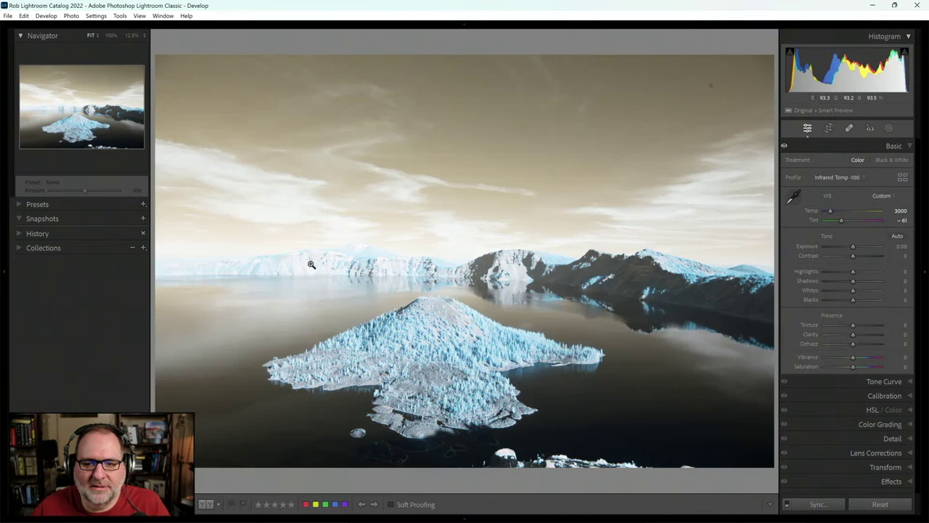
Heal the dark dust spot in the upper sky at 100%, and return to the full photo.
click(716, 85)
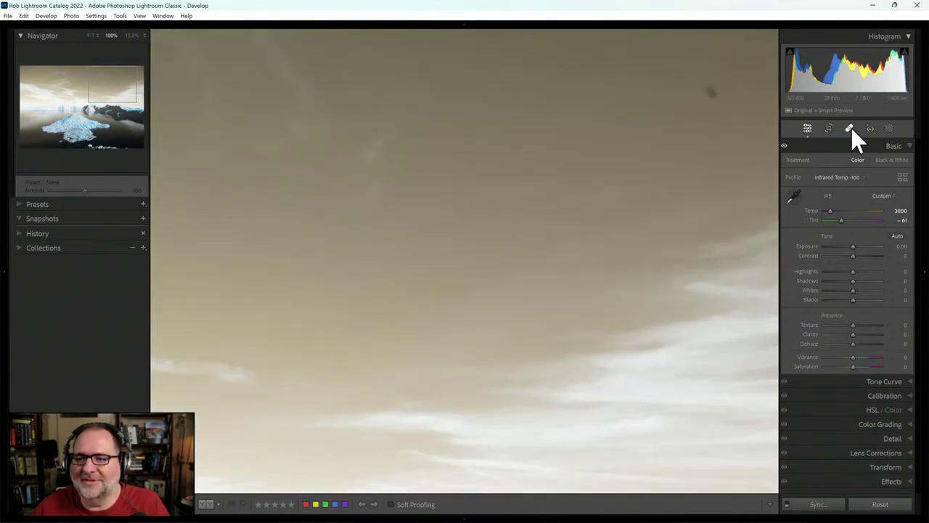
click(850, 128)
scroll(713, 90, up, 1)
click(710, 92)
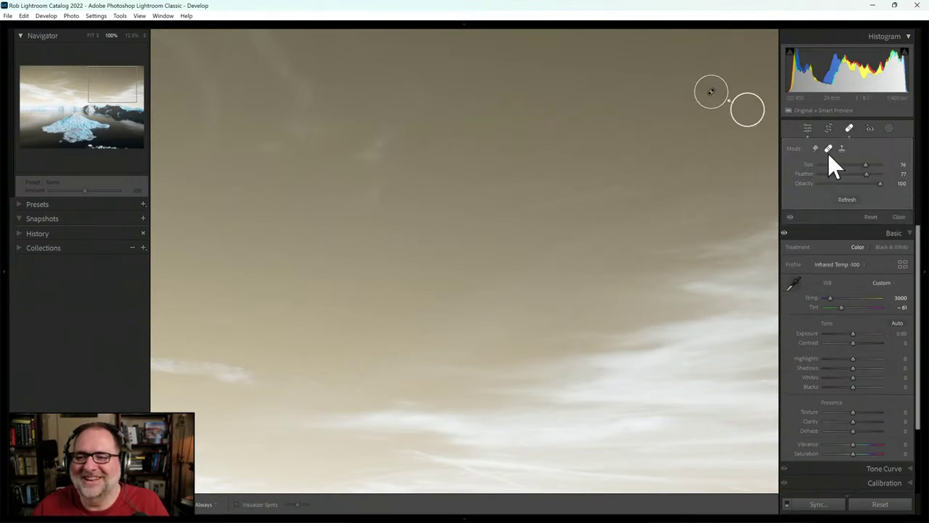
click(805, 127)
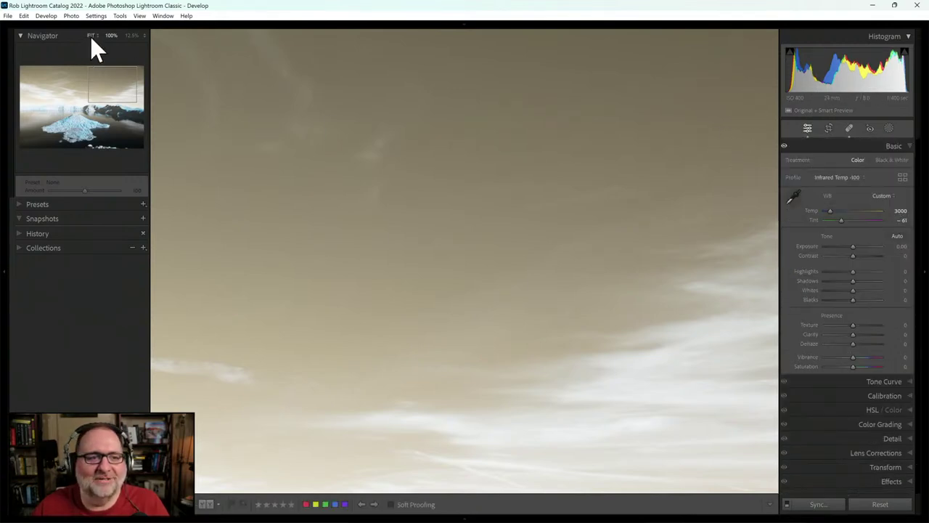
click(90, 35)
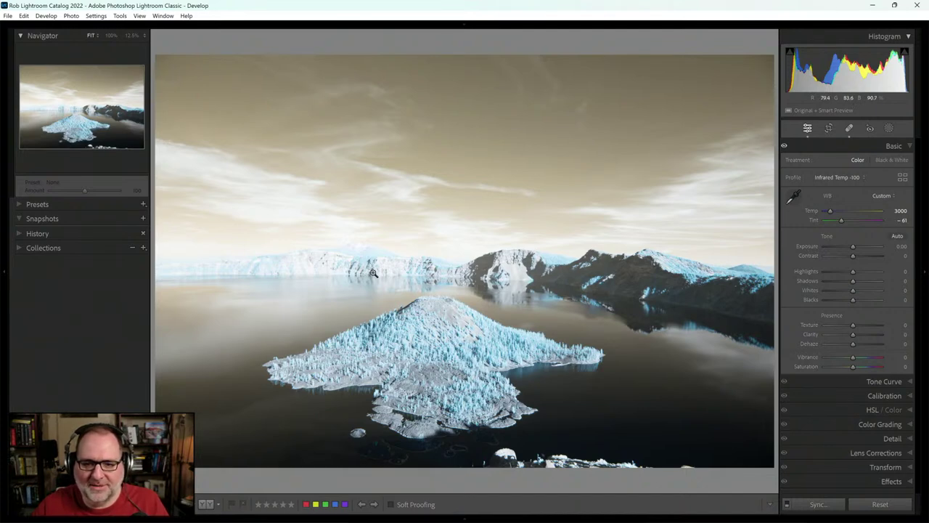
Apply Auto tone to the lake photo, and set Highlights to -100 and Shadows to +60.
click(897, 236)
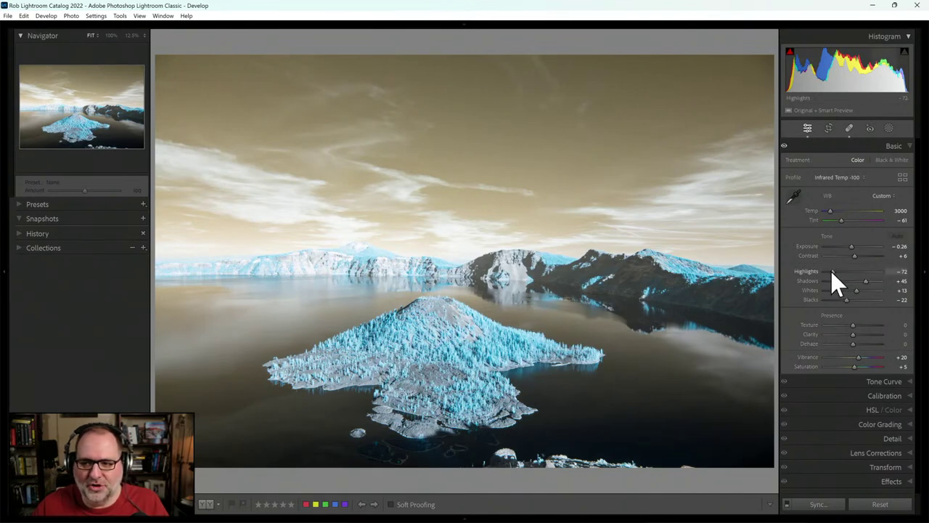
drag(832, 272, 782, 275)
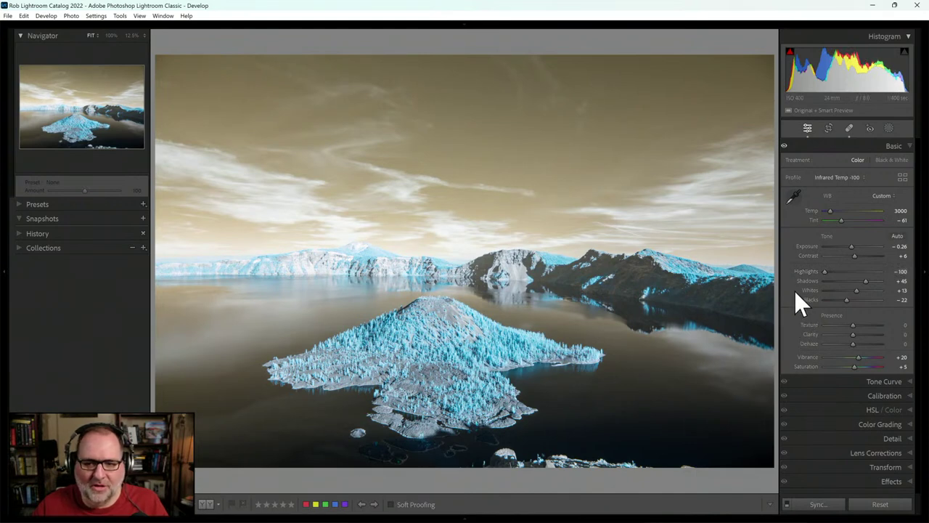
drag(865, 282, 869, 283)
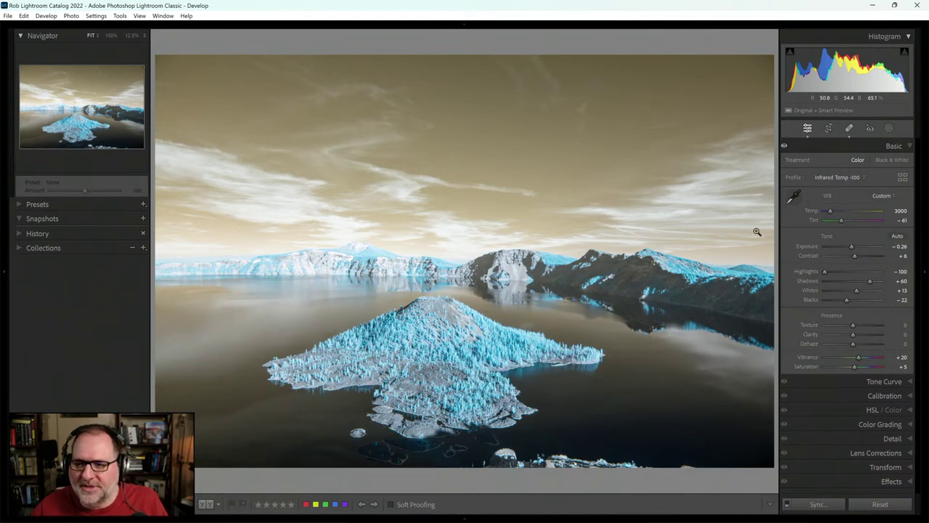
Compare the 5DM4 -100 color swap profiles on the lake photo, and apply 5DM4 -100 RB G-Split.
click(903, 179)
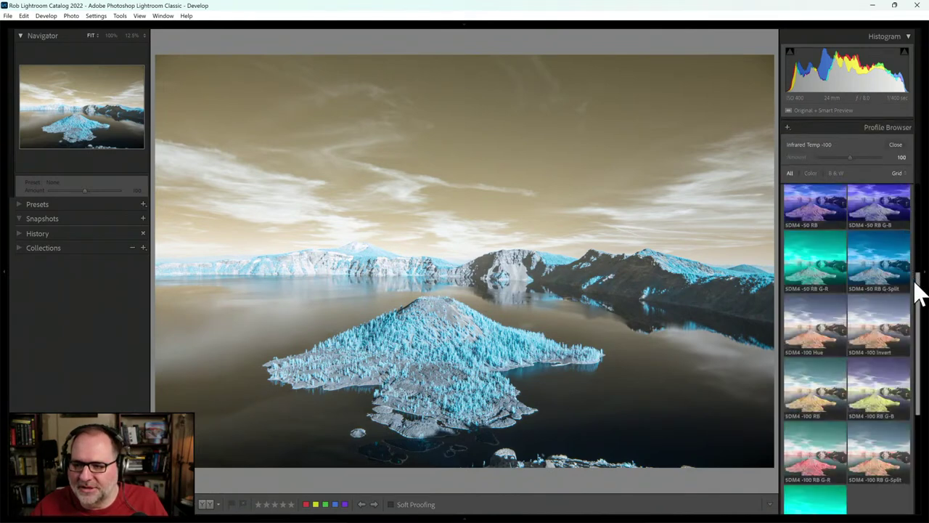
drag(918, 311, 920, 330)
click(824, 291)
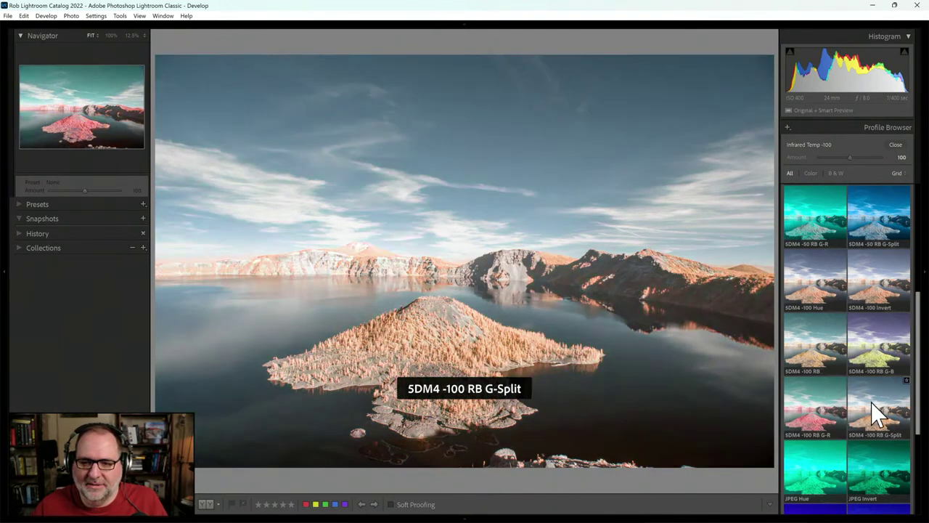
click(816, 291)
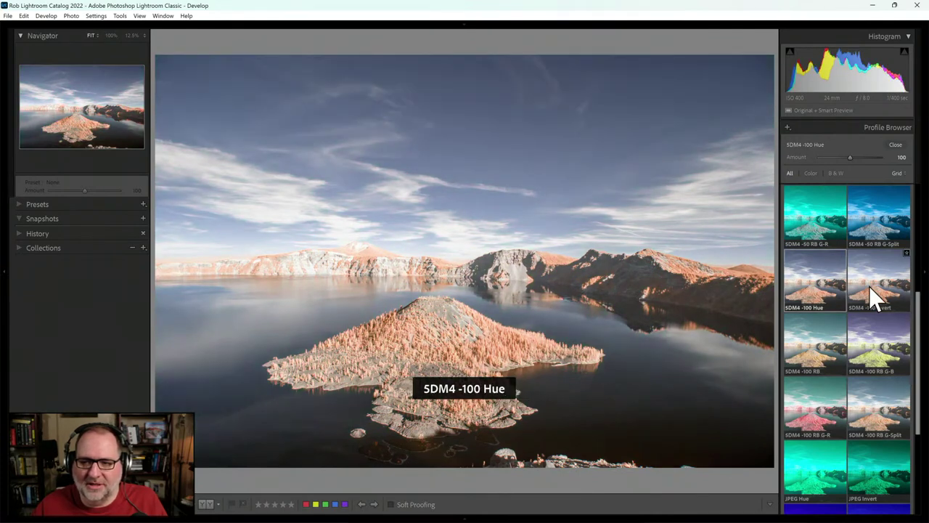
click(877, 411)
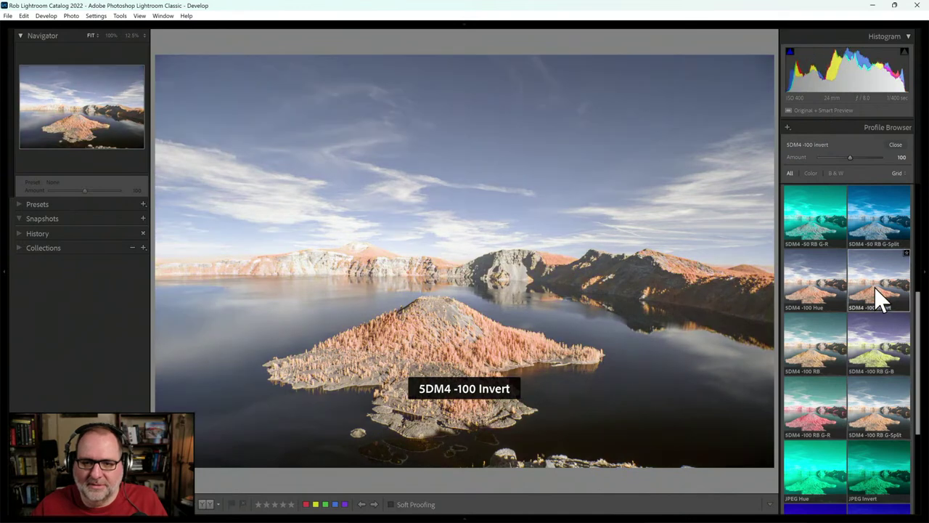
click(894, 144)
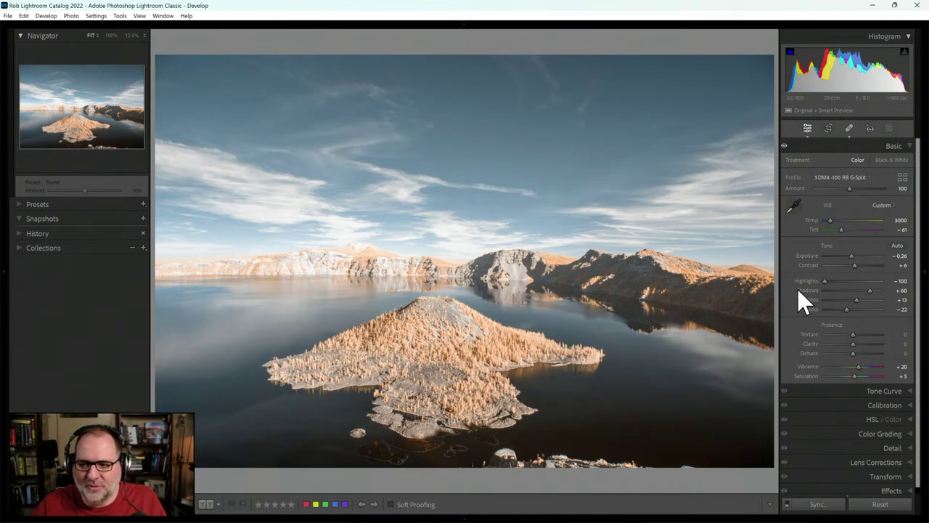
Set the lake photo's Contrast to +23 and its point curve to Strong Contrast.
drag(854, 266, 856, 265)
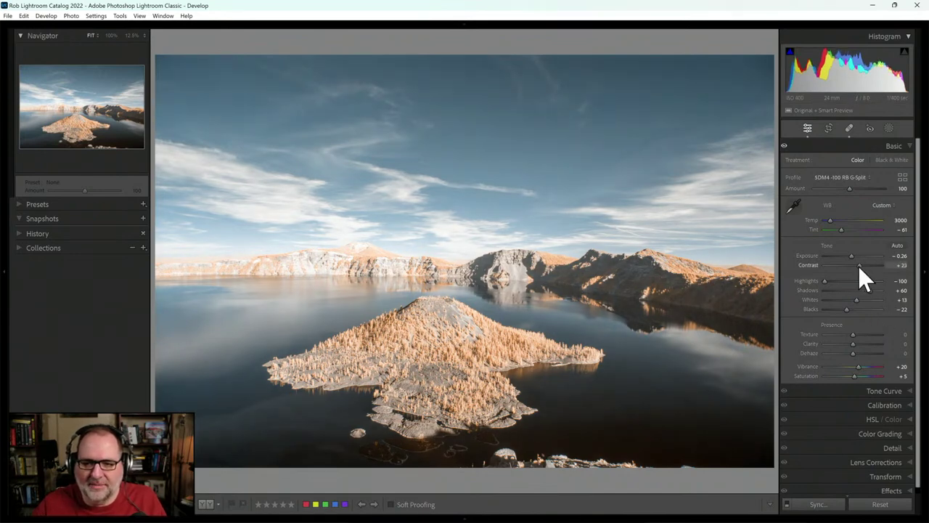
click(879, 390)
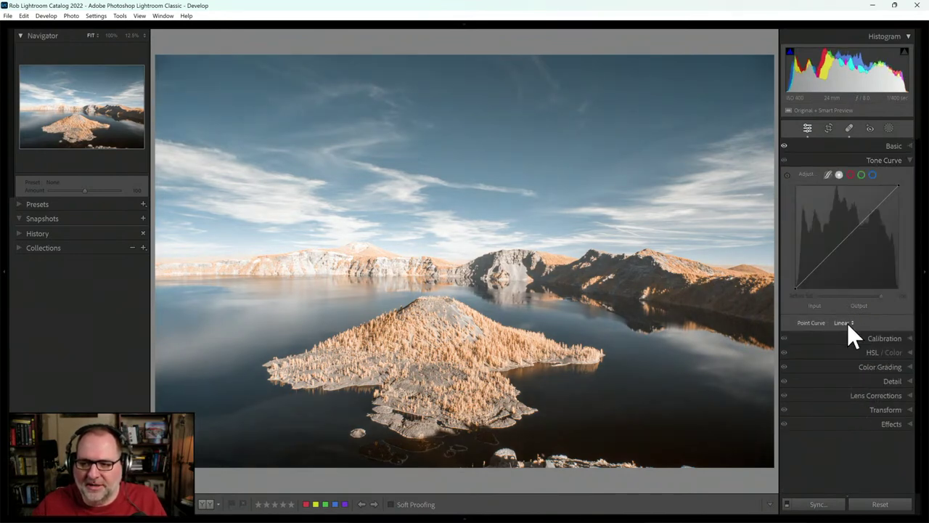
click(847, 323)
click(853, 346)
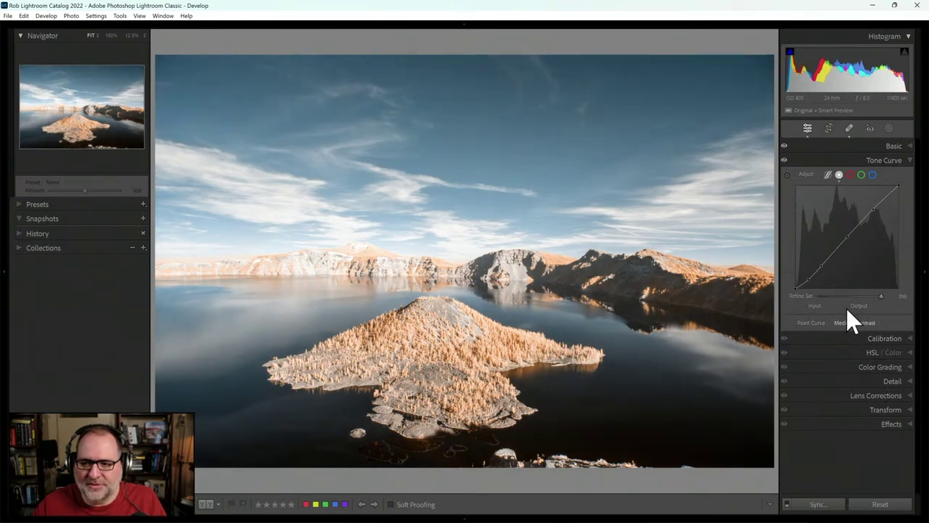
click(853, 323)
click(845, 355)
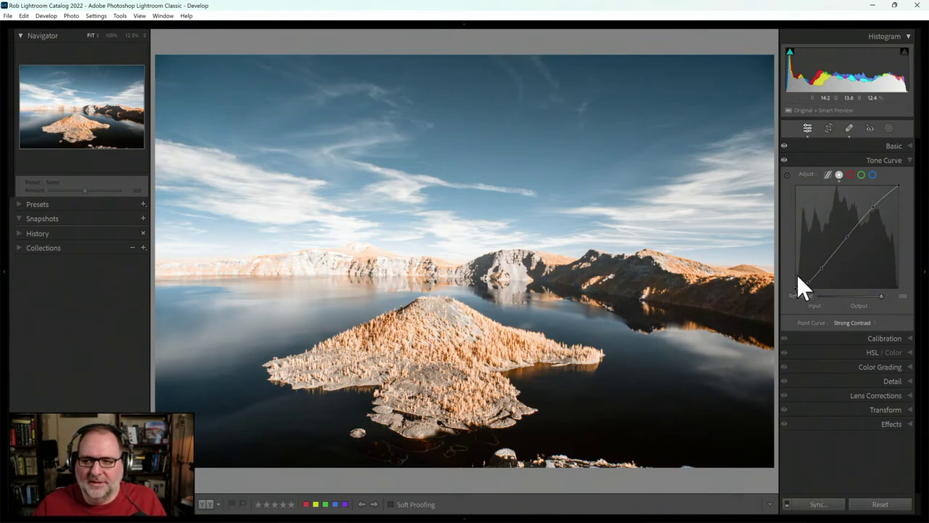
Create a subject mask on the island and set its Exposure to -0.27.
click(889, 129)
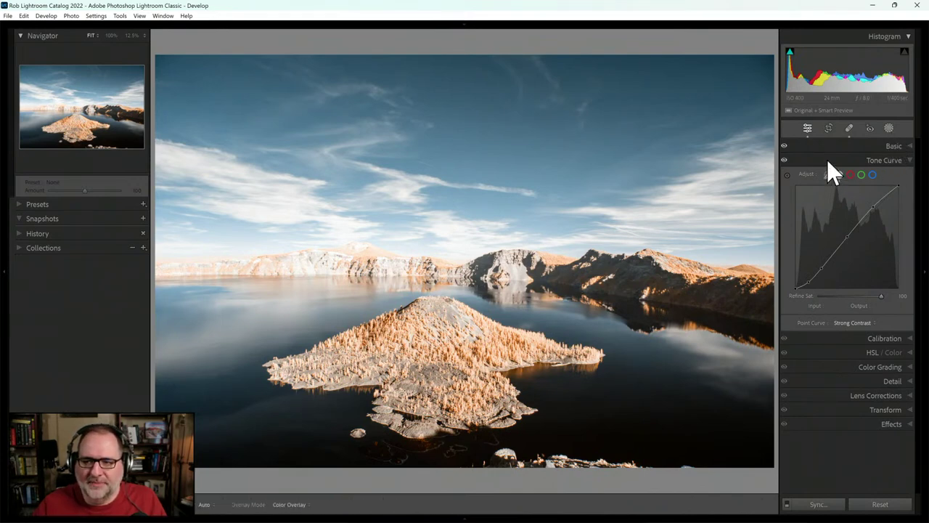
click(805, 174)
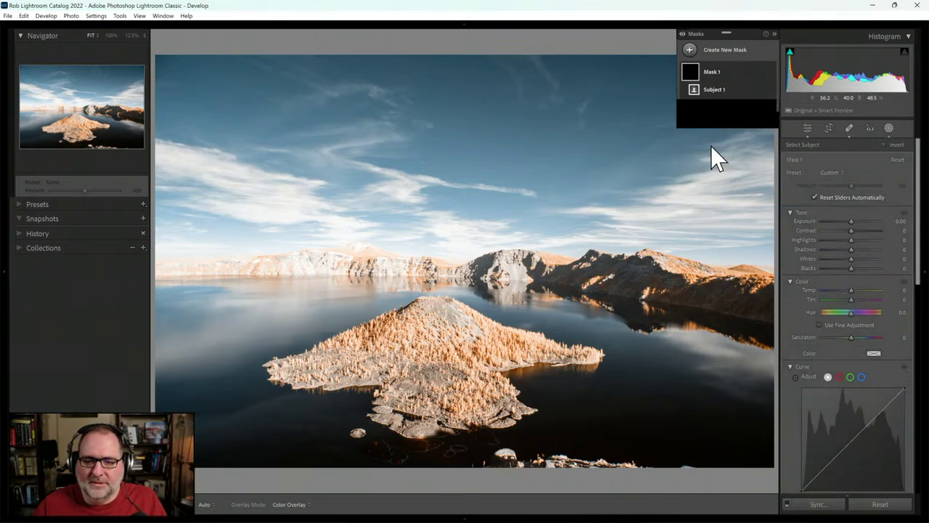
drag(849, 222, 848, 222)
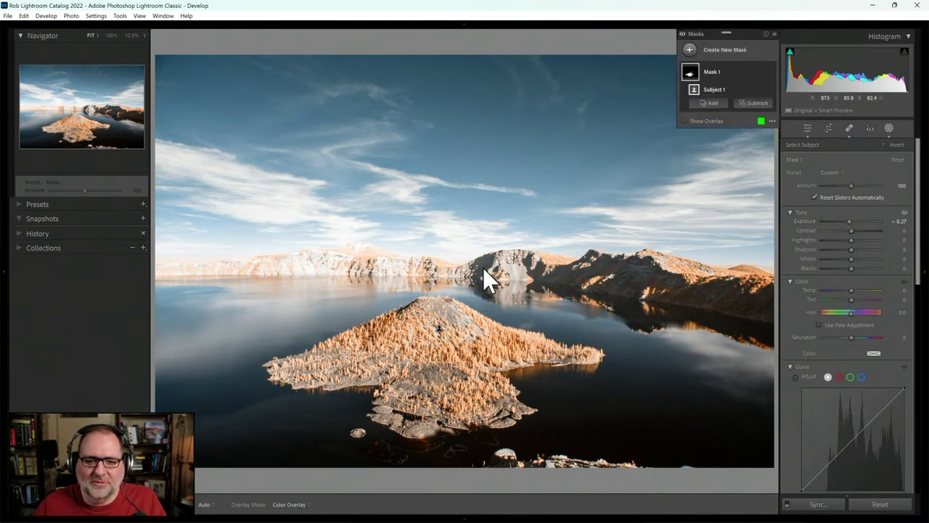
Brush a new mask over the bright distant cliffs along the horizon and set its Exposure to -0.83.
click(690, 49)
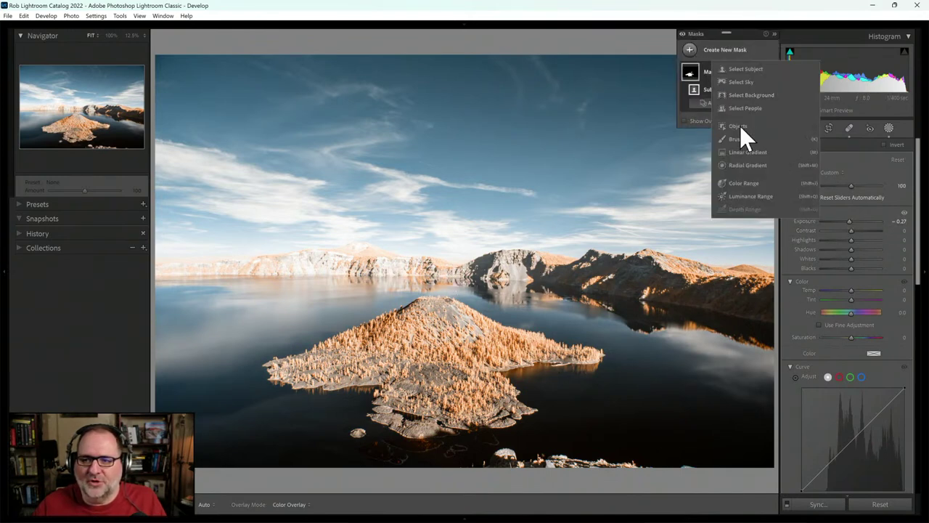
click(487, 297)
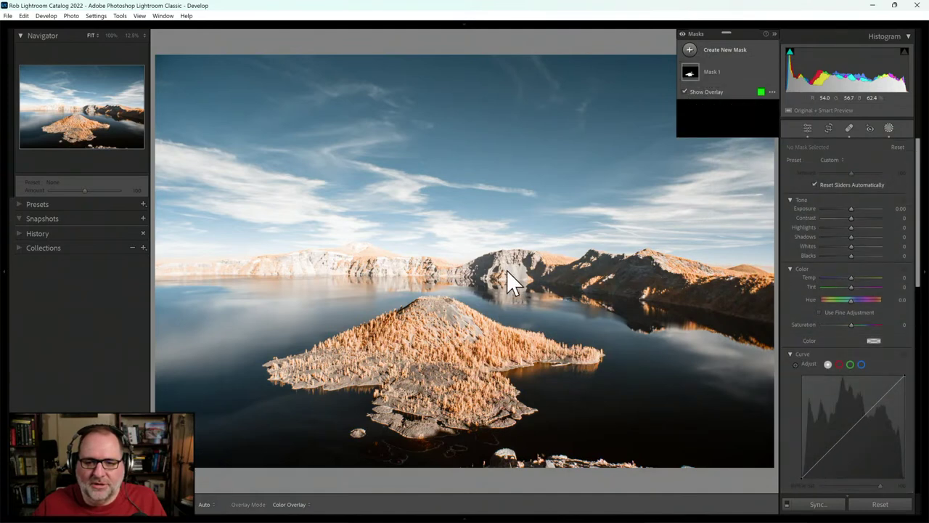
key(k)
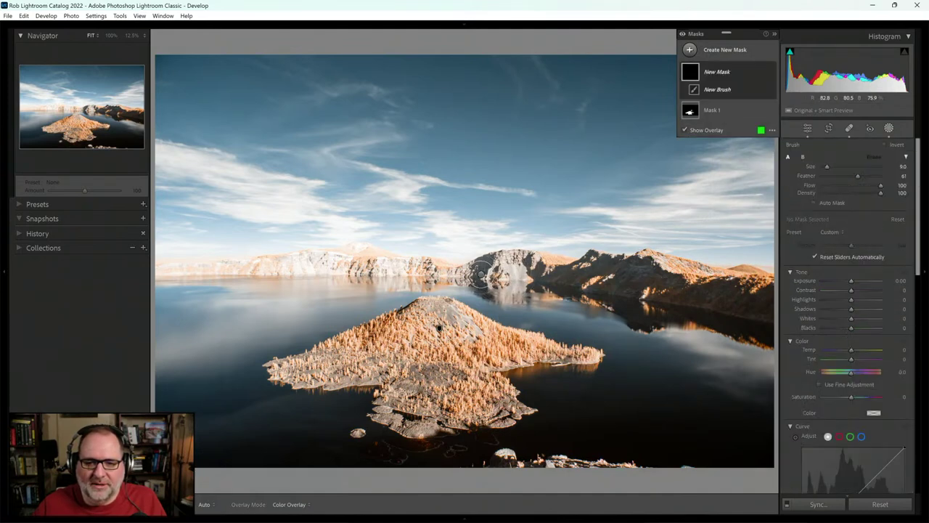
mouse_move(439, 273)
mouse_down()
mouse_move(332, 260)
mouse_move(145, 269)
mouse_up()
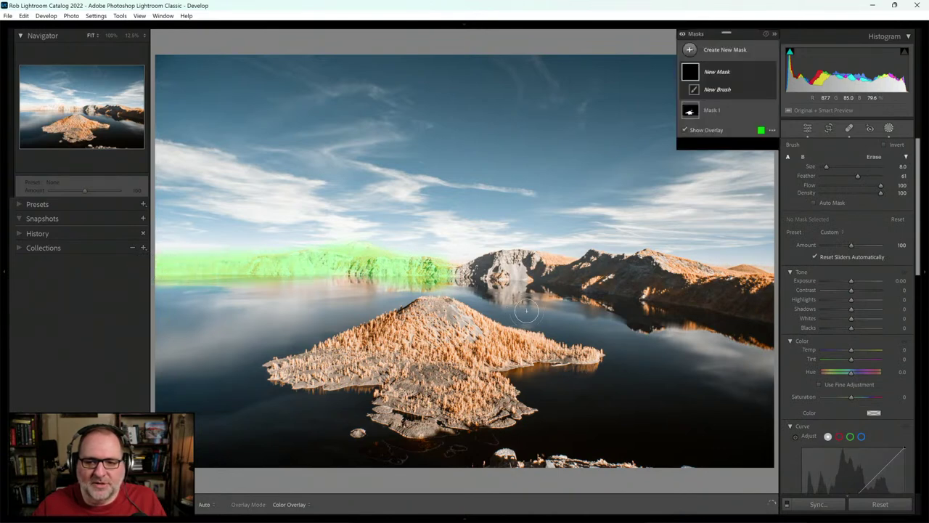
drag(854, 284, 845, 280)
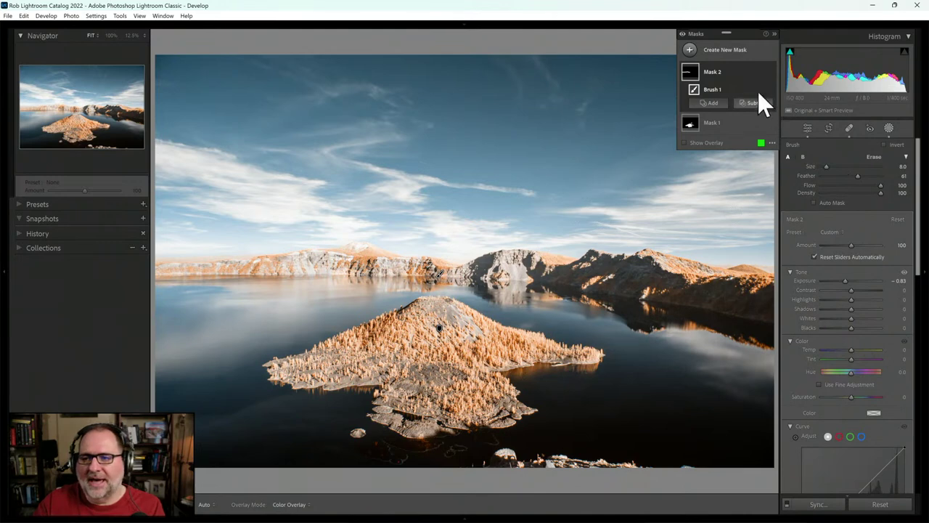
Add a sky mask to the lake photo and set its Dehaze to 13.
click(690, 49)
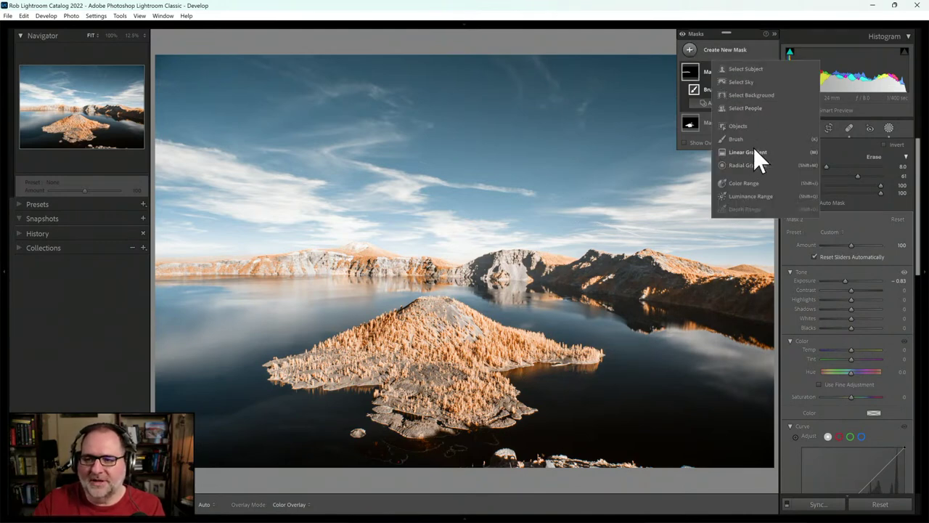
click(741, 84)
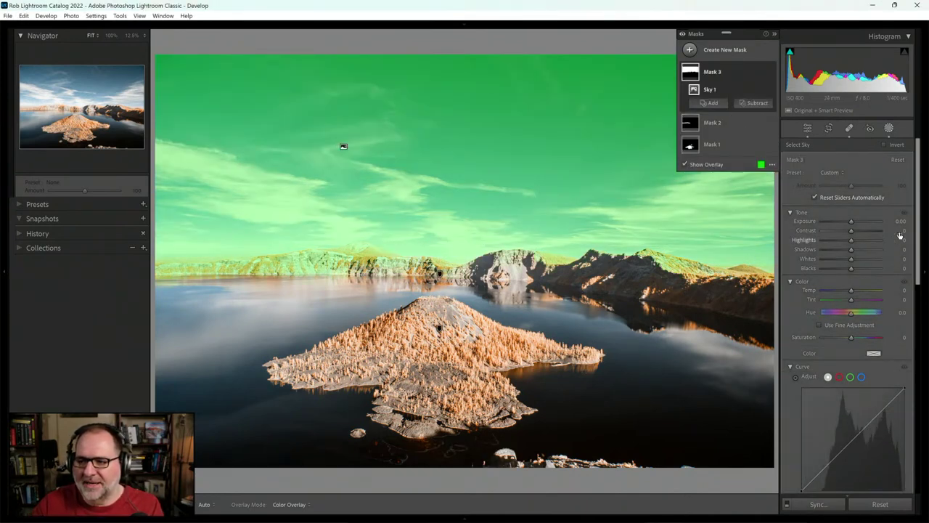
scroll(919, 244, down, 5)
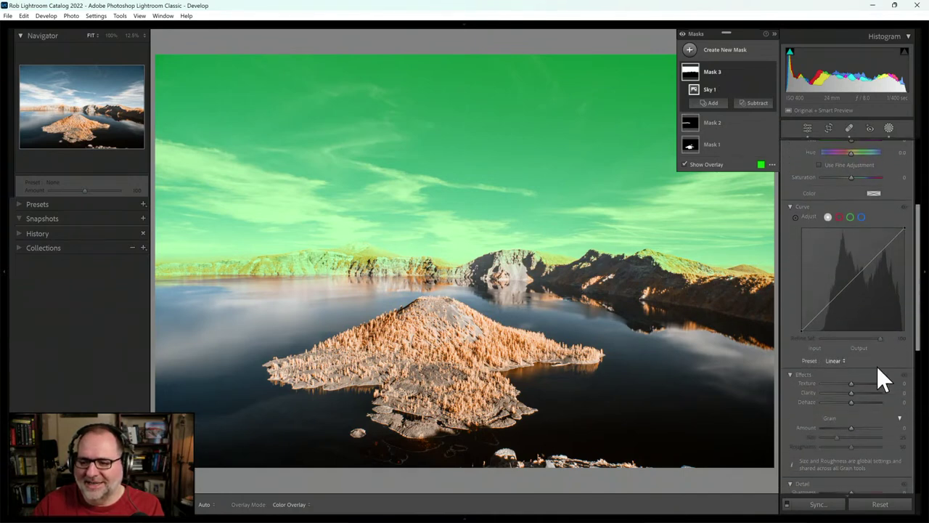
drag(851, 402, 852, 402)
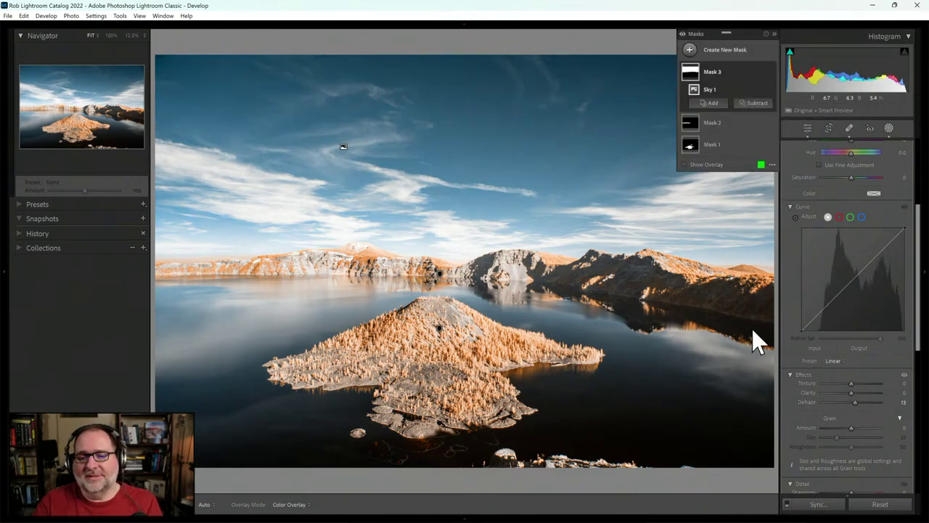
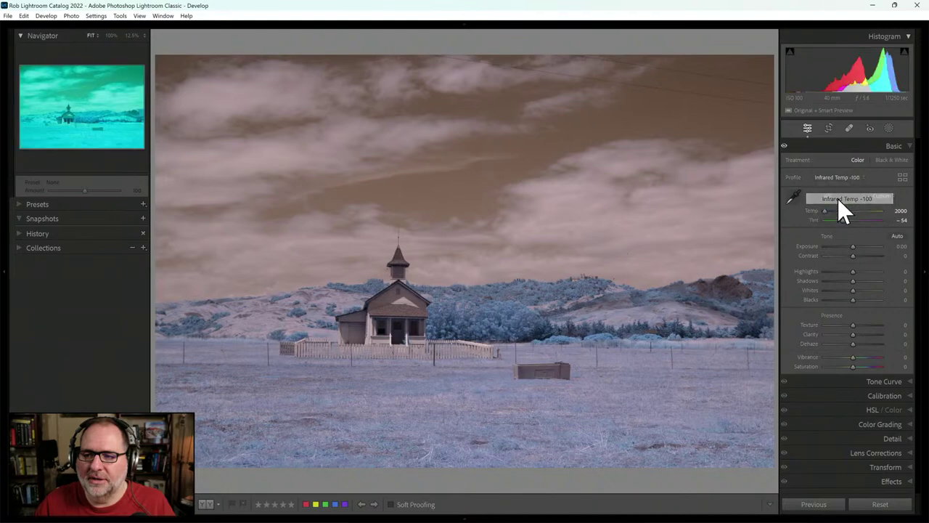
Sample the schoolhouse photo's white balance from the clouds for Temp 3450 and Tint -55, and check the available IR Color Swap profiles.
click(794, 195)
click(571, 207)
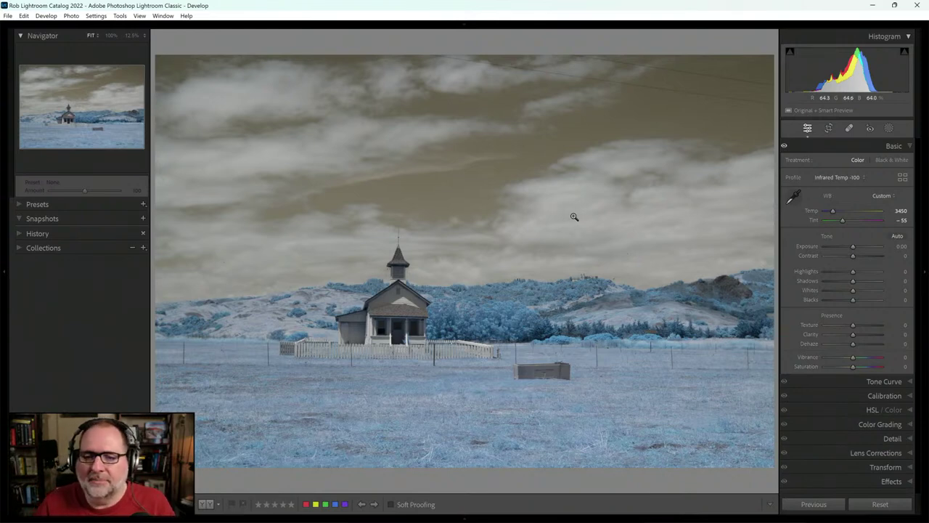
click(902, 177)
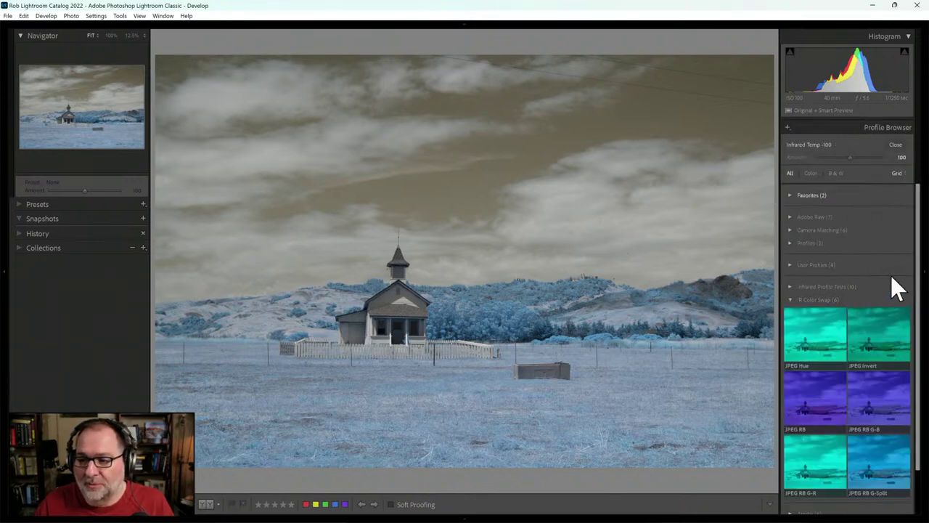
drag(922, 270, 912, 341)
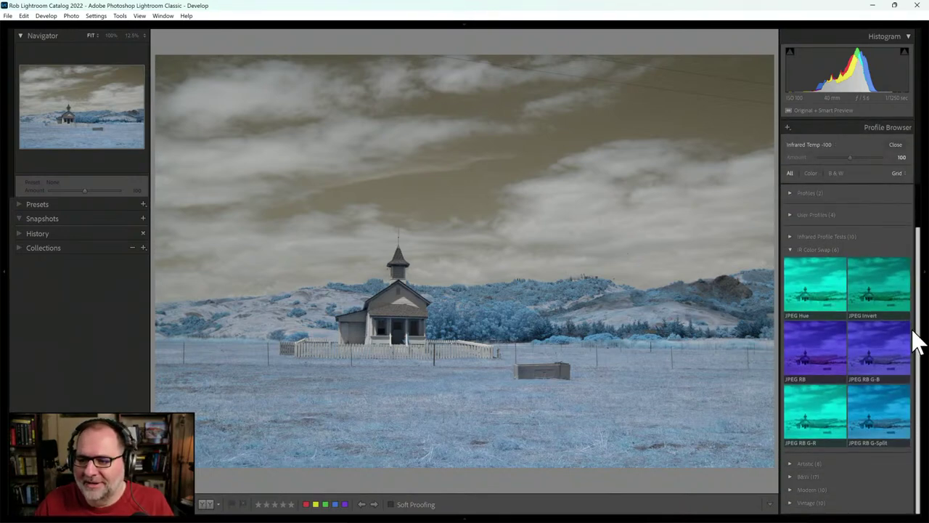
click(896, 145)
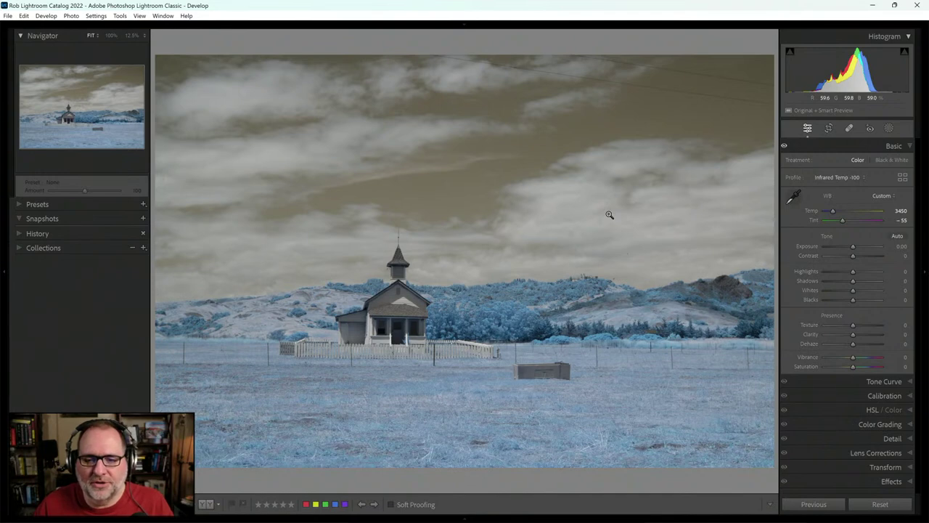
Open the schoolhouse photo in Adobe Photoshop 2023 and fit the image to the screen.
right_click(454, 285)
mouse_move(508, 320)
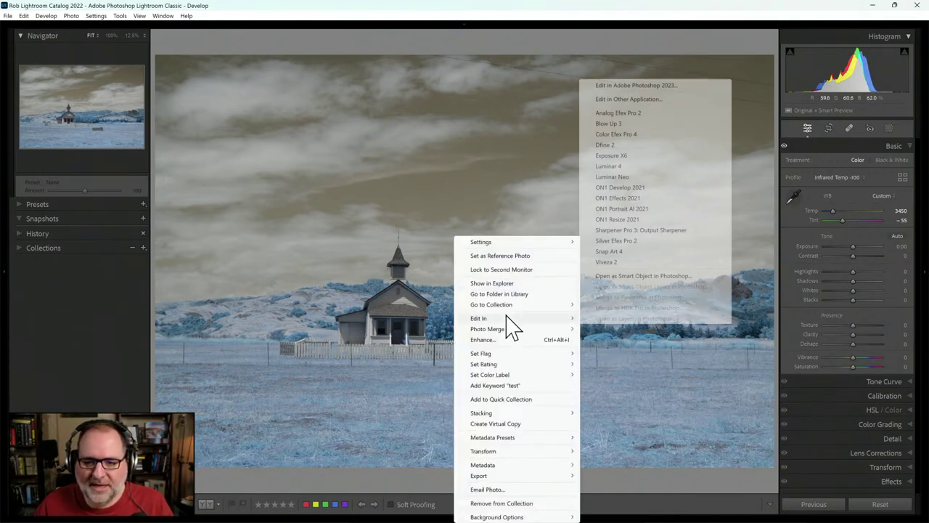
click(635, 86)
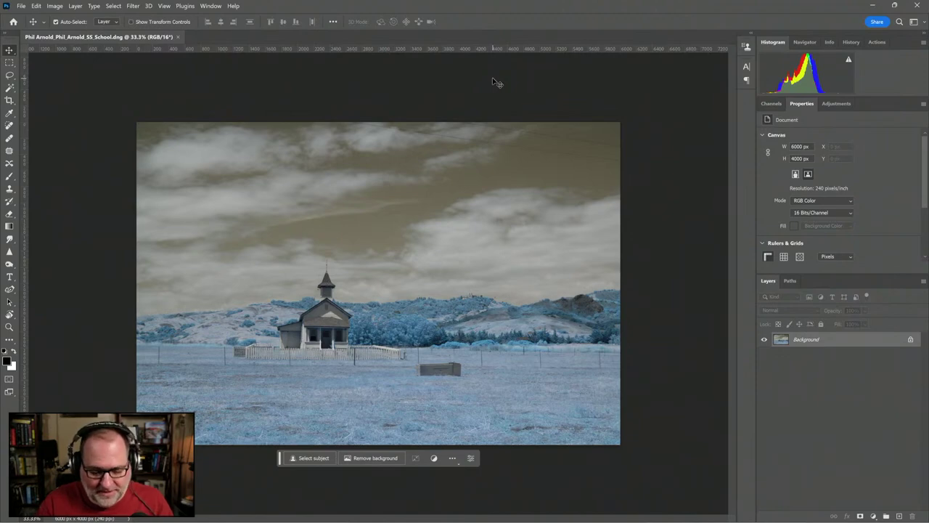
key(ctrl+0)
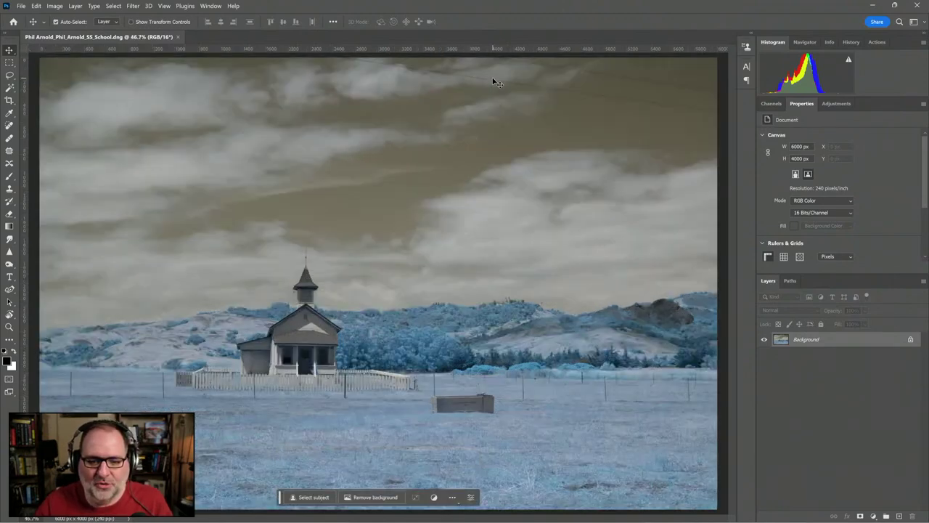
Run the IR RB Swap action from the Rob Shea Infrared Actions v3 set on the schoolhouse image.
click(877, 42)
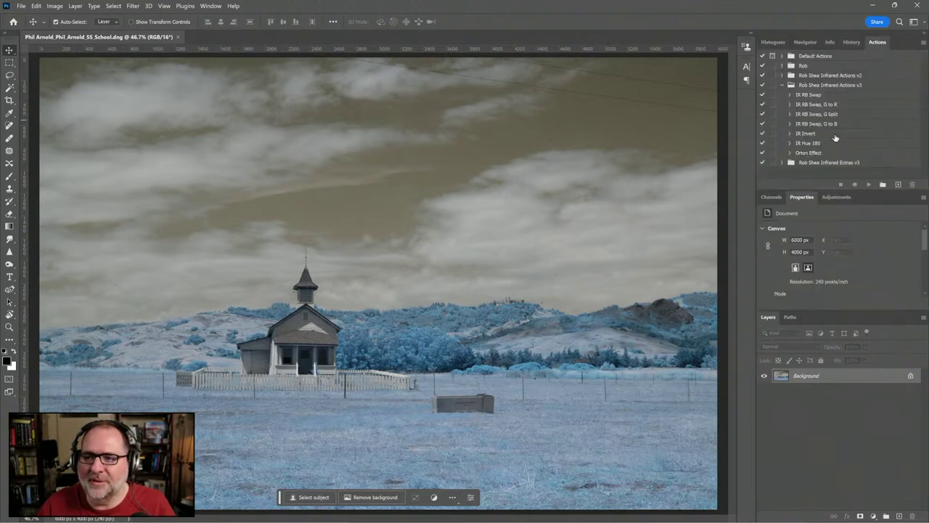
click(810, 96)
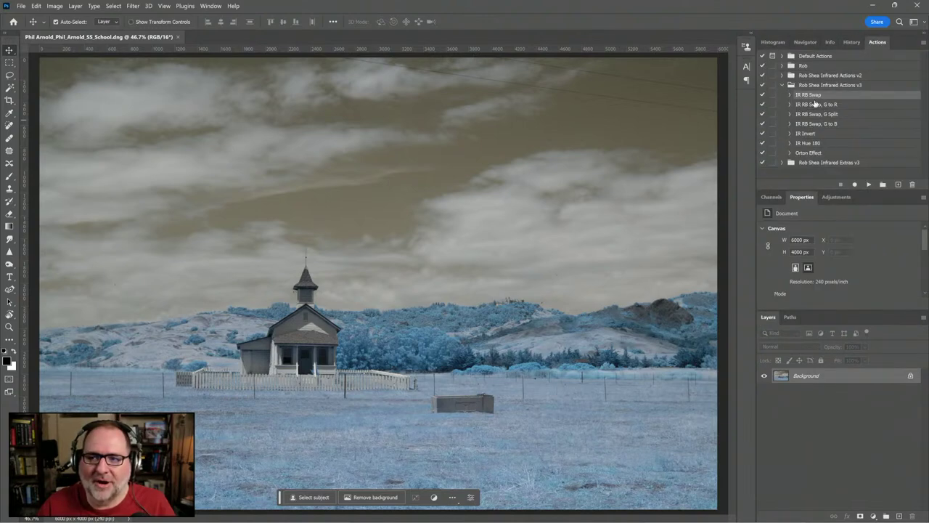
click(869, 184)
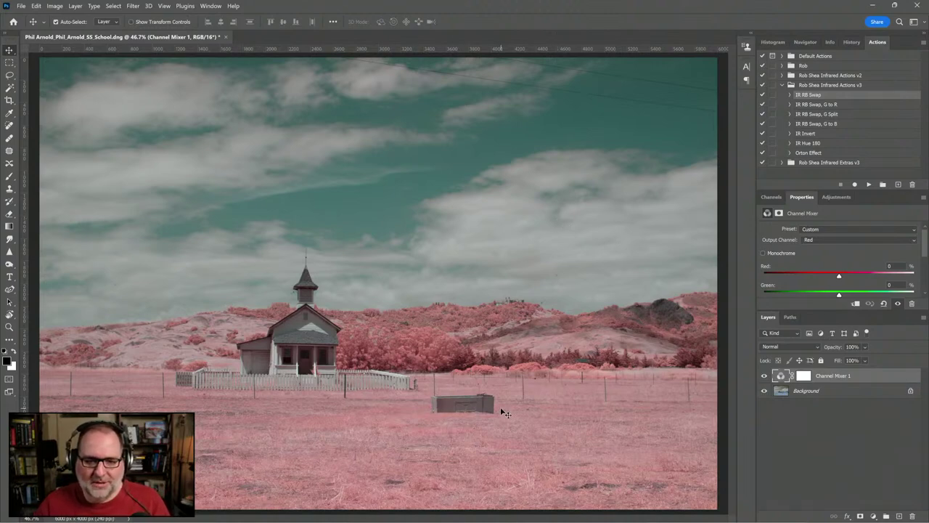
Hide the Channel Mixer 1 layer and run the IR Invert action on the schoolhouse image.
click(763, 376)
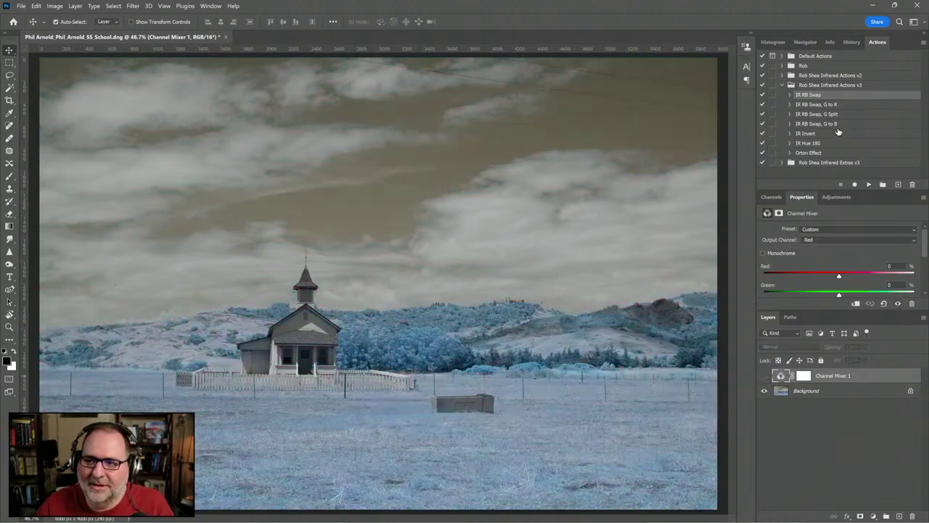
click(828, 134)
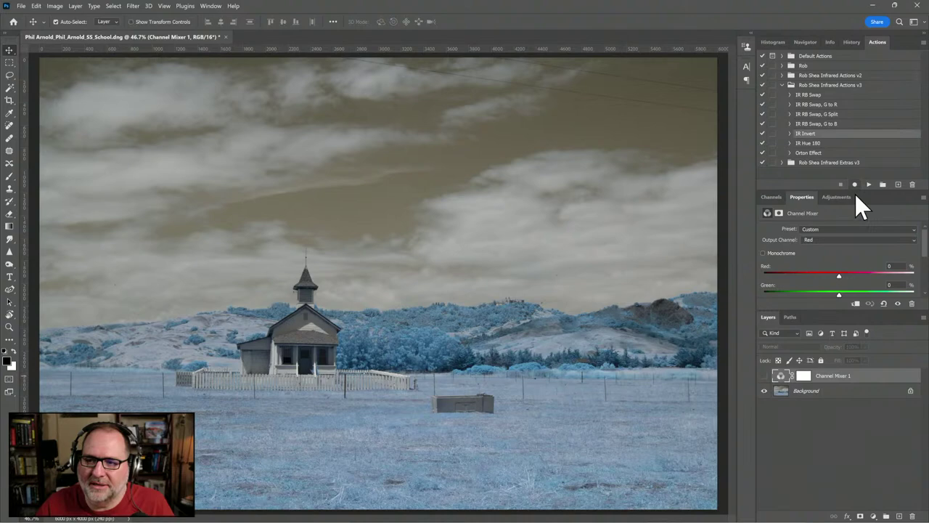
click(870, 184)
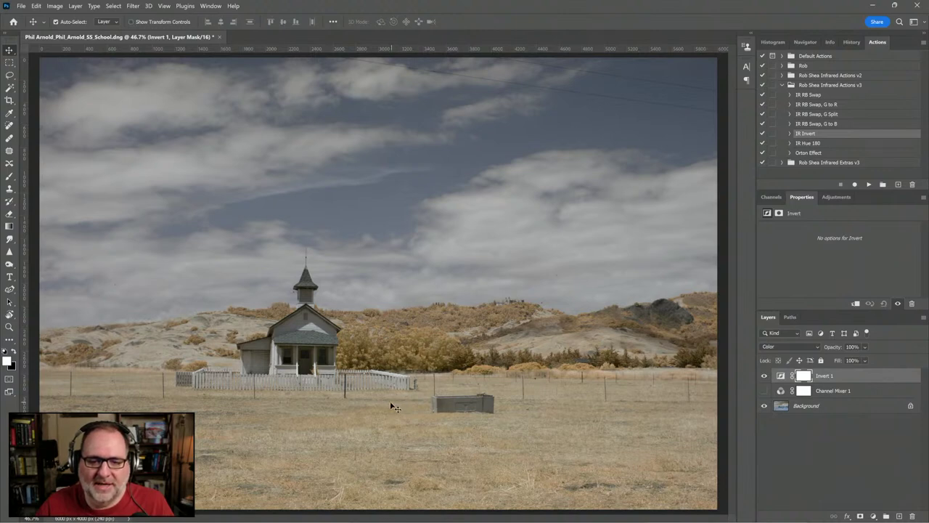
Hide the Invert 1 layer and run the IR RB Swap, G Split action on the schoolhouse image.
click(764, 379)
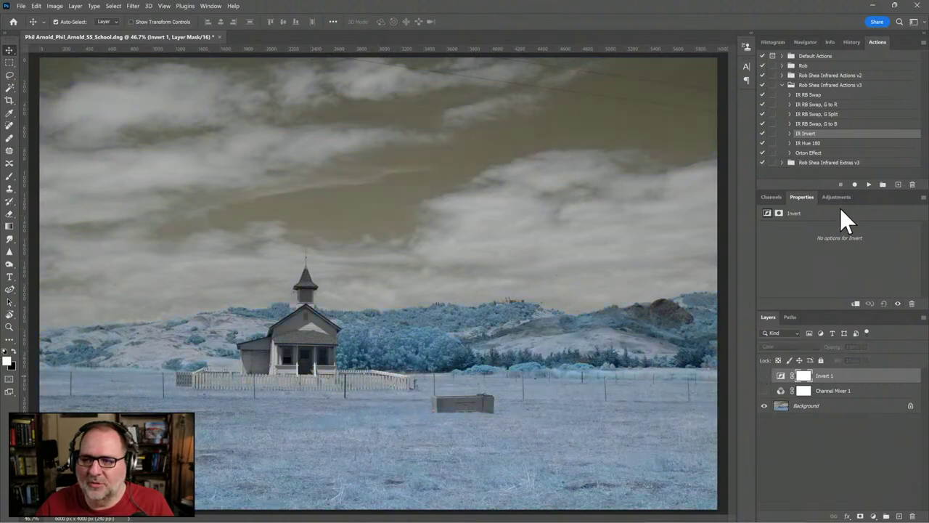
click(833, 116)
click(870, 185)
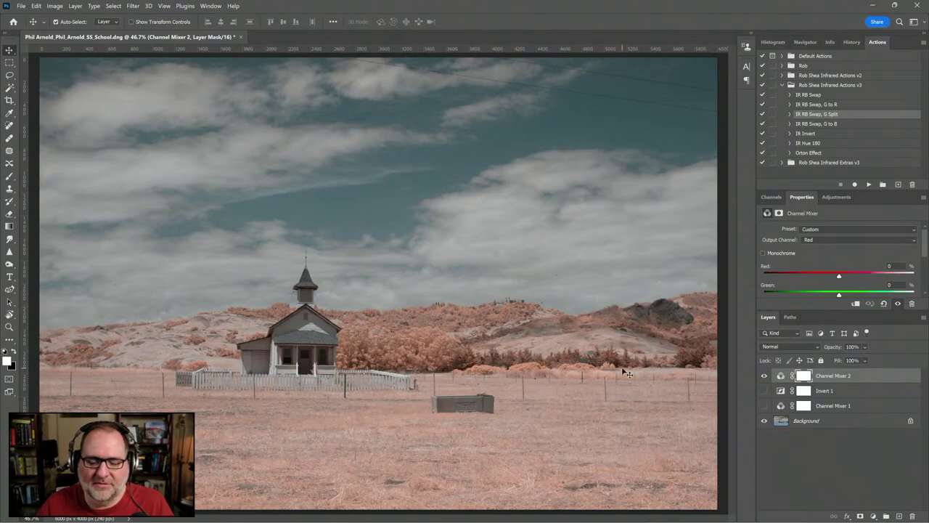
Restore the Invert 1 layer's visibility, delete the Channel Mixer 2 and Channel Mixer 1 layers, and save the schoolhouse image.
click(763, 375)
click(764, 391)
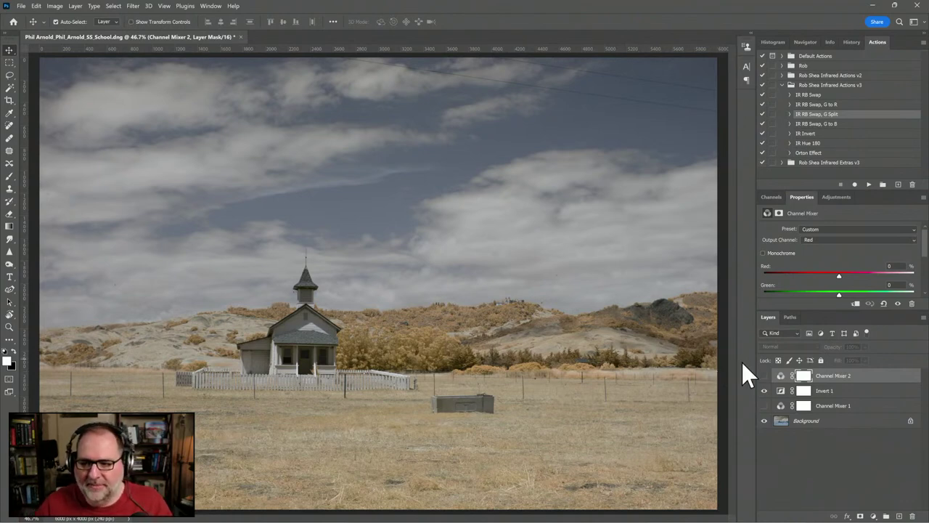
click(782, 376)
drag(785, 378, 913, 515)
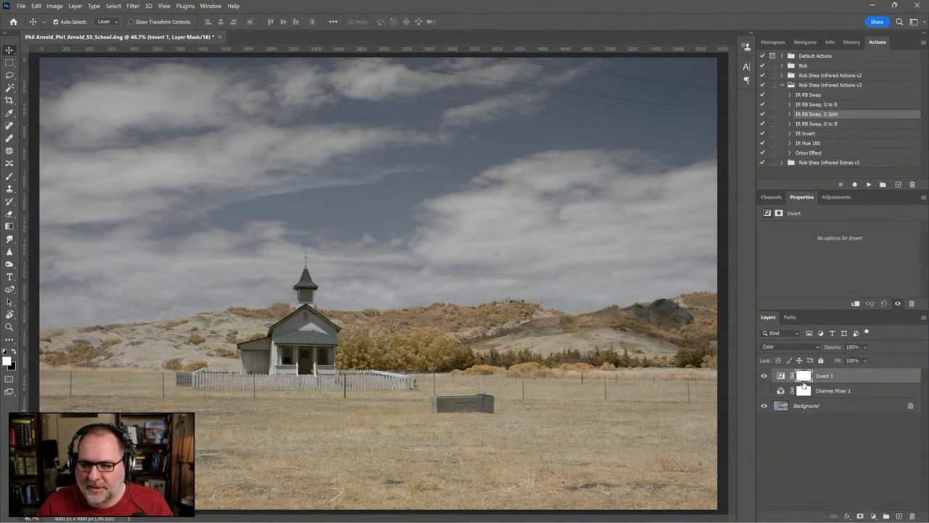
drag(807, 394, 854, 426)
key(Delete)
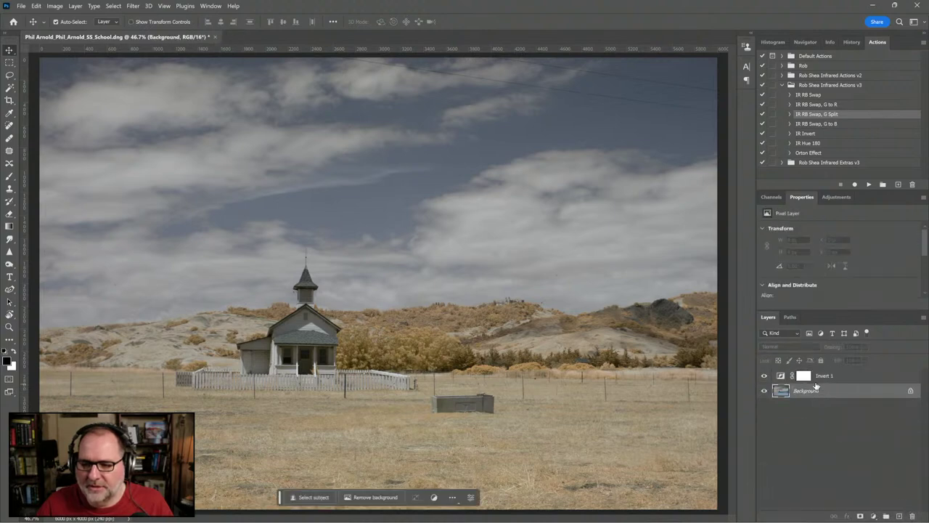
key(ctrl+s)
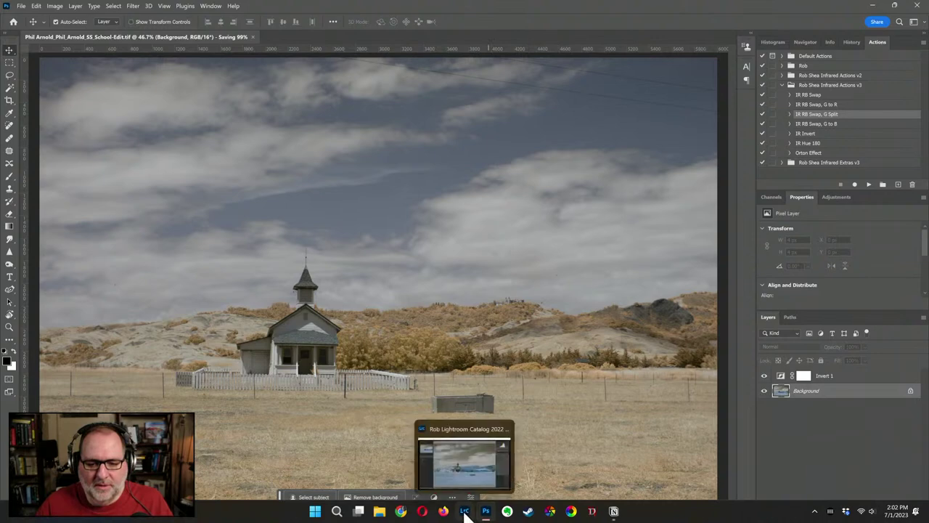
Switch to Lightroom Classic, apply Auto tone to the color-inverted schoolhouse photo, and set Contrast to +21.
click(465, 511)
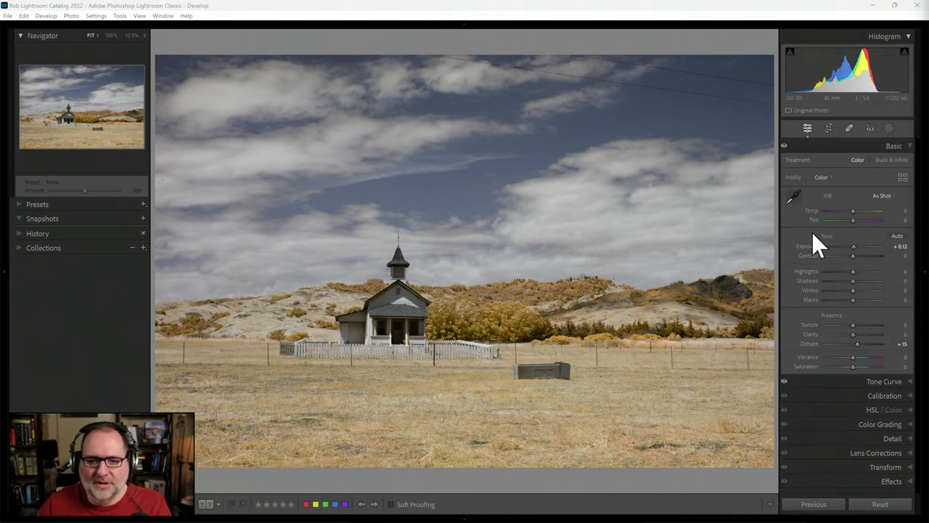
click(897, 236)
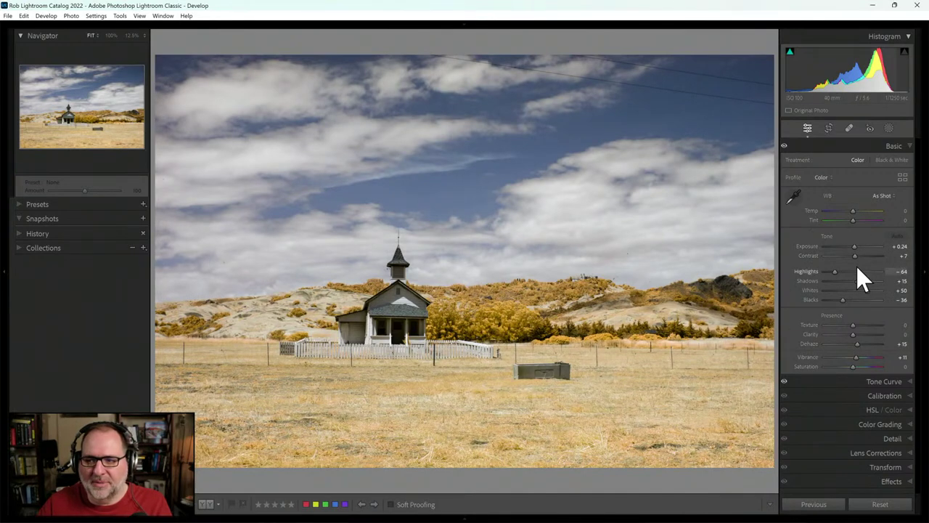
drag(856, 257, 859, 257)
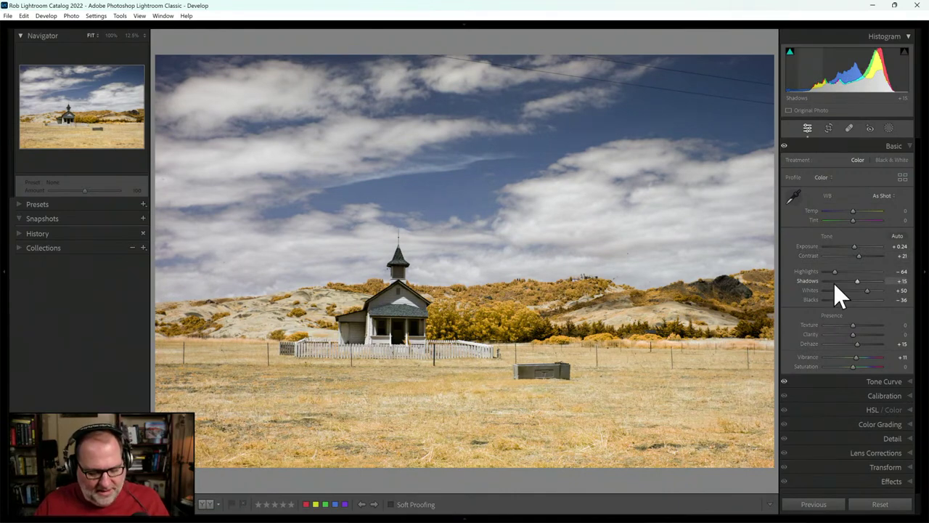
Compare the toned schoolhouse edit side by side with the original blue-foliage infrared photo.
key(c)
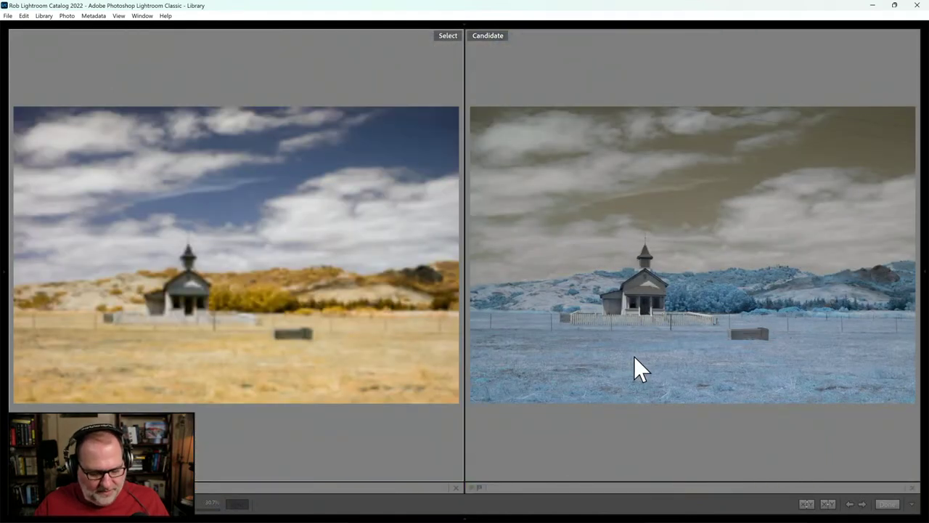
key(g)
mouse_move(787, 297)
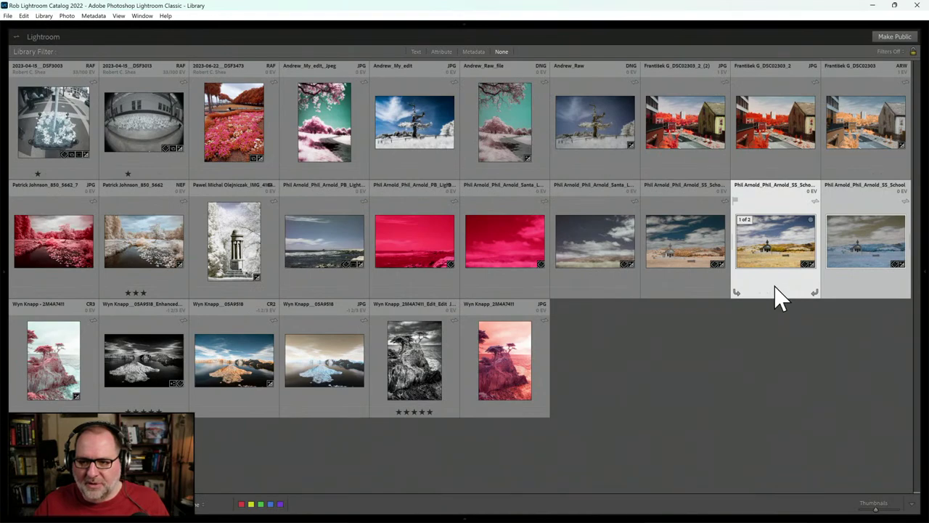
click(778, 297)
key(c)
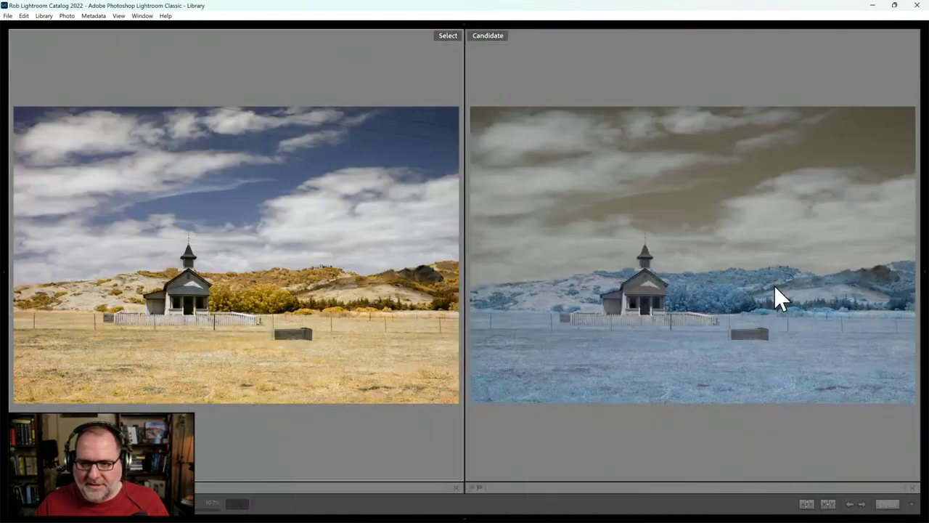
Compare the toned schoolhouse edit with the other edited version that has a teal sky and orange foliage.
key(Right)
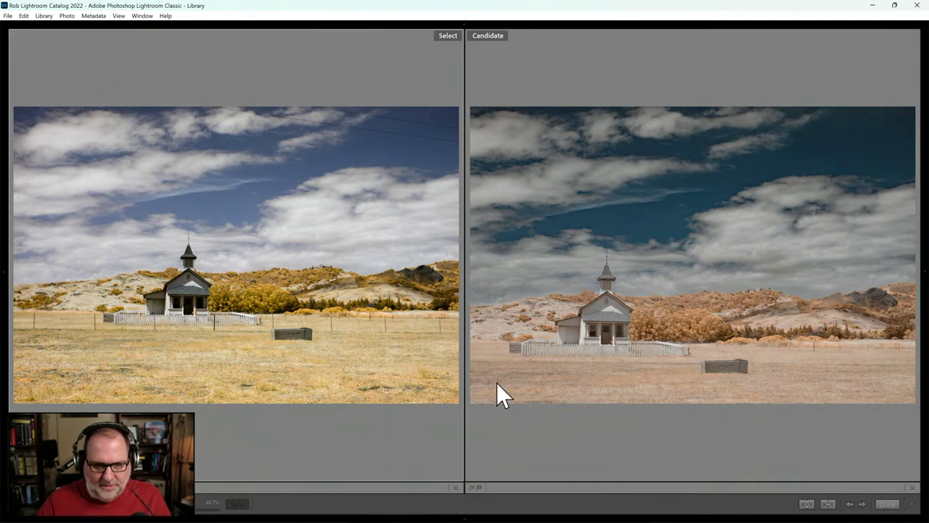
key(g)
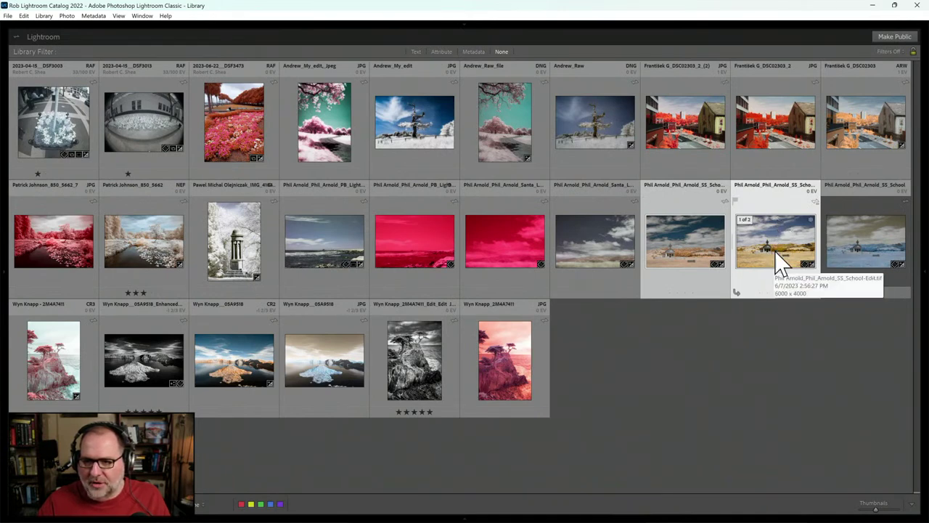
key(c)
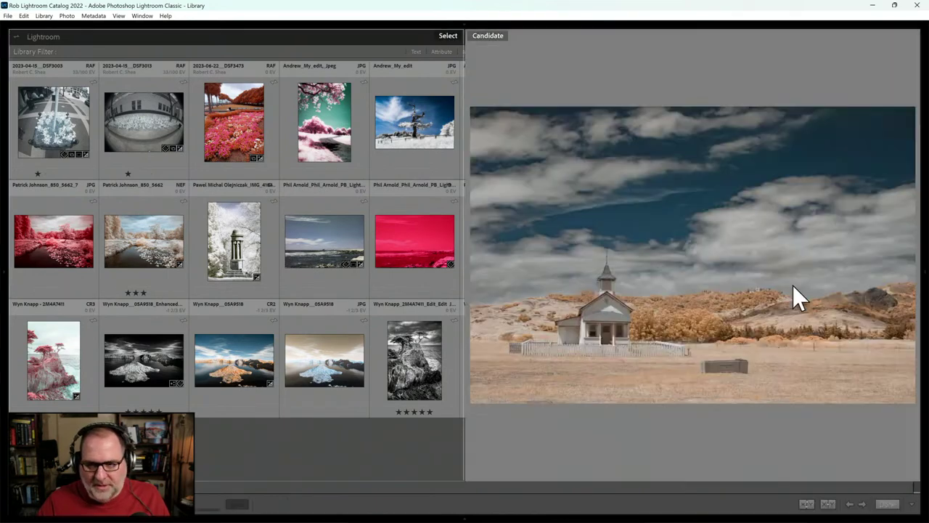